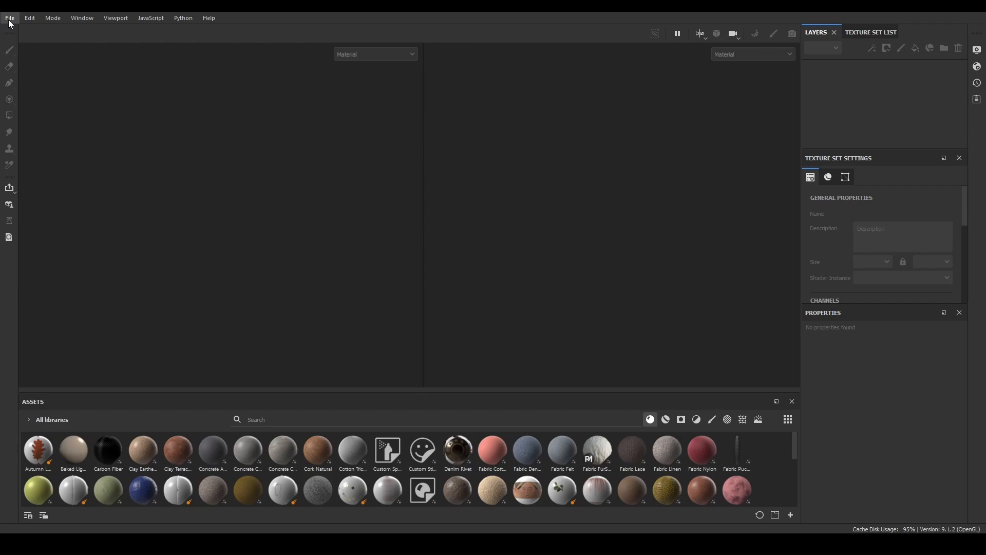
# Step: Start a new project with a document resolution of 1024
pyautogui.click(10, 19)
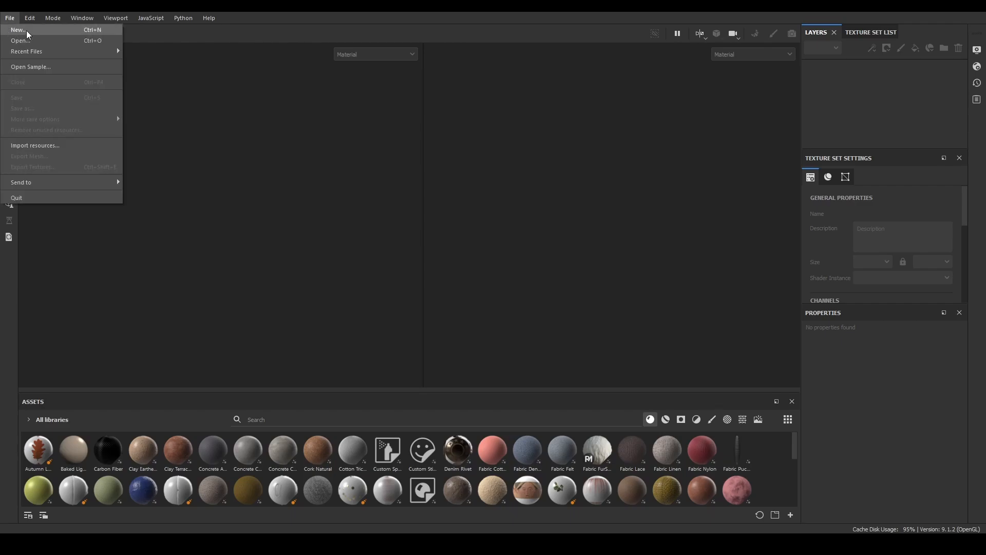
pyautogui.click(27, 33)
pyautogui.click(447, 188)
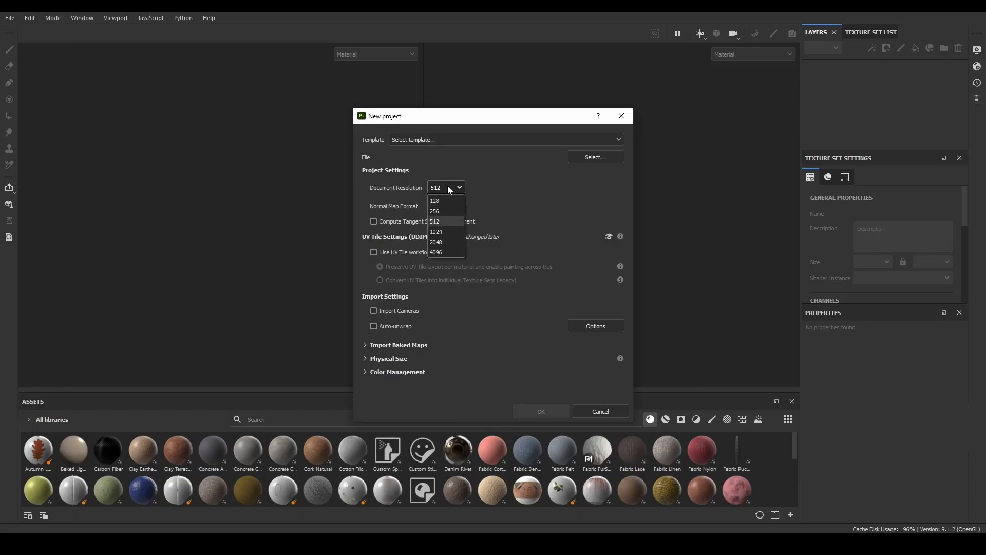
pyautogui.click(445, 232)
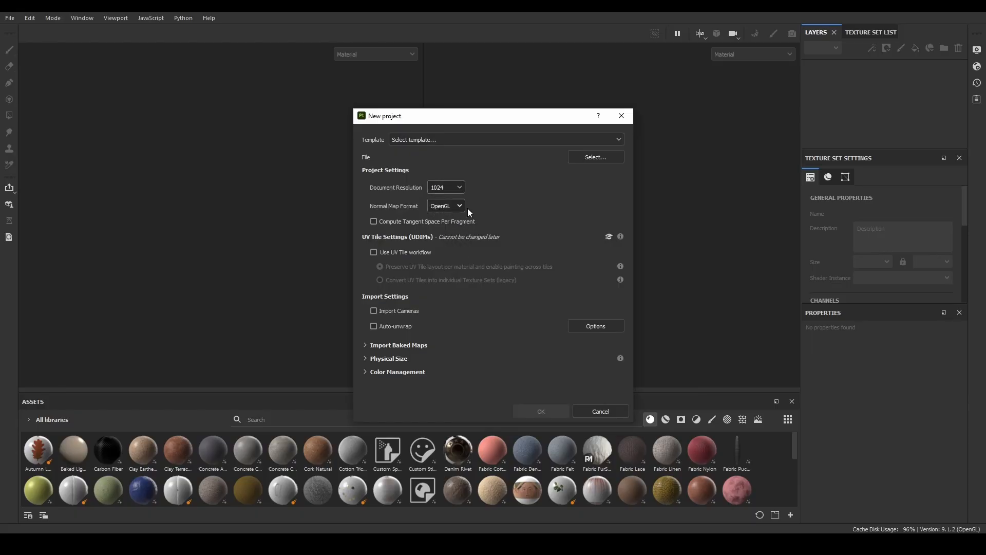
# Step: Choose the low-poly mesh Tutorial Dress LP.obj from the Legacy folder and create the project
pyautogui.click(596, 157)
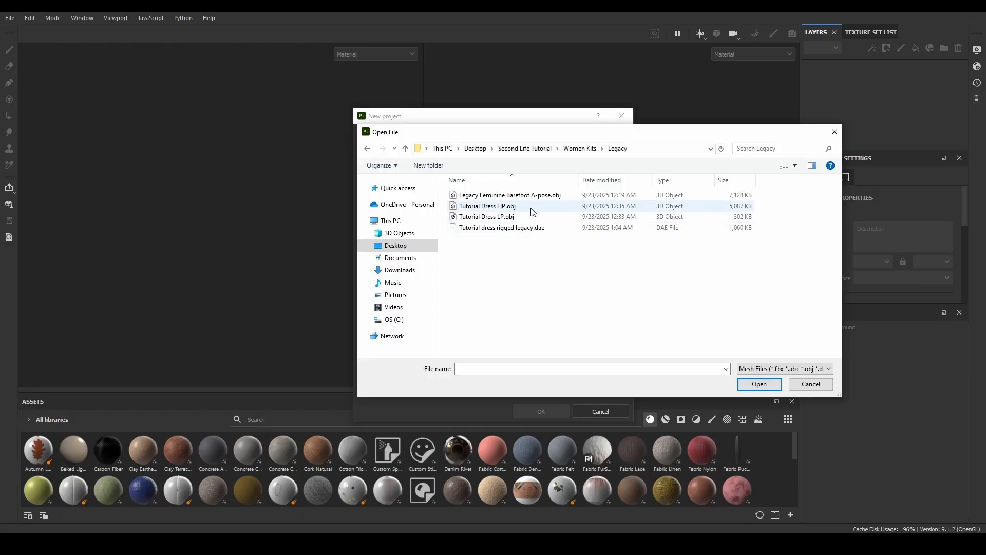
pyautogui.click(532, 211)
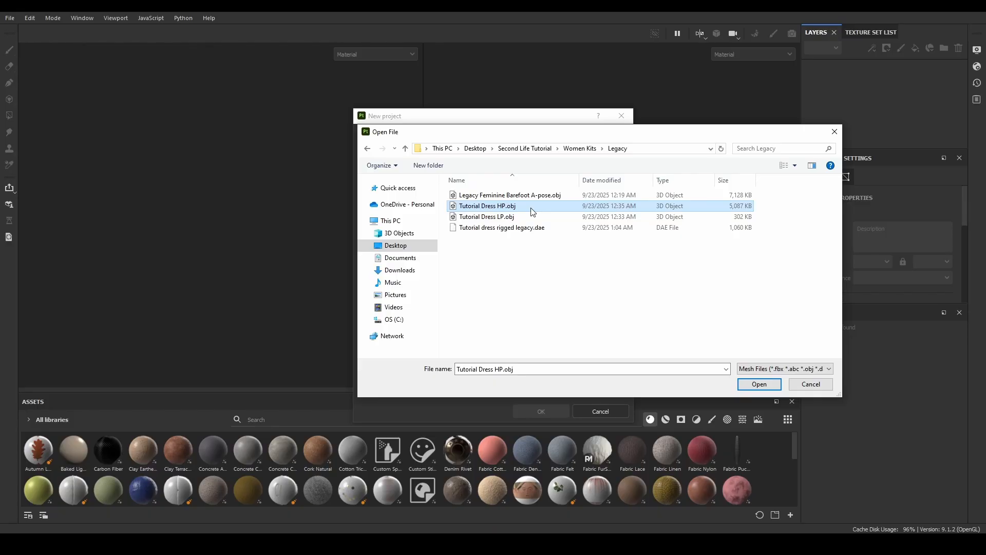
pyautogui.click(526, 217)
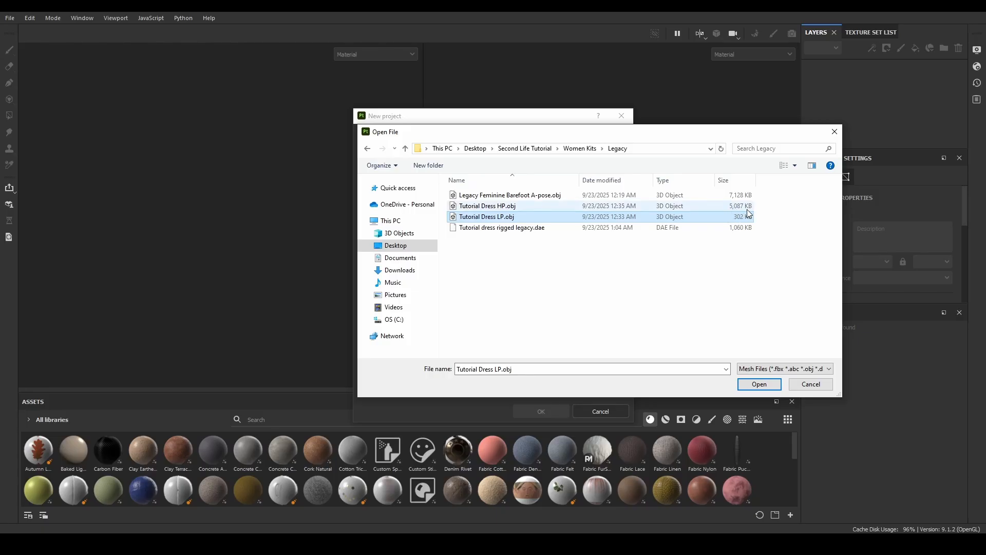
pyautogui.doubleClick(721, 217)
pyautogui.click(542, 410)
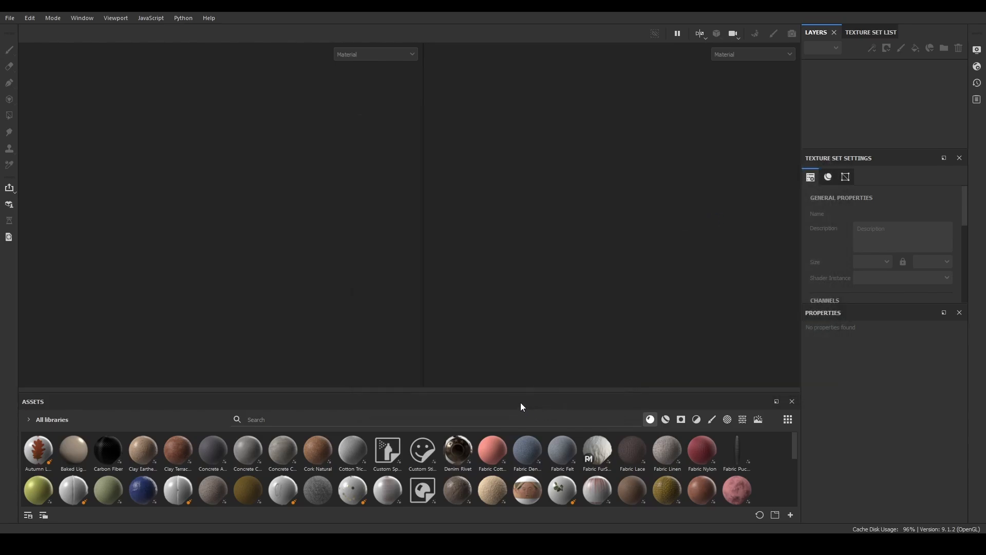
# Step: Change the main shader to pbr-metal-rough-with-alpha-test
pyautogui.click(977, 67)
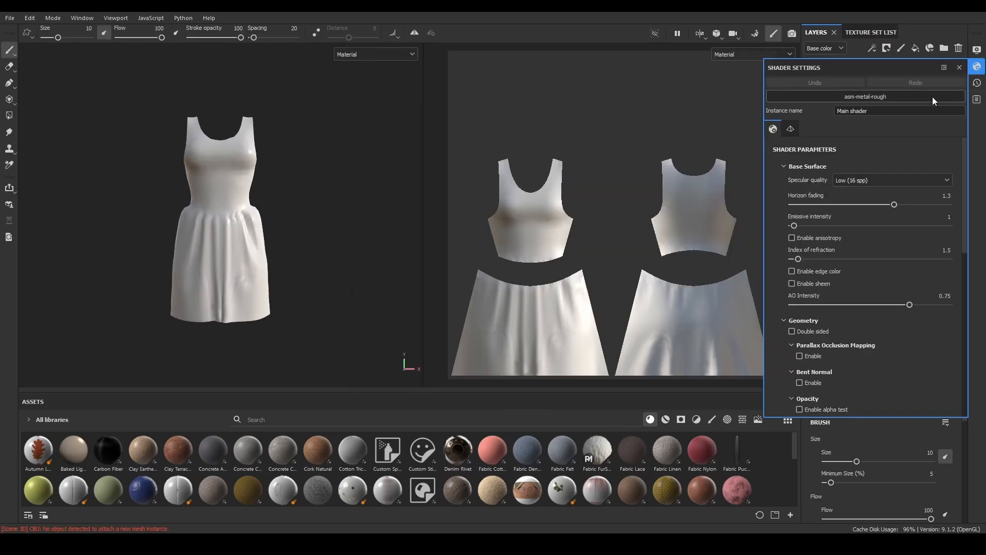
pyautogui.click(888, 98)
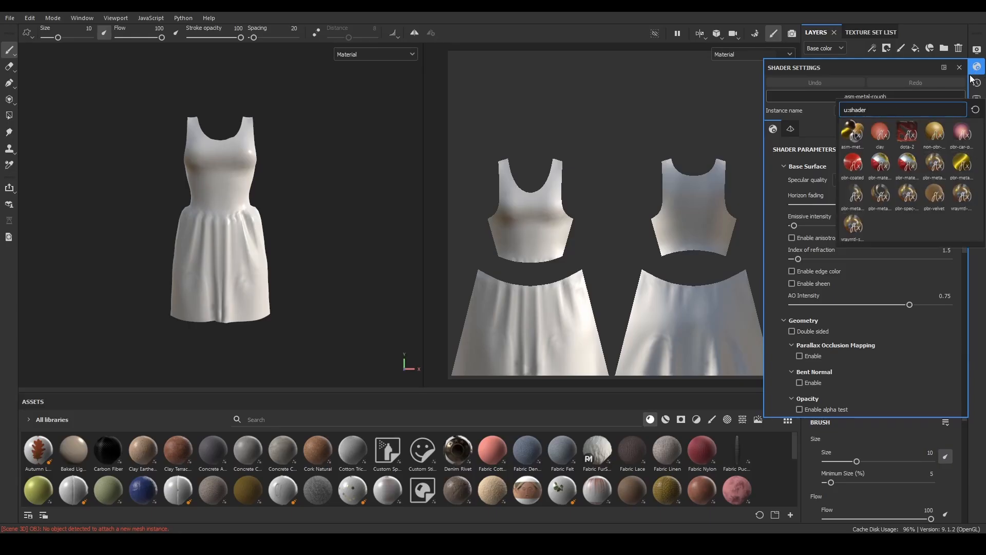
pyautogui.click(882, 193)
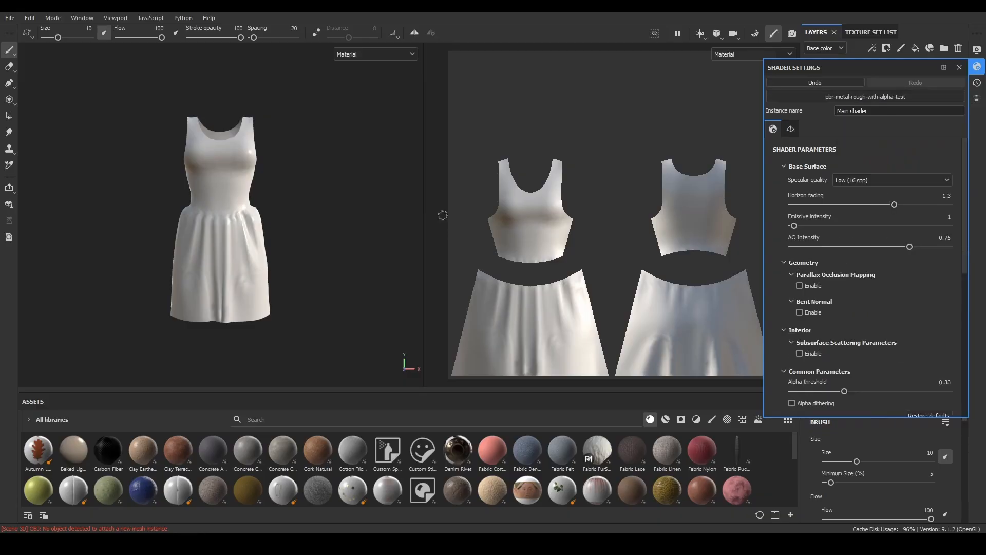
# Step: Set the environment map to Panorama_2_sided2 and rotate the environment lighting to about 302
pyautogui.click(977, 50)
pyautogui.click(886, 143)
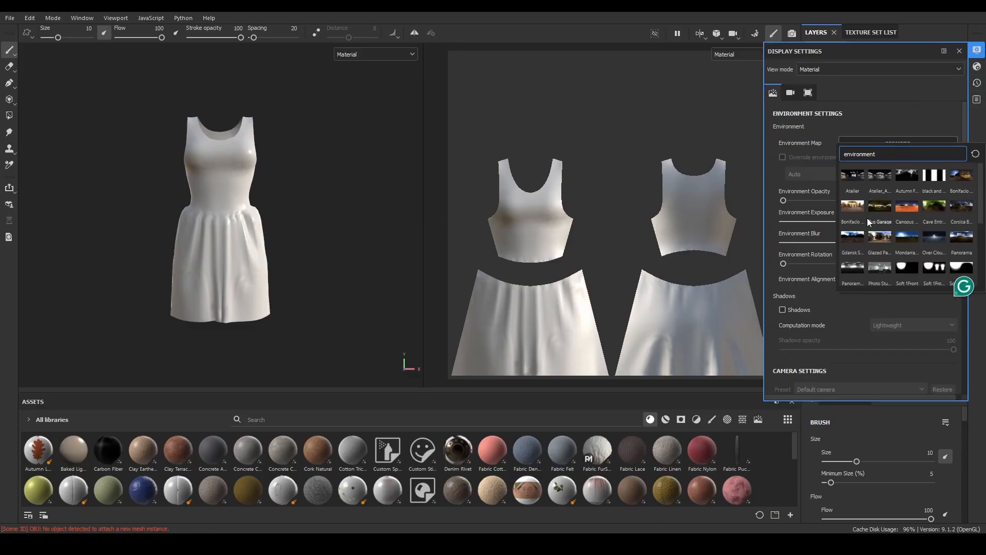
pyautogui.click(854, 267)
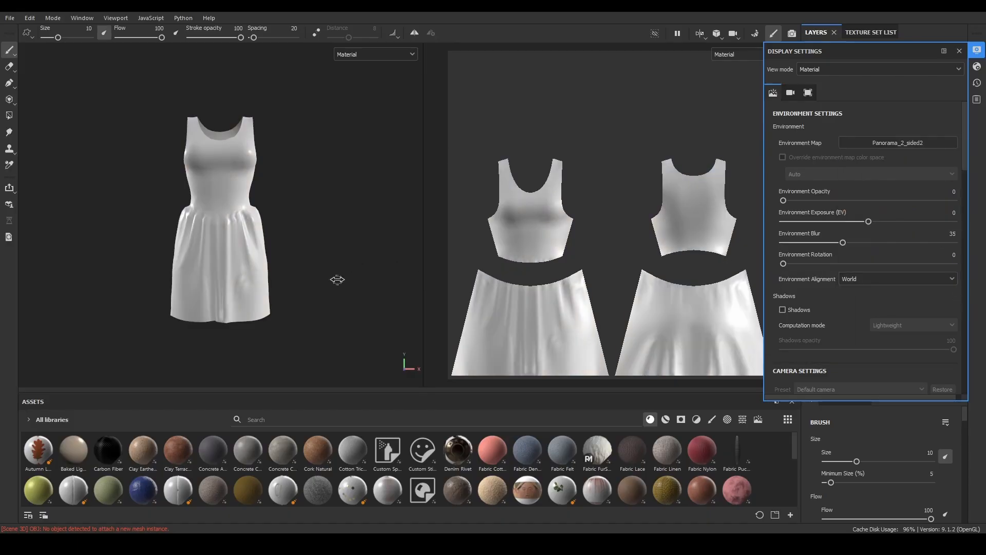
pyautogui.keyDown('shift'); pyautogui.moveTo(337, 280); pyautogui.dragTo(320, 285, button='right'); pyautogui.keyUp('shift')
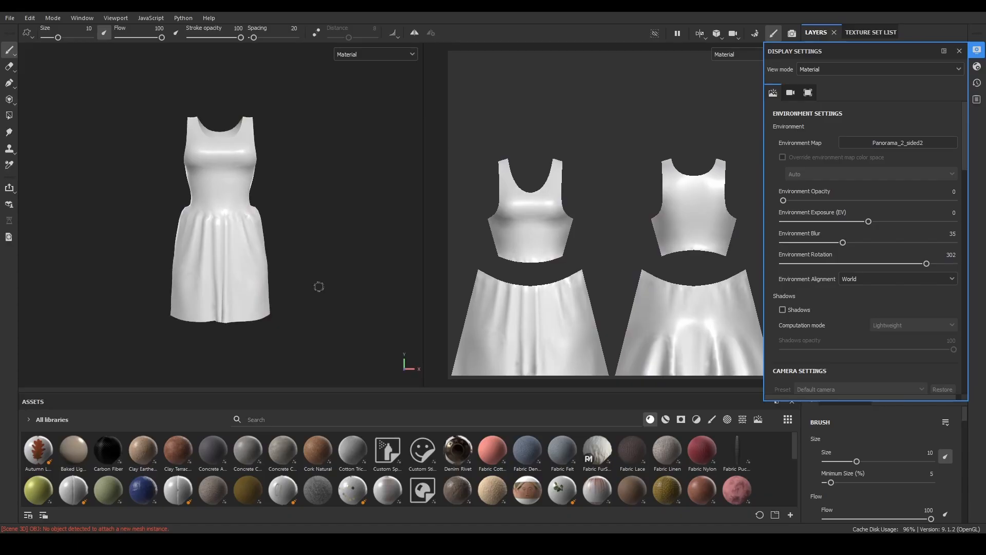
pyautogui.click(974, 54)
pyautogui.keyDown('alt'); pyautogui.moveTo(296, 290); pyautogui.dragTo(293, 278, button='middle'); pyautogui.keyUp('alt')
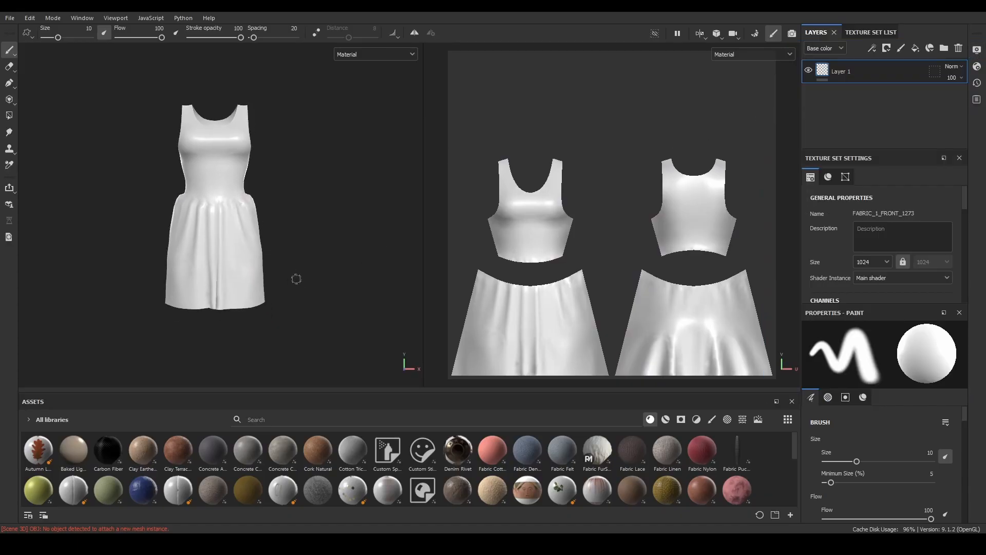
pyautogui.keyDown('alt'); pyautogui.moveTo(298, 285); pyautogui.dragTo(304, 321); pyautogui.keyUp('alt')
pyautogui.keyDown('alt'); pyautogui.moveTo(303, 253); pyautogui.dragTo(317, 273, button='middle'); pyautogui.keyUp('alt')
pyautogui.keyDown('alt'); pyautogui.moveTo(317, 274); pyautogui.dragTo(322, 266); pyautogui.keyUp('alt')
pyautogui.keyDown('alt'); pyautogui.moveTo(324, 317); pyautogui.dragTo(316, 297, button='middle'); pyautogui.keyUp('alt')
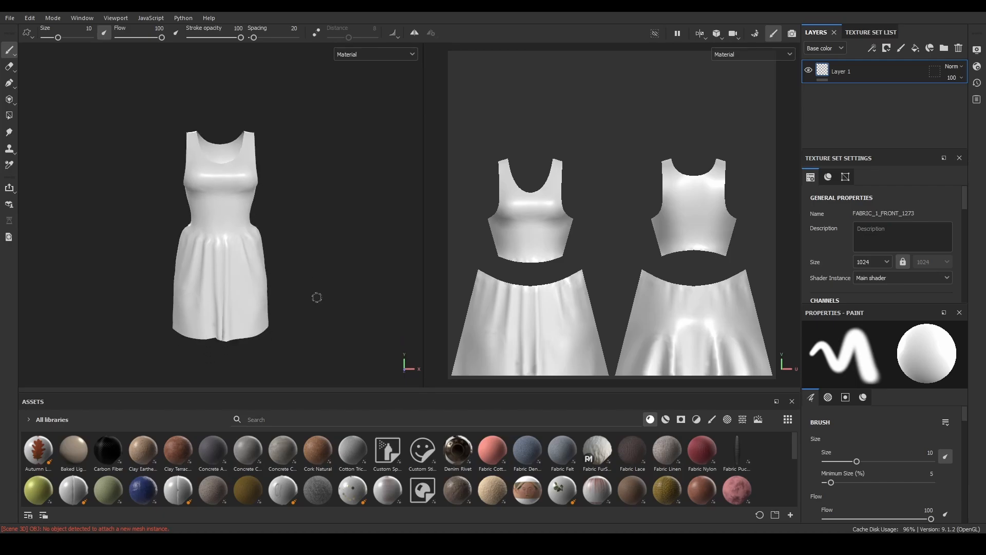
pyautogui.scroll(-2, 306, 265)
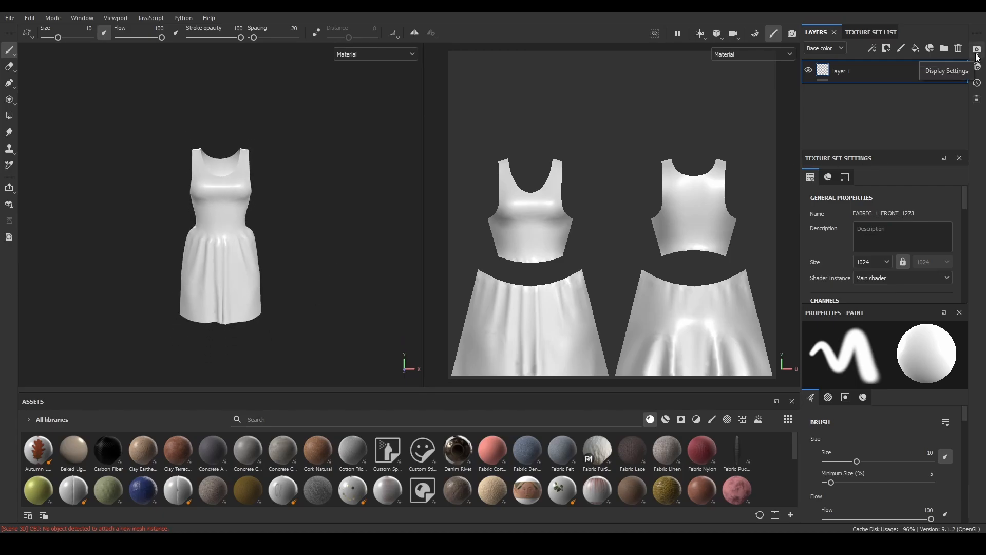
# Step: Bake the selected mesh maps with the high-poly dress as the high definition mesh and return to painting mode
pyautogui.scroll(-10, 892, 197)
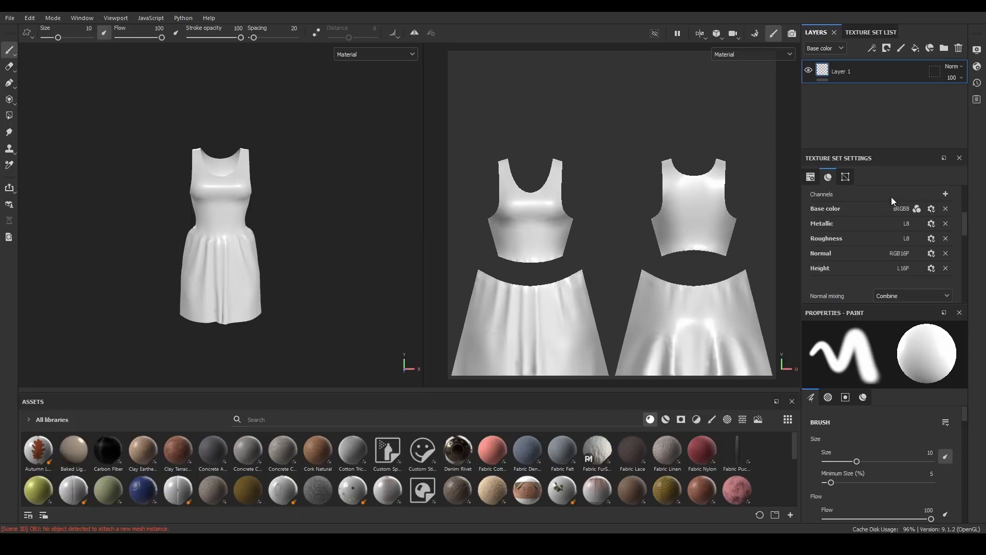
pyautogui.scroll(1, 909, 226)
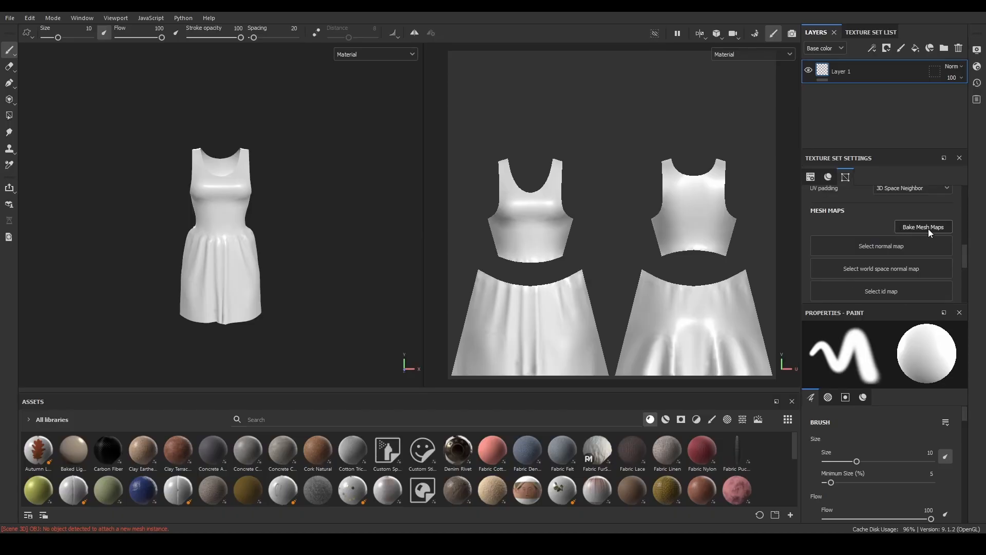
pyautogui.click(929, 229)
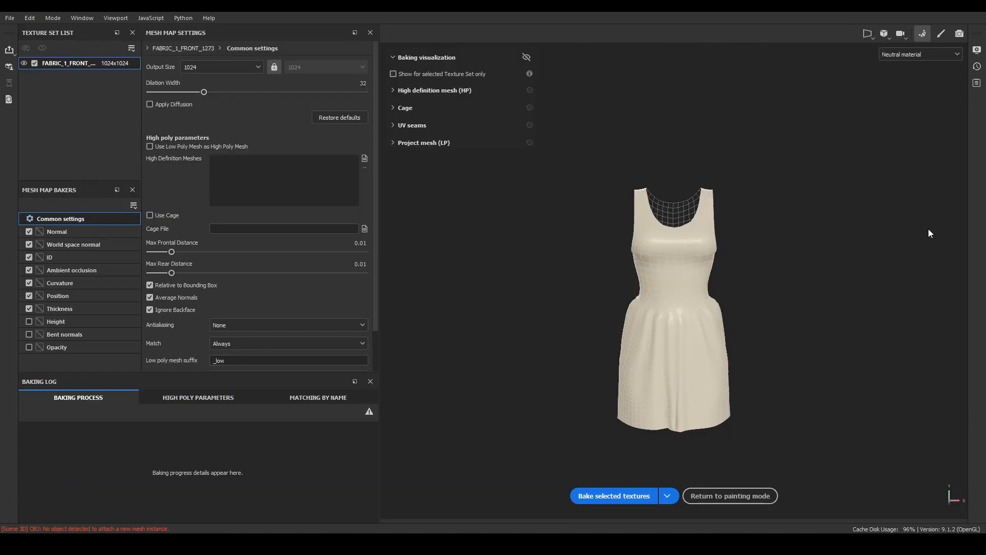
pyautogui.click(365, 159)
pyautogui.doubleClick(183, 95)
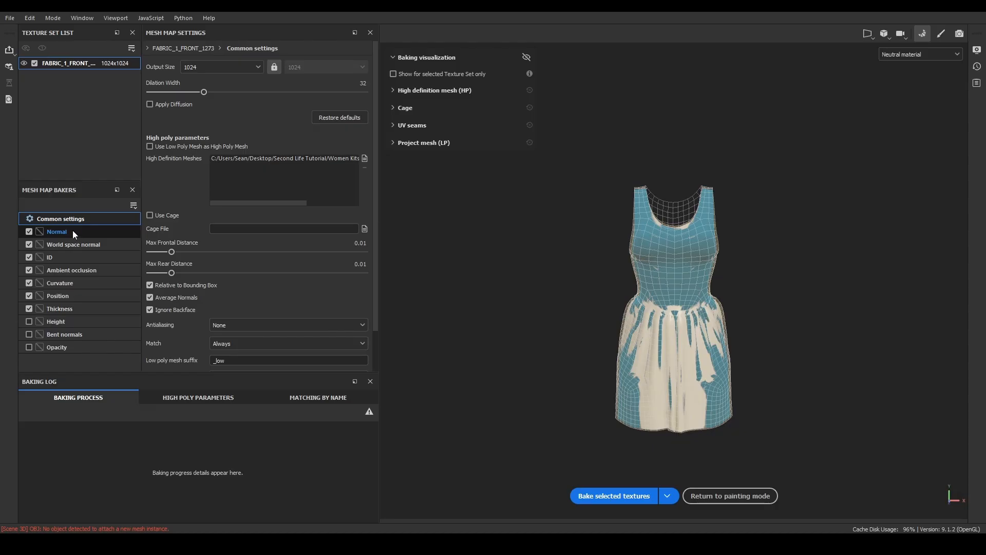
pyautogui.click(626, 495)
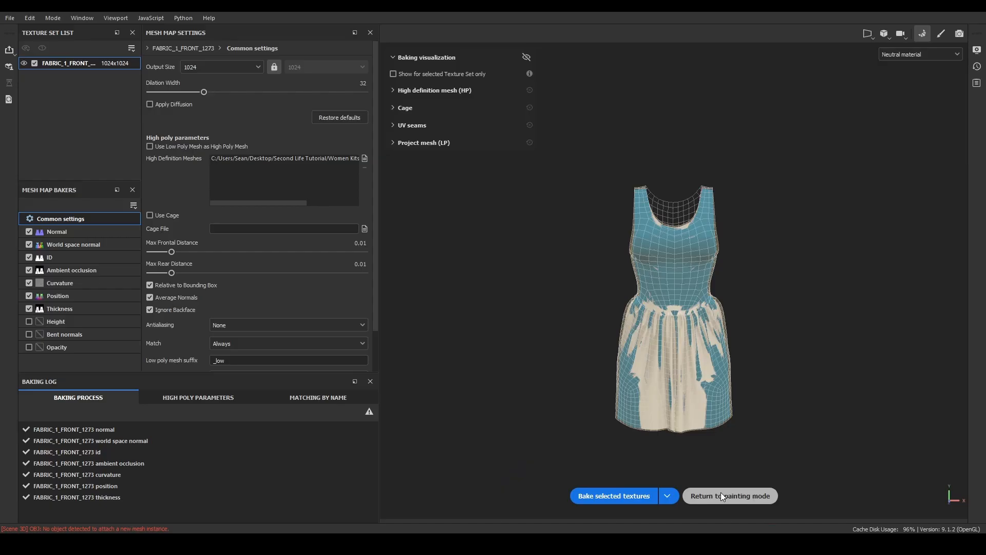
pyautogui.click(722, 496)
# Step: Examine the baked folds on the dress from the front, back and sides
pyautogui.scroll(-2, 552, 305)
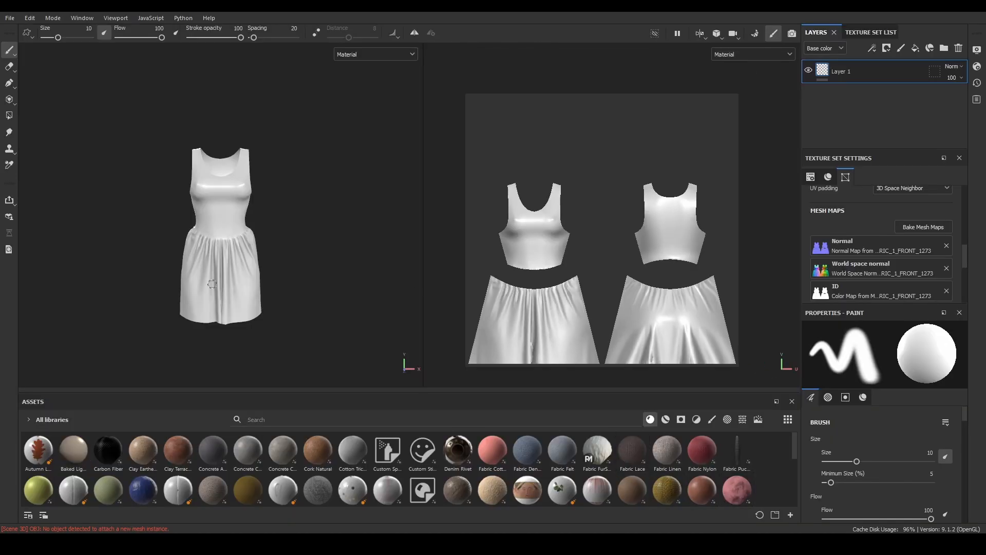
pyautogui.scroll(3, 234, 294)
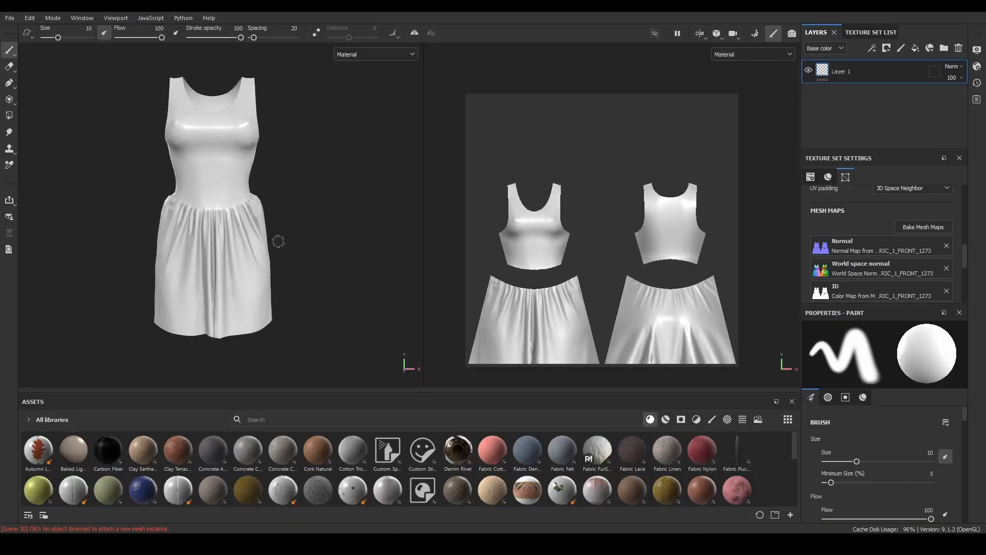
pyautogui.moveTo(277, 241); pyautogui.dragTo(265, 307, button='middle')
pyautogui.keyDown('alt'); pyautogui.moveTo(266, 307); pyautogui.dragTo(204, 284); pyautogui.keyUp('alt')
pyautogui.keyDown('alt'); pyautogui.moveTo(264, 270); pyautogui.dragTo(246, 302, button='middle'); pyautogui.keyUp('alt')
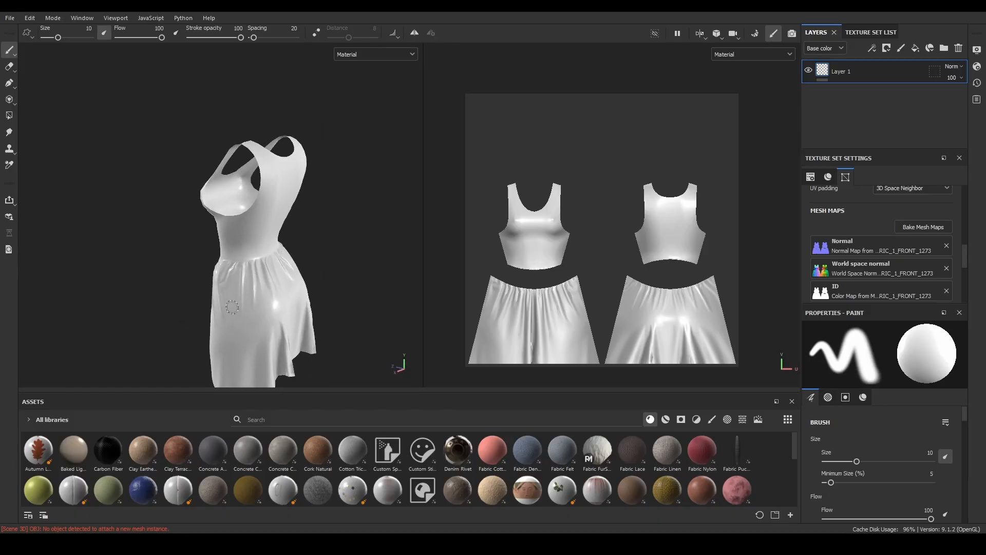
pyautogui.keyDown('alt'); pyautogui.moveTo(244, 303); pyautogui.dragTo(352, 295); pyautogui.keyUp('alt')
pyautogui.keyDown('alt'); pyautogui.moveTo(220, 317); pyautogui.dragTo(226, 345); pyautogui.keyUp('alt')
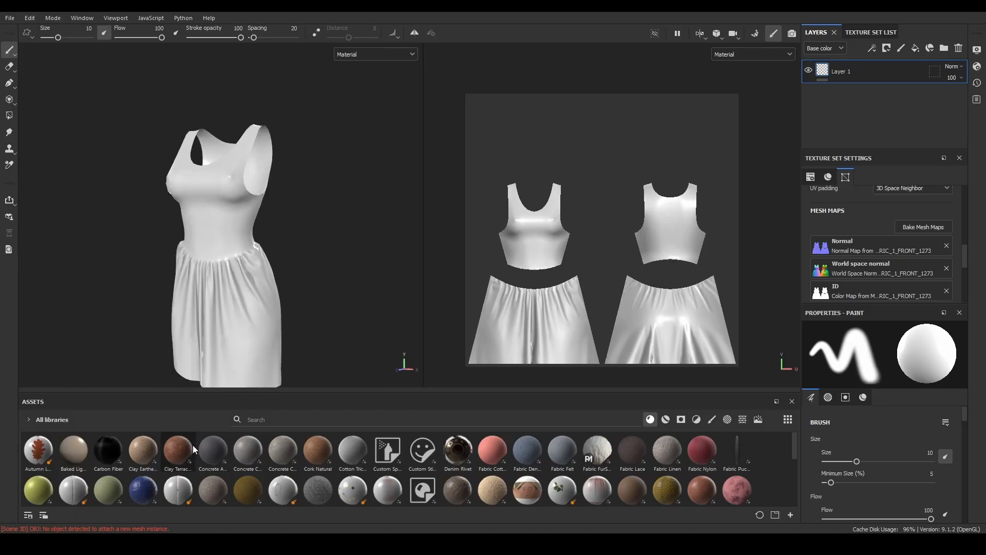
# Step: Find the Fabric Cotton Jersey material with the search "fab", apply it to the dress, and delete the empty Layer 1
pyautogui.click(271, 422)
pyautogui.write('fab')
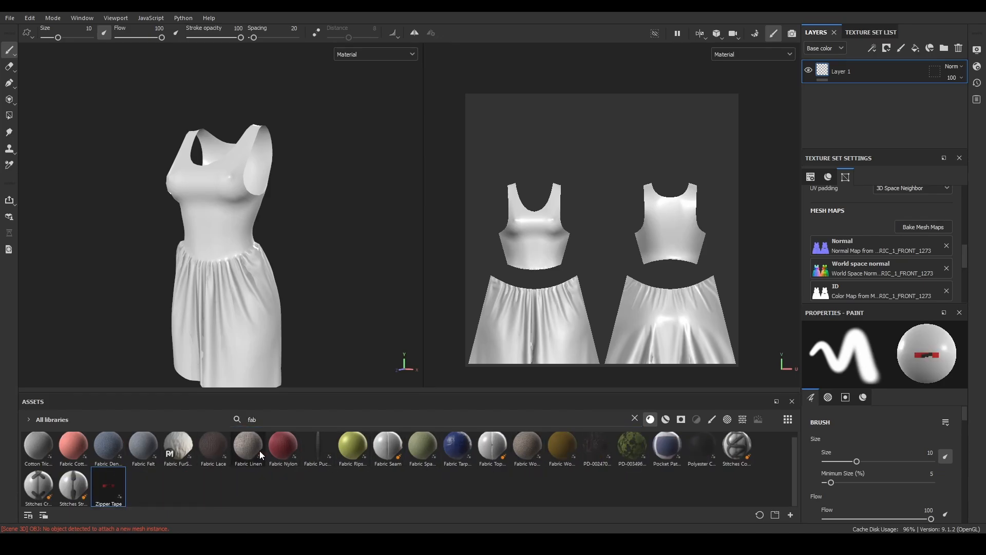
pyautogui.moveTo(74, 445); pyautogui.dragTo(280, 381)
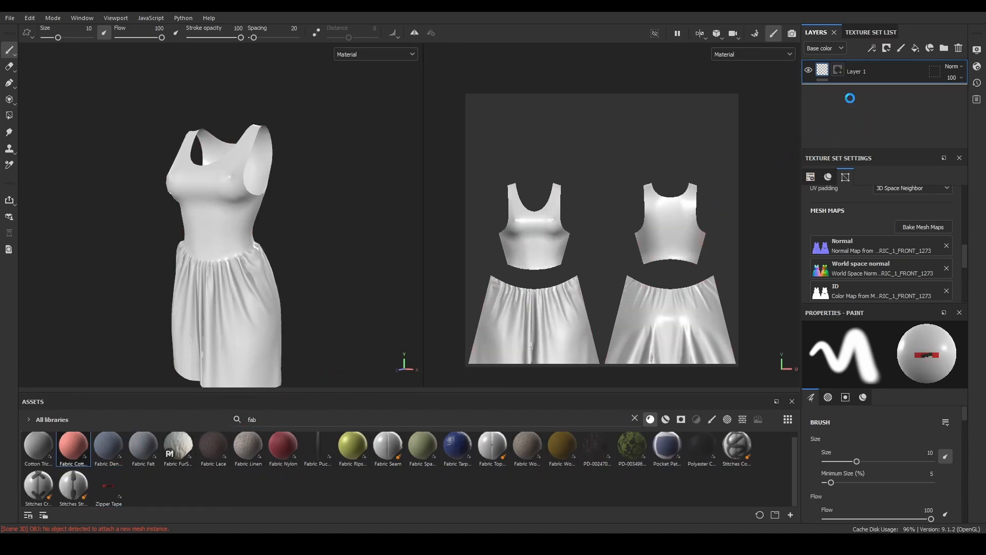
pyautogui.click(919, 72)
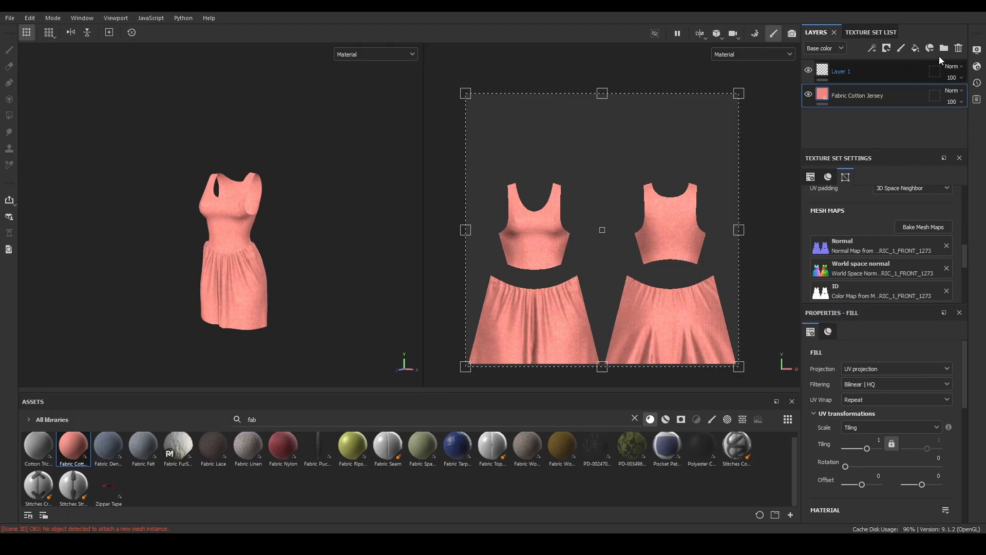
pyautogui.click(958, 48)
# Step: Set the Fabric Color of the Fabric Cotton Jersey layer to a dark red, about 9D2A1C
pyautogui.click(908, 434)
pyautogui.click(803, 389)
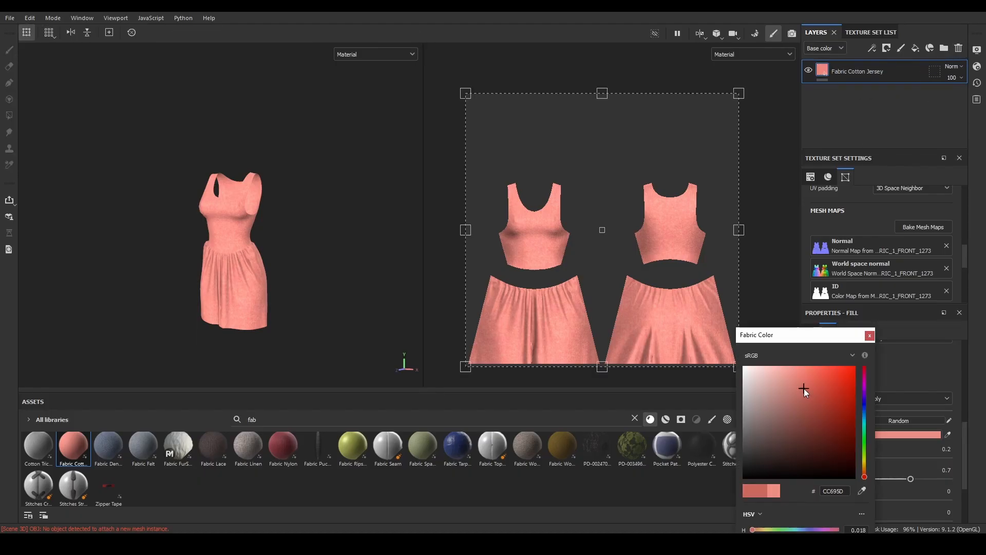
pyautogui.click(782, 389)
pyautogui.moveTo(781, 389); pyautogui.dragTo(835, 409)
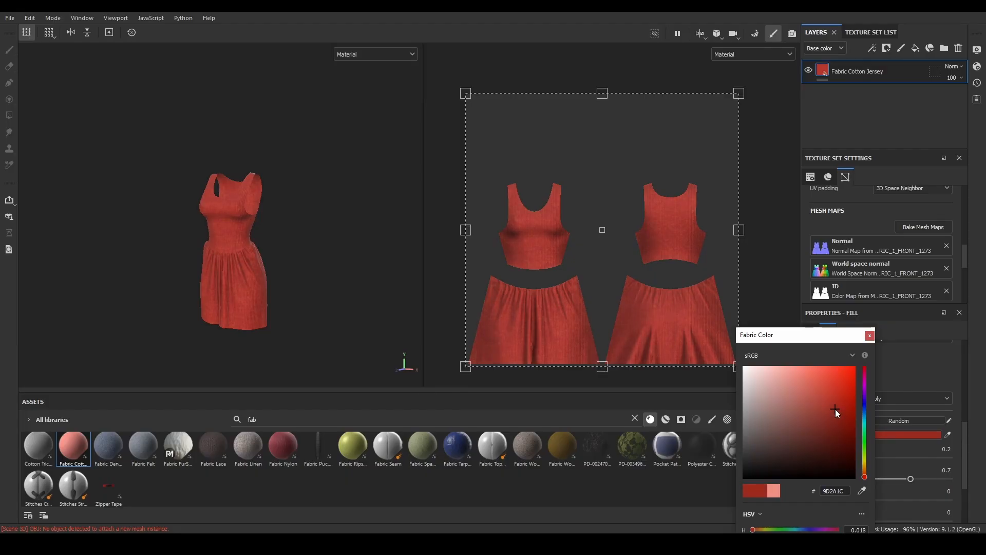
pyautogui.keyDown('alt'); pyautogui.moveTo(247, 287); pyautogui.dragTo(344, 361); pyautogui.keyUp('alt')
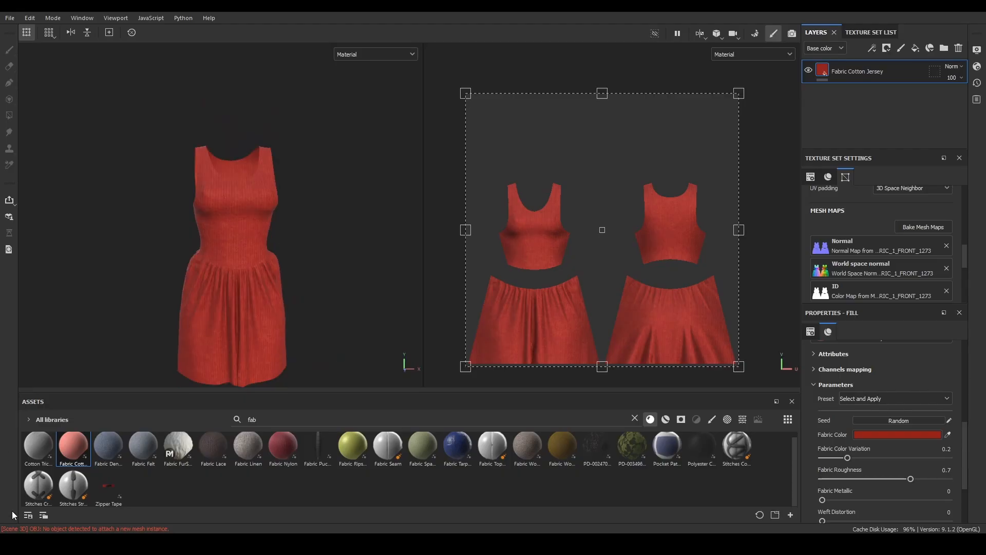
pyautogui.click(665, 418)
pyautogui.click(650, 419)
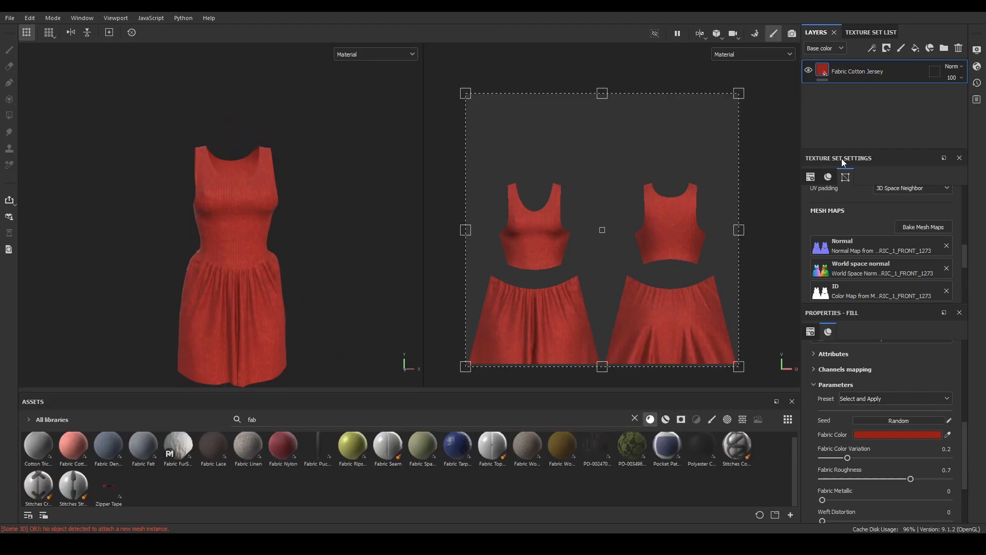
# Step: Add a fill layer above Fabric Cotton Jersey, with the fabric layer hidden, and set its base color to red
pyautogui.click(919, 47)
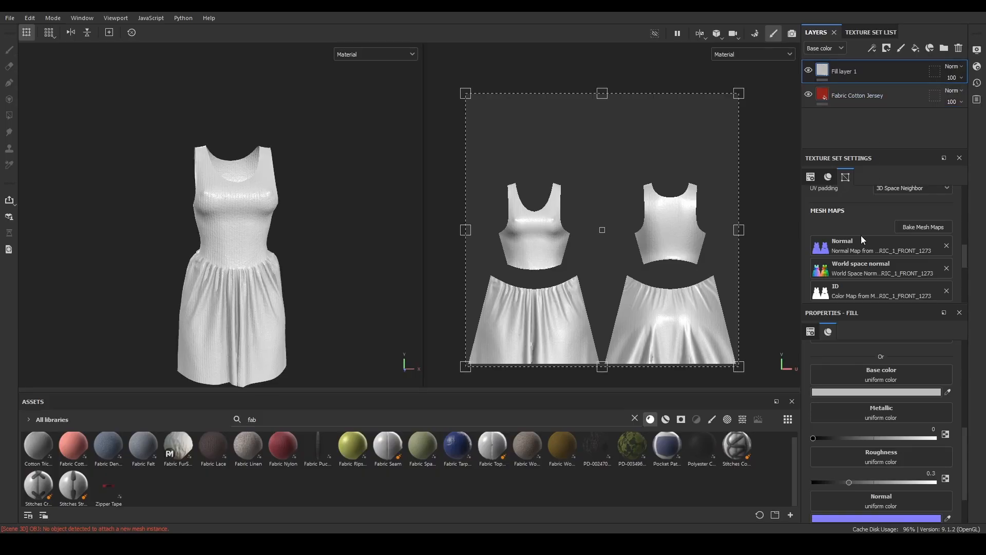
pyautogui.scroll(-3, 856, 404)
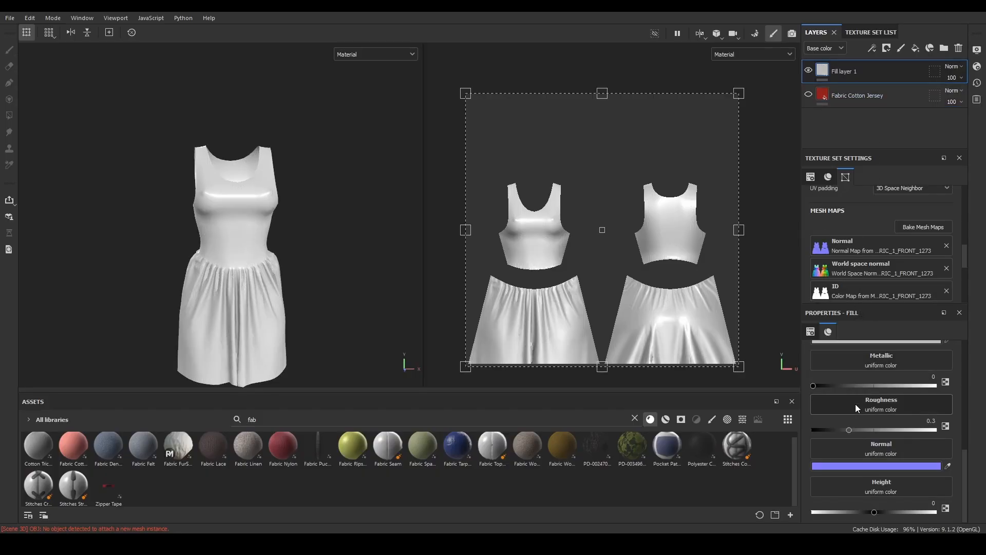
pyautogui.scroll(5, 855, 404)
pyautogui.click(872, 462)
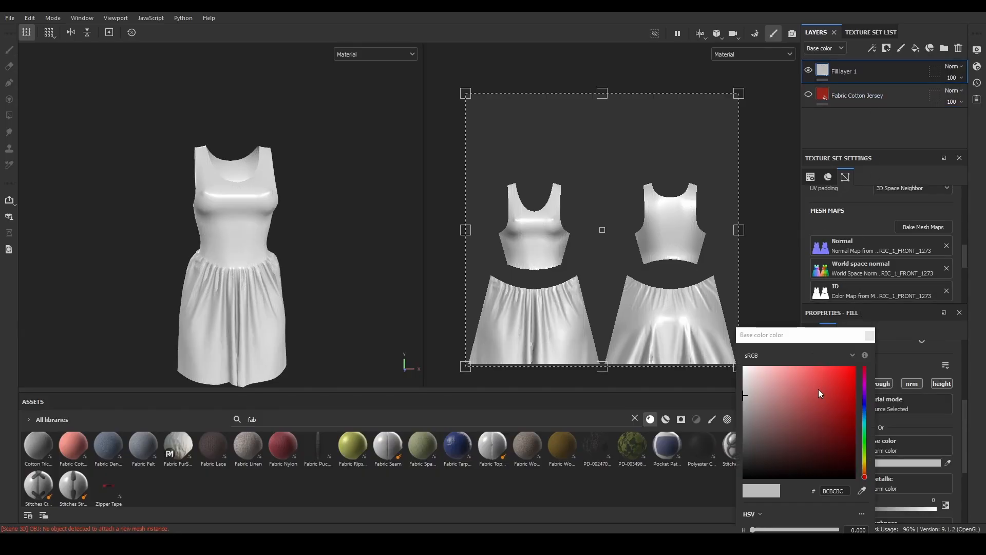
pyautogui.click(828, 405)
pyautogui.click(870, 335)
# Step: Set the red fill layer's roughness to 0.7746 and its metallic value to 0.6475
pyautogui.scroll(-3, 874, 366)
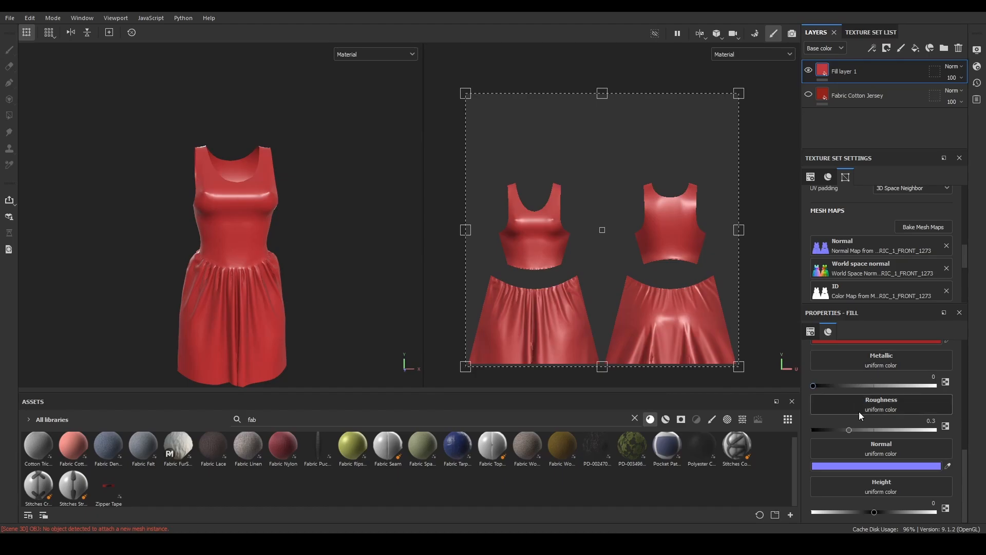
pyautogui.moveTo(868, 429); pyautogui.dragTo(908, 433)
pyautogui.moveTo(873, 385); pyautogui.dragTo(892, 384)
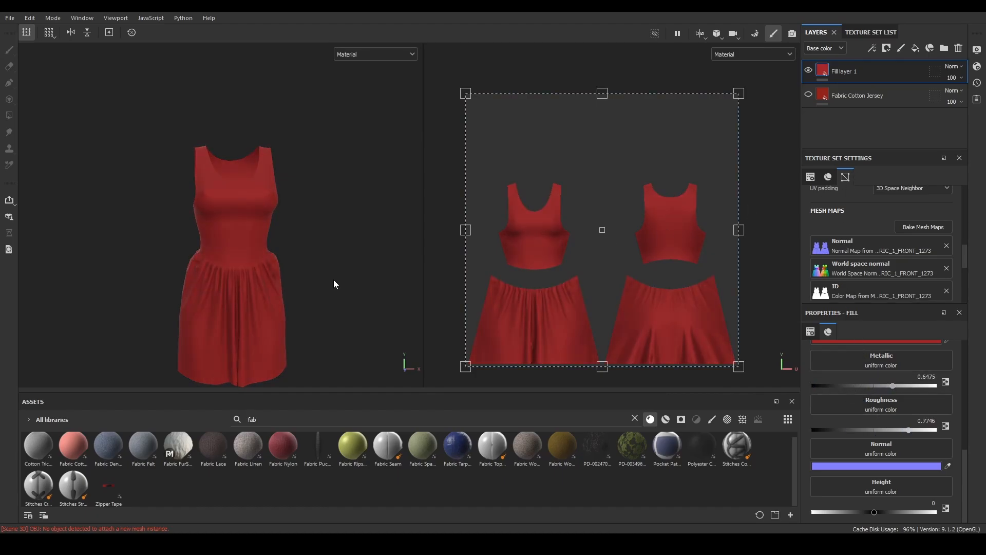
# Step: Examine the plain red fill and the folds on the dress from several sides and up close
pyautogui.scroll(-3, 331, 284)
pyautogui.keyDown('alt'); pyautogui.moveTo(327, 306); pyautogui.dragTo(331, 286, button='middle'); pyautogui.keyUp('alt')
pyautogui.keyDown('alt'); pyautogui.moveTo(331, 283); pyautogui.dragTo(264, 315); pyautogui.keyUp('alt')
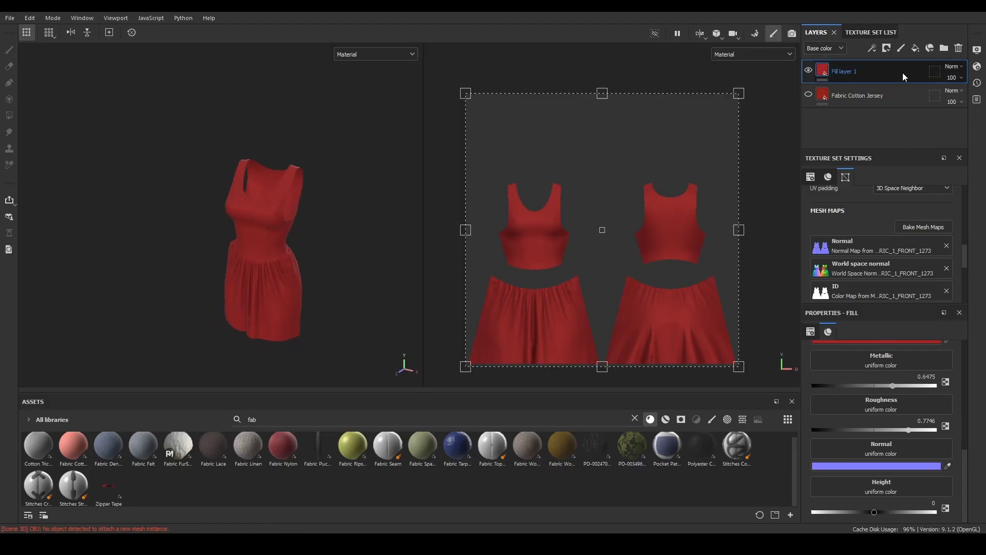
pyautogui.keyDown('alt'); pyautogui.moveTo(345, 288); pyautogui.dragTo(155, 291); pyautogui.keyUp('alt')
pyautogui.keyDown('alt'); pyautogui.moveTo(284, 301); pyautogui.dragTo(222, 302); pyautogui.keyUp('alt')
pyautogui.keyDown('alt'); pyautogui.moveTo(356, 264); pyautogui.dragTo(489, 248); pyautogui.keyUp('alt')
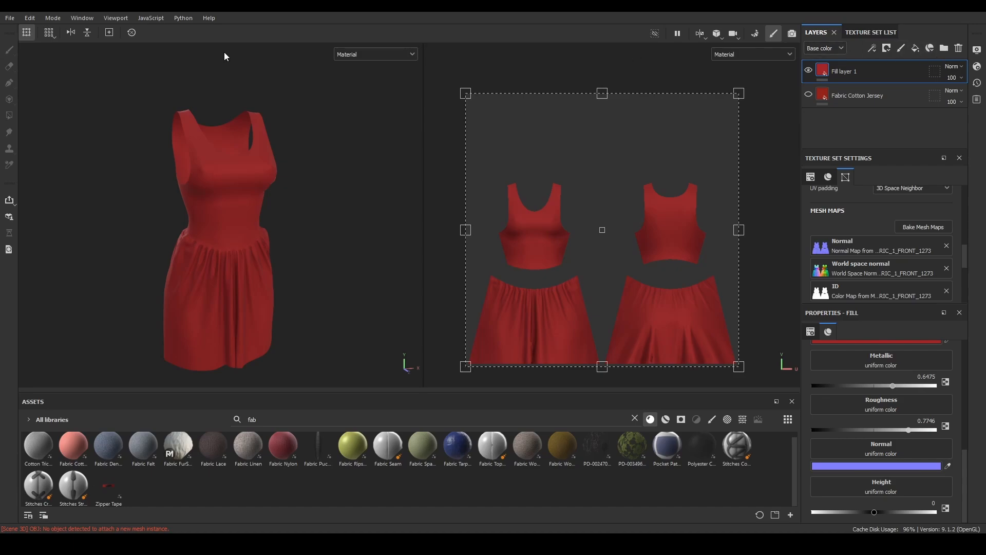
pyautogui.keyDown('alt'); pyautogui.moveTo(281, 242); pyautogui.dragTo(302, 222, button='middle'); pyautogui.keyUp('alt')
pyautogui.scroll(5, 278, 227)
pyautogui.keyDown('alt'); pyautogui.moveTo(303, 225); pyautogui.dragTo(374, 211); pyautogui.keyUp('alt')
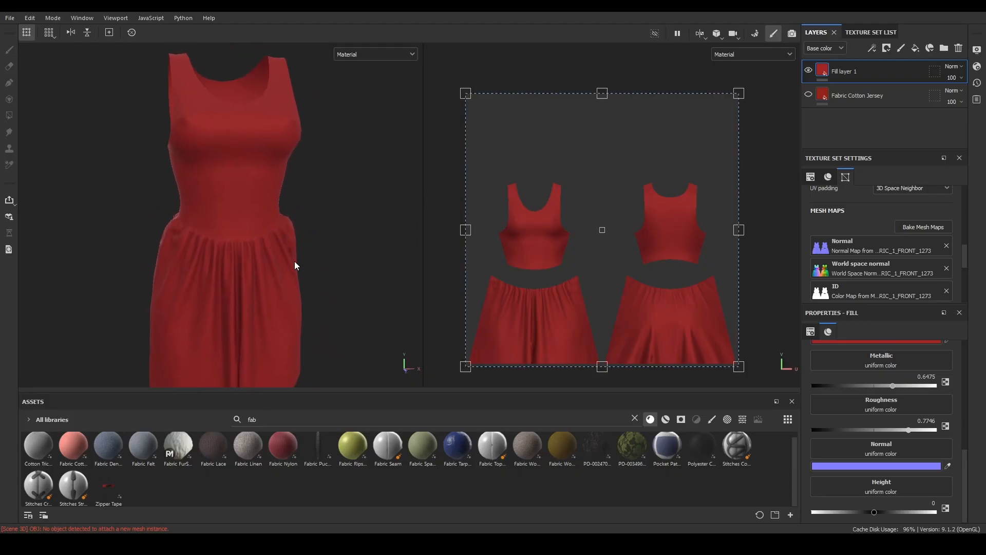
pyautogui.keyDown('alt'); pyautogui.moveTo(295, 264); pyautogui.dragTo(265, 239, button='middle'); pyautogui.keyUp('alt')
pyautogui.scroll(-4, 270, 241)
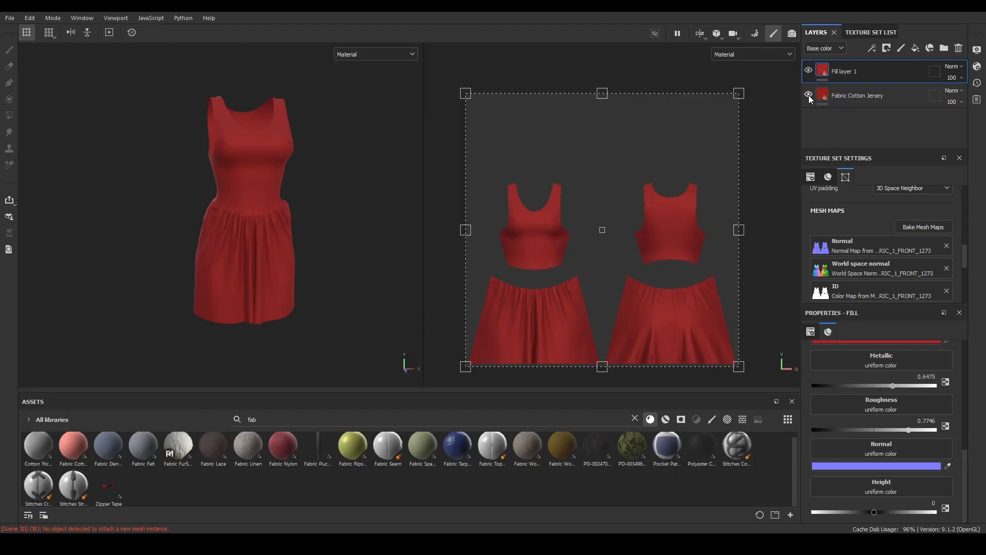
# Step: Show the Fabric Cotton Jersey layer and compare the dress surface with Fill layer 1 shown and hidden
pyautogui.scroll(5, 337, 275)
pyautogui.moveTo(337, 276)
pyautogui.keyDown('alt'); pyautogui.mouseDown()
pyautogui.moveTo(351, 324)
pyautogui.moveTo(281, 313)
pyautogui.moveTo(246, 331)
pyautogui.moveTo(268, 253)
pyautogui.moveTo(295, 297)
pyautogui.moveTo(315, 264)
pyautogui.moveTo(330, 291)
pyautogui.moveTo(247, 291)
pyautogui.moveTo(198, 272)
pyautogui.moveTo(152, 286)
pyautogui.moveTo(211, 249)
pyautogui.moveTo(322, 260)
pyautogui.moveTo(329, 280)
pyautogui.mouseUp(); pyautogui.keyUp('alt')
pyautogui.scroll(3, 328, 280)
pyautogui.keyDown('alt'); pyautogui.moveTo(267, 268); pyautogui.dragTo(290, 317, button='middle'); pyautogui.keyUp('alt')
pyautogui.scroll(3, 291, 317)
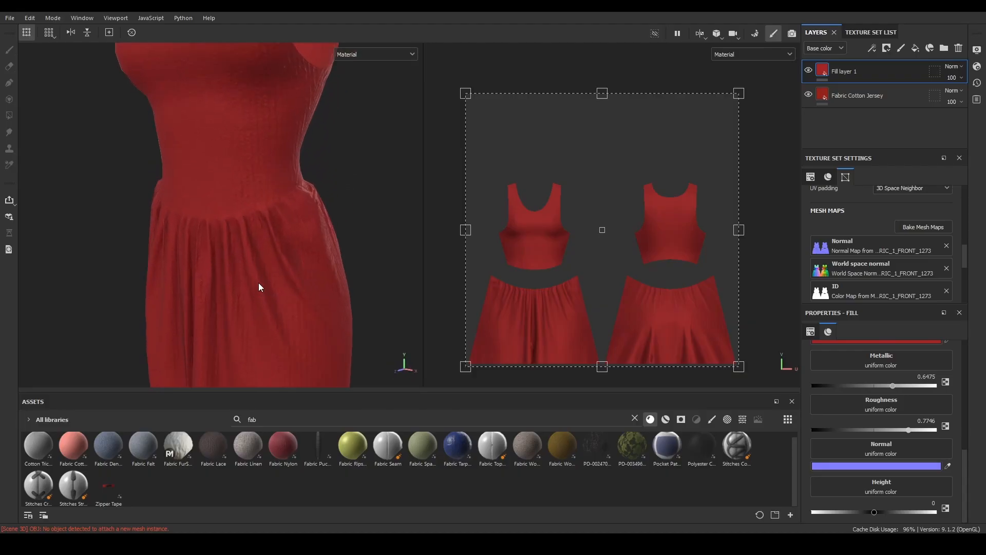
pyautogui.keyDown('alt'); pyautogui.moveTo(263, 174); pyautogui.dragTo(291, 249, button='middle'); pyautogui.keyUp('alt')
pyautogui.keyDown('alt'); pyautogui.moveTo(291, 249); pyautogui.dragTo(154, 286); pyautogui.keyUp('alt')
pyautogui.scroll(-3, 165, 310)
pyautogui.scroll(2, 103, 297)
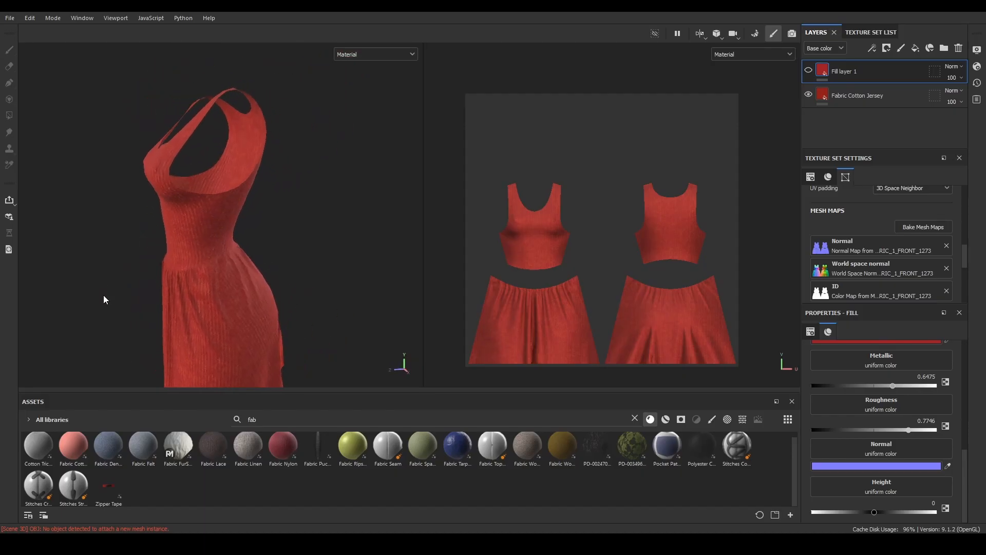
# Step: Delete the plain red Fill layer 1 above the Fabric Cotton Jersey layer
pyautogui.keyDown('alt'); pyautogui.moveTo(104, 297); pyautogui.dragTo(164, 325, button='middle'); pyautogui.keyUp('alt')
pyautogui.keyDown('alt'); pyautogui.moveTo(165, 325); pyautogui.dragTo(282, 327); pyautogui.keyUp('alt')
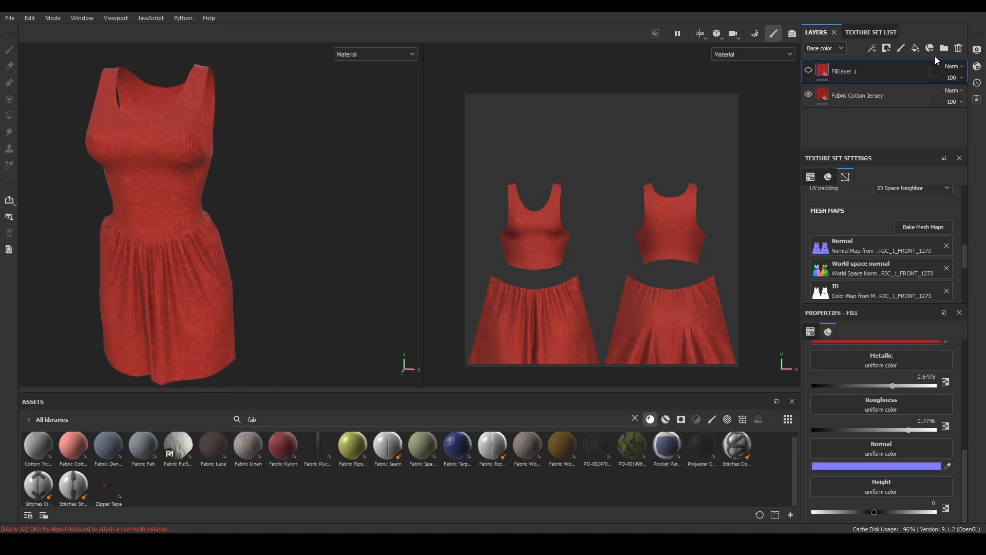
pyautogui.click(959, 47)
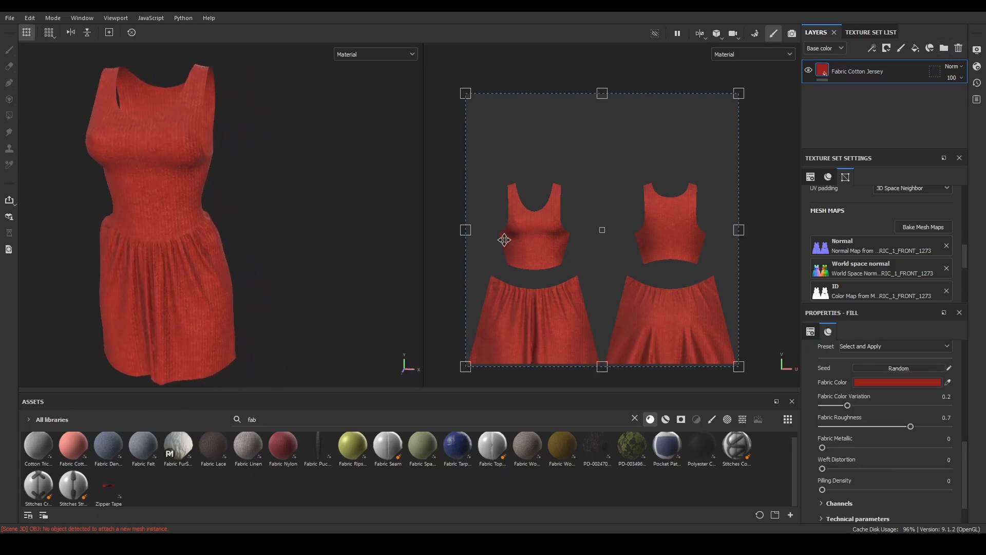
# Step: Check the Fabric Color setting and examine the cotton jersey weave on the dress from the front and side
pyautogui.scroll(-2, 238, 310)
pyautogui.keyDown('alt'); pyautogui.moveTo(238, 310); pyautogui.dragTo(280, 308, button='middle'); pyautogui.keyUp('alt')
pyautogui.moveTo(280, 308)
pyautogui.keyDown('alt'); pyautogui.mouseDown()
pyautogui.moveTo(280, 326)
pyautogui.moveTo(346, 324)
pyautogui.moveTo(272, 324)
pyautogui.mouseUp(); pyautogui.keyUp('alt')
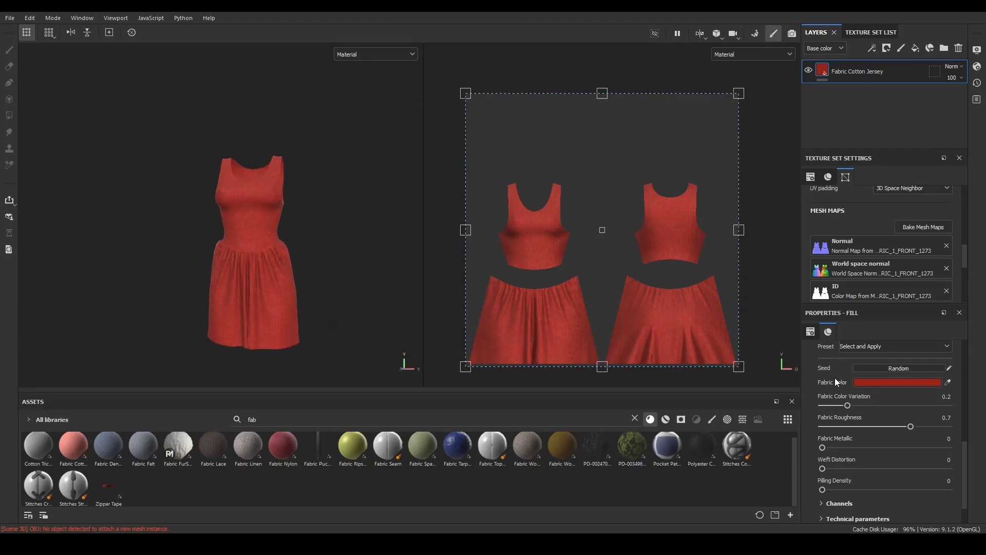
pyautogui.click(885, 381)
pyautogui.click(870, 336)
pyautogui.keyDown('alt'); pyautogui.moveTo(333, 280); pyautogui.dragTo(314, 264, button='middle'); pyautogui.keyUp('alt')
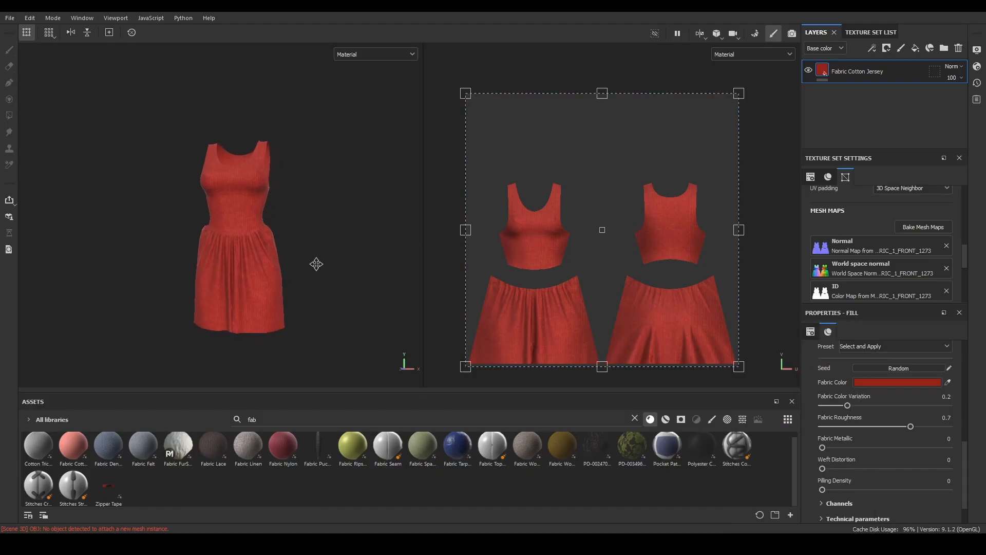
pyautogui.keyDown('alt'); pyautogui.moveTo(314, 264); pyautogui.dragTo(313, 297); pyautogui.keyUp('alt')
pyautogui.keyDown('alt'); pyautogui.moveTo(283, 269); pyautogui.dragTo(284, 291, button='middle'); pyautogui.keyUp('alt')
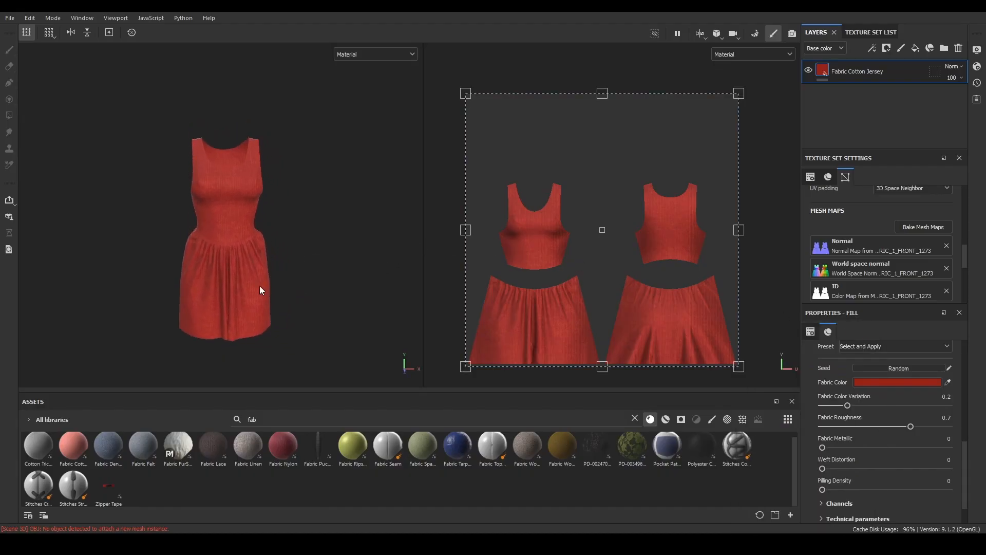
pyautogui.scroll(5, 256, 310)
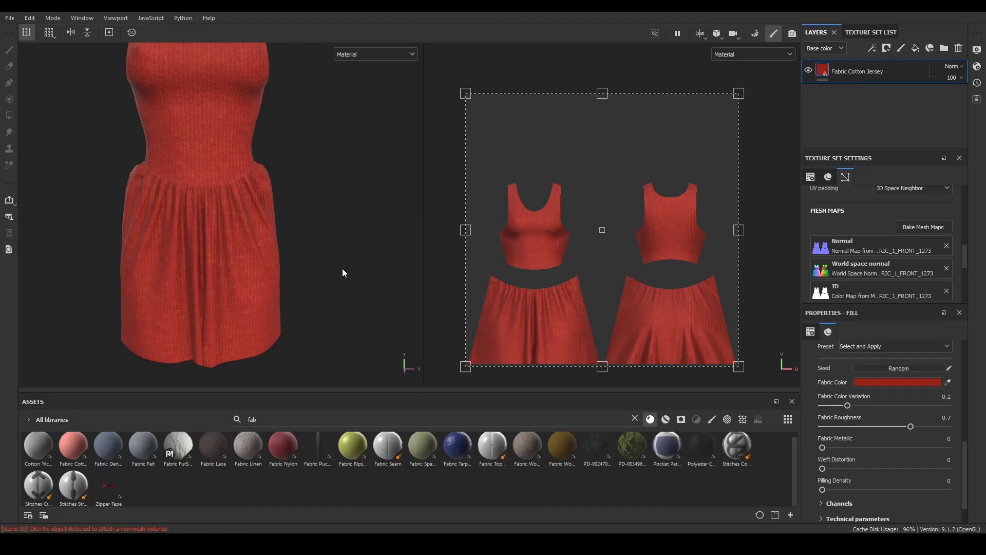
pyautogui.keyDown('alt'); pyautogui.moveTo(343, 272); pyautogui.dragTo(398, 271); pyautogui.keyUp('alt')
pyautogui.keyDown('alt'); pyautogui.moveTo(284, 303); pyautogui.dragTo(291, 267, button='middle'); pyautogui.keyUp('alt')
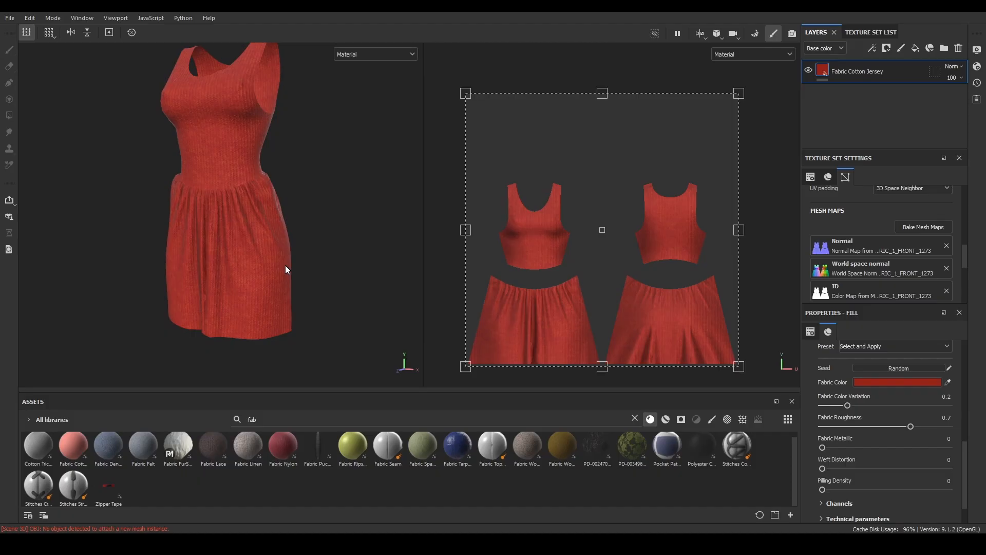
pyautogui.scroll(-3, 286, 269)
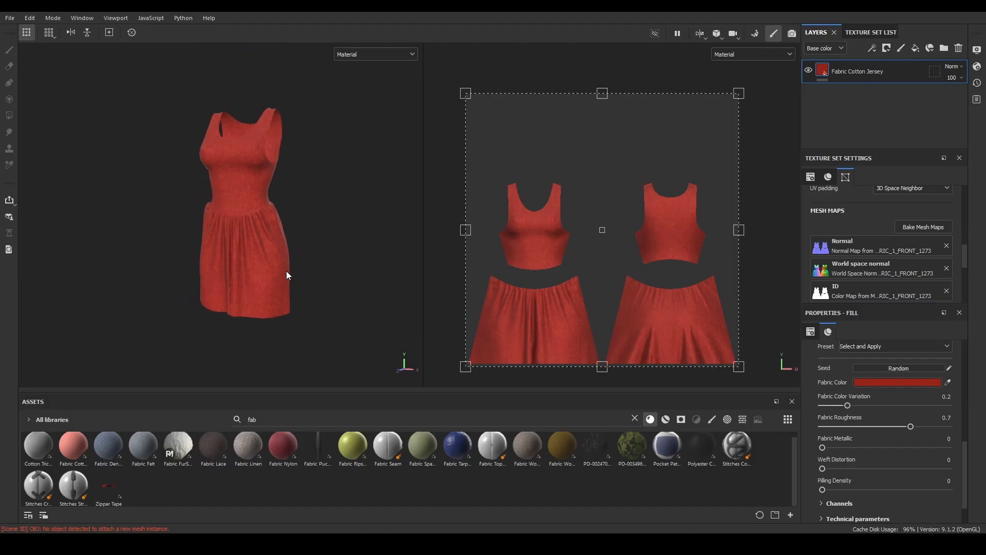
# Step: Start a texture export and set the output directory to Second Life Tutorial/Women Kits/Tutorial Dress Textures
pyautogui.click(10, 18)
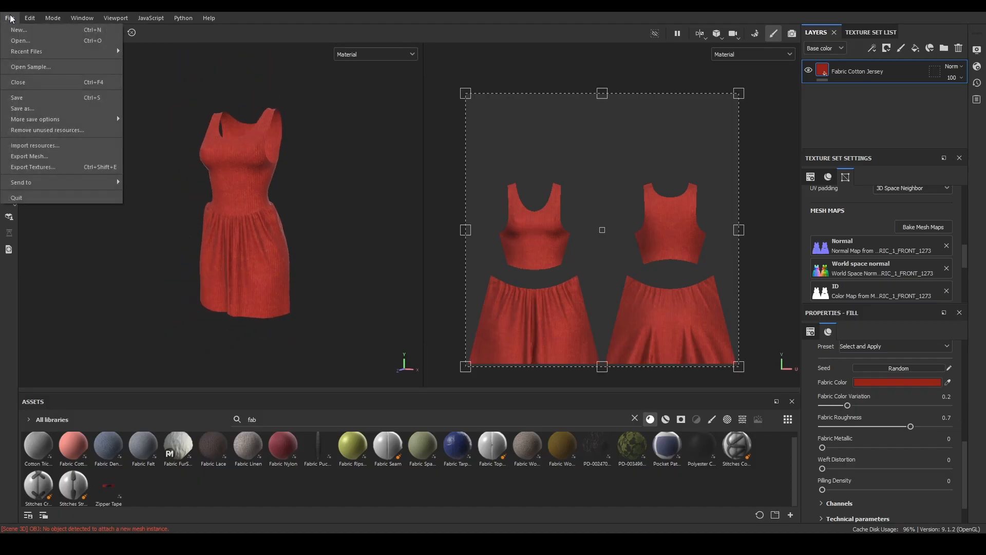
pyautogui.click(40, 167)
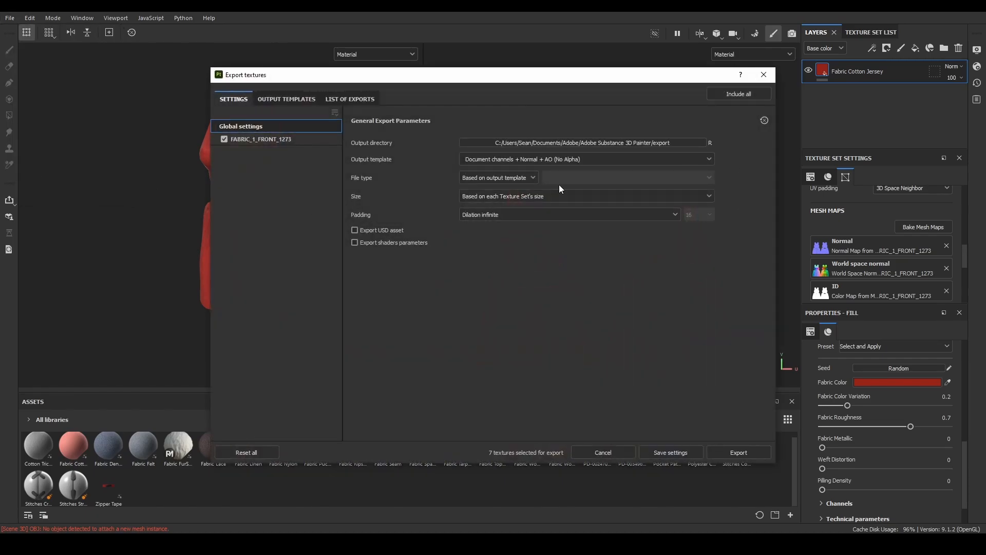
pyautogui.click(517, 143)
pyautogui.click(541, 158)
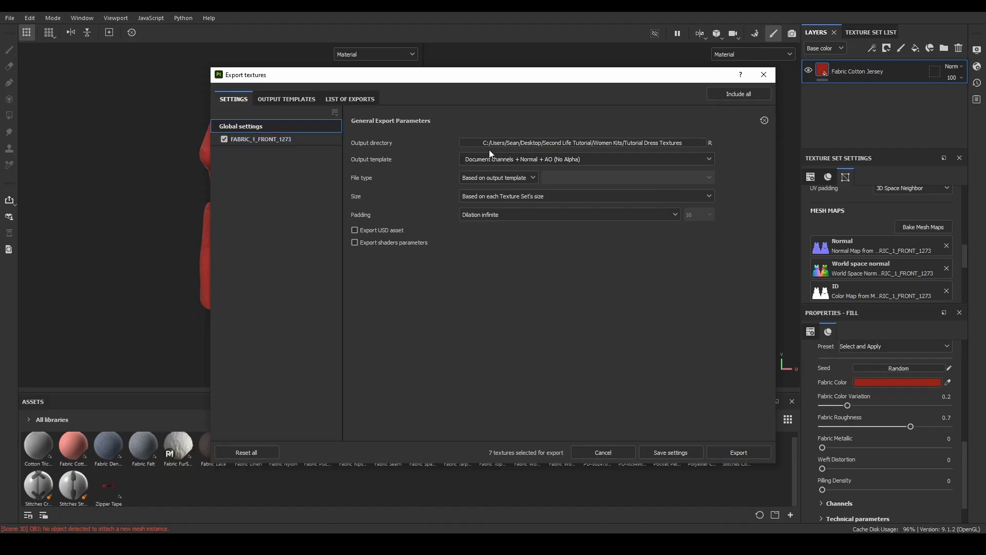
# Step: Create a new output template for the texture export and open its name for editing
pyautogui.click(519, 159)
pyautogui.click(401, 283)
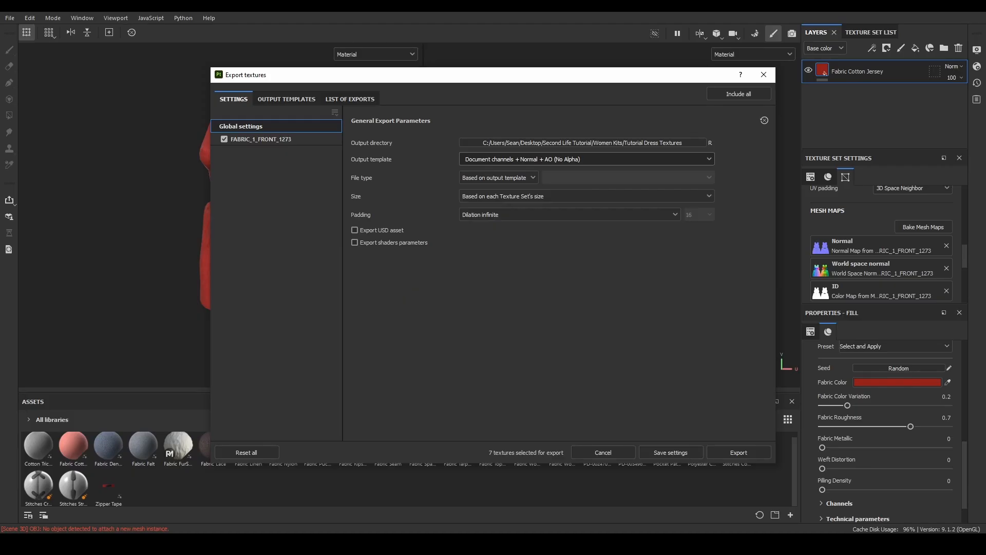
pyautogui.click(291, 100)
pyautogui.click(325, 118)
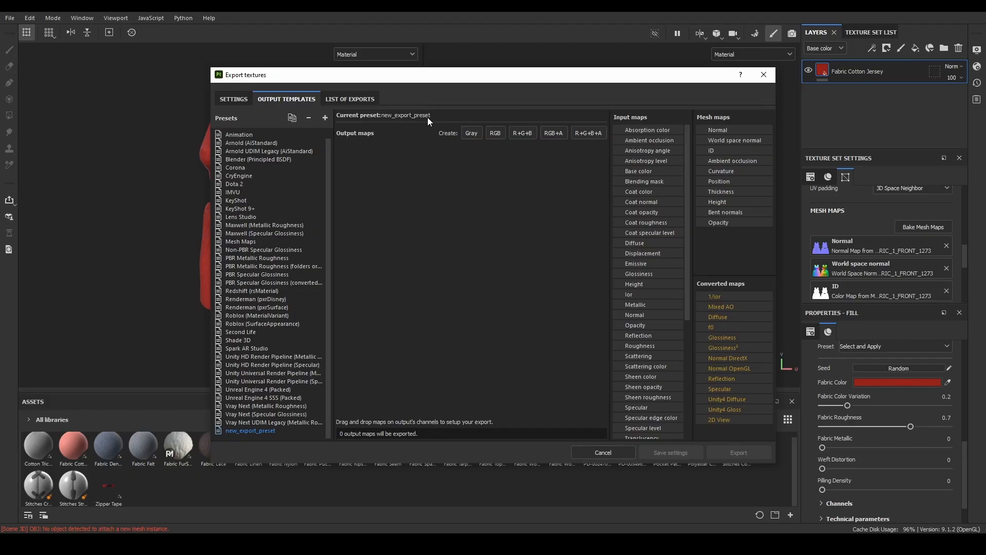
pyautogui.doubleClick(255, 431)
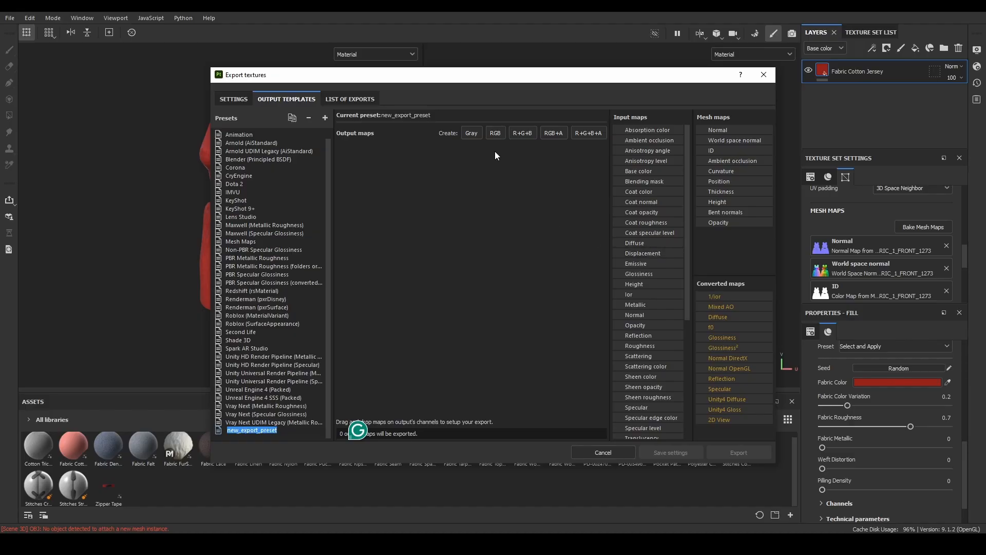
# Step: Examine the dress's 2D texture view behind the export window and the input, mesh and converted maps available for the template
pyautogui.moveTo(559, 81); pyautogui.dragTo(578, 470)
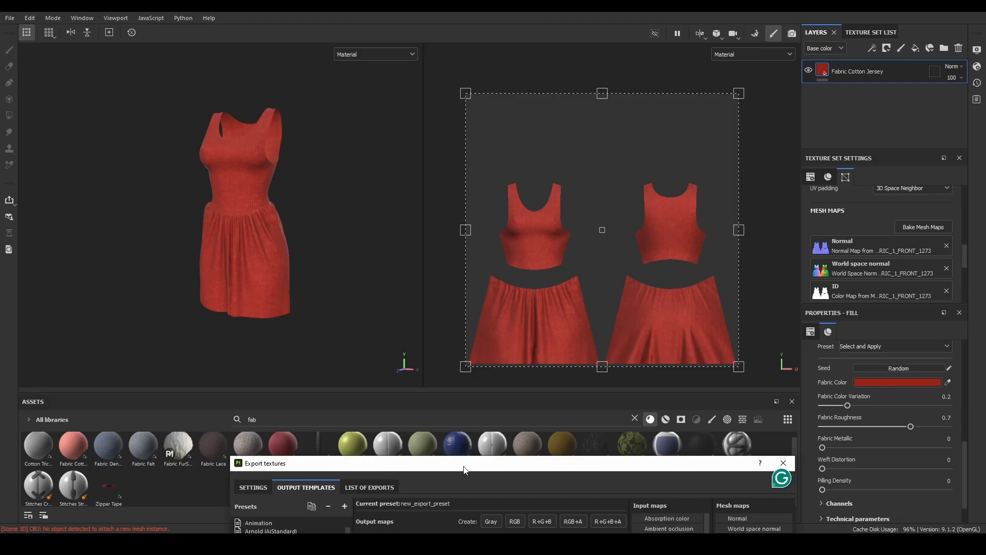
pyautogui.moveTo(464, 470); pyautogui.dragTo(464, 453)
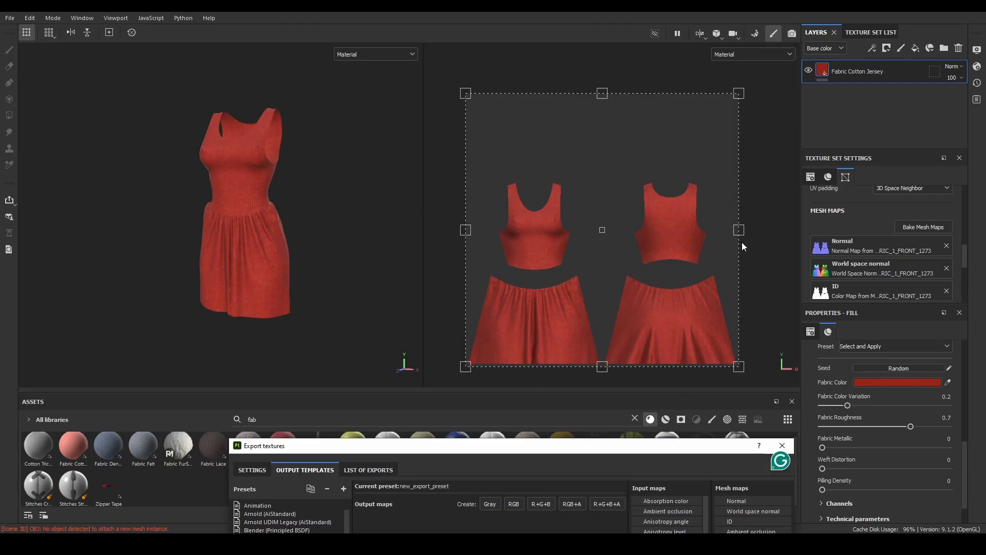
pyautogui.moveTo(564, 453); pyautogui.dragTo(543, 107)
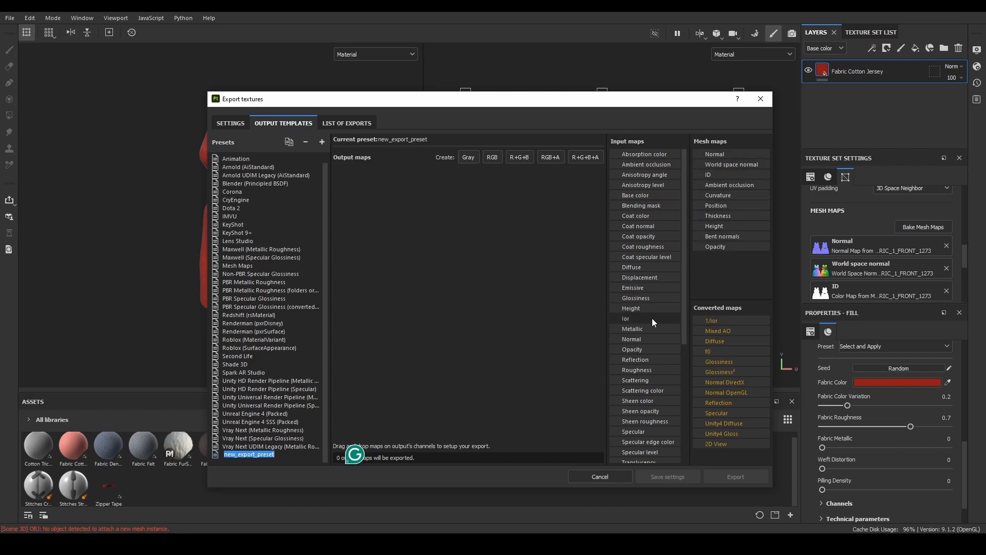
pyautogui.scroll(-5, 651, 321)
pyautogui.scroll(5, 651, 327)
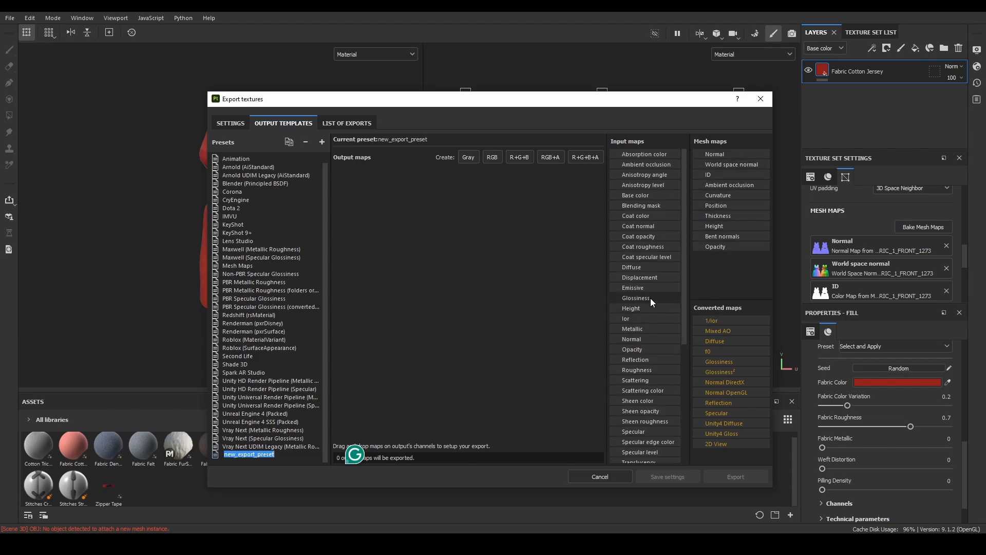
pyautogui.click(723, 440)
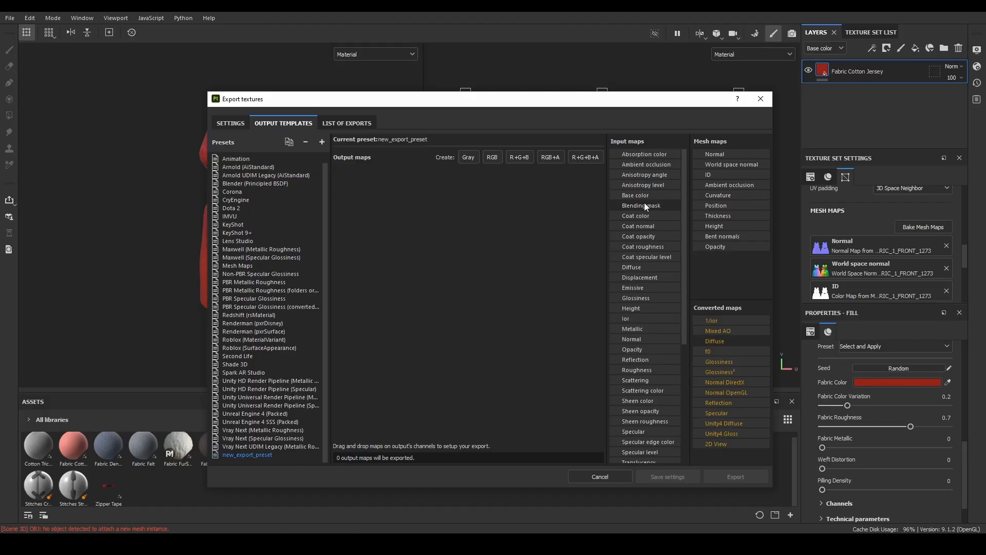
pyautogui.moveTo(725, 156); pyautogui.dragTo(595, 186)
pyautogui.click(596, 184)
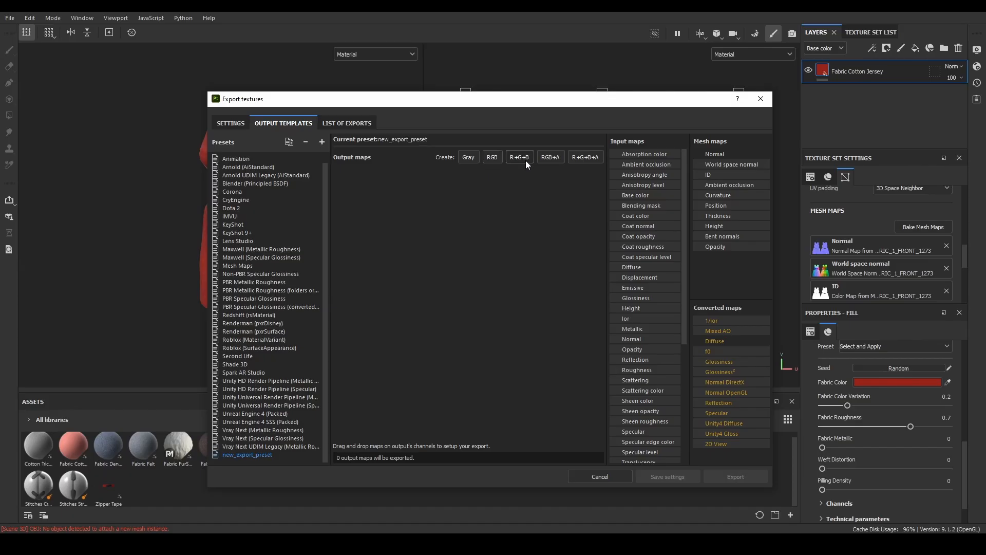
# Step: Add an RGB output map to the new template and assign the 2D View converted map's RGB channels to it
pyautogui.click(492, 158)
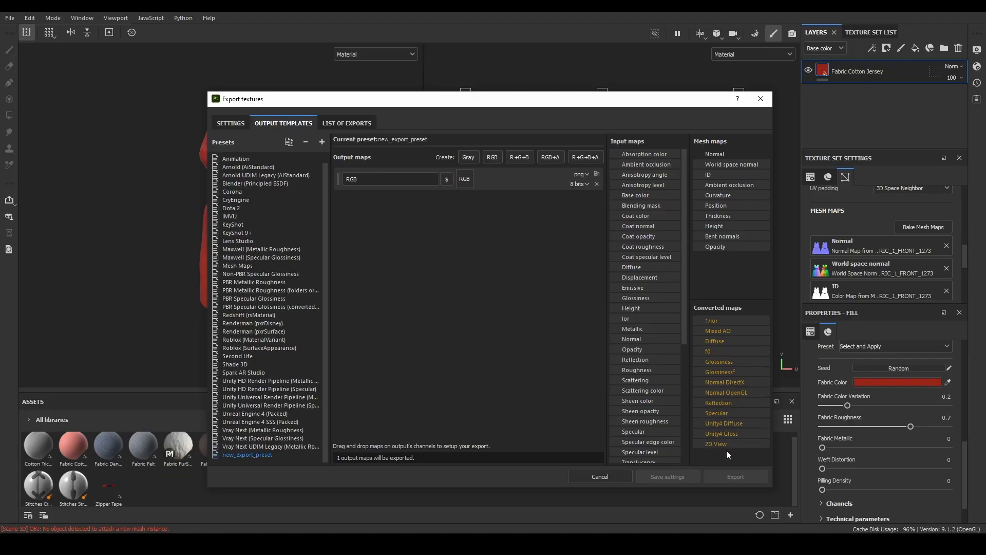
pyautogui.moveTo(723, 445); pyautogui.dragTo(465, 179)
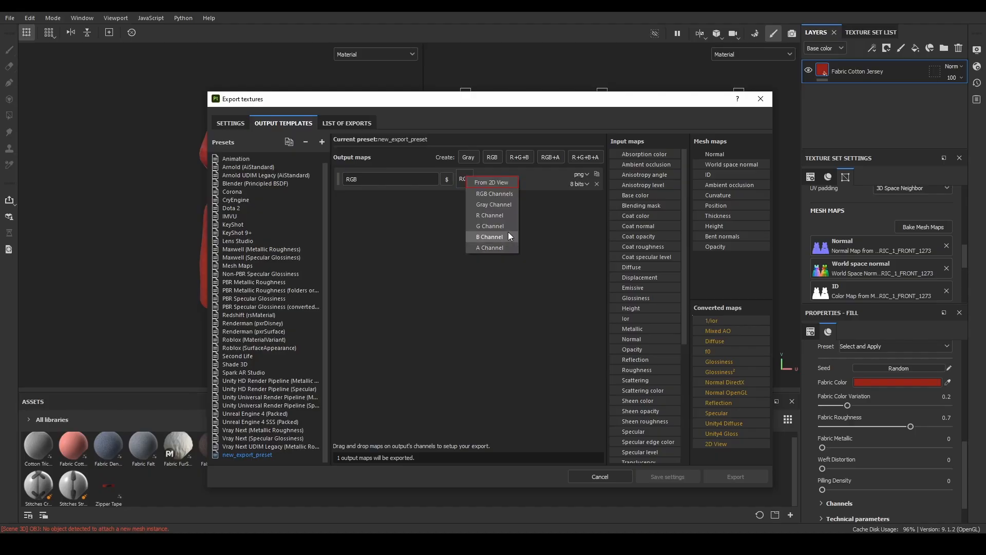
pyautogui.click(510, 195)
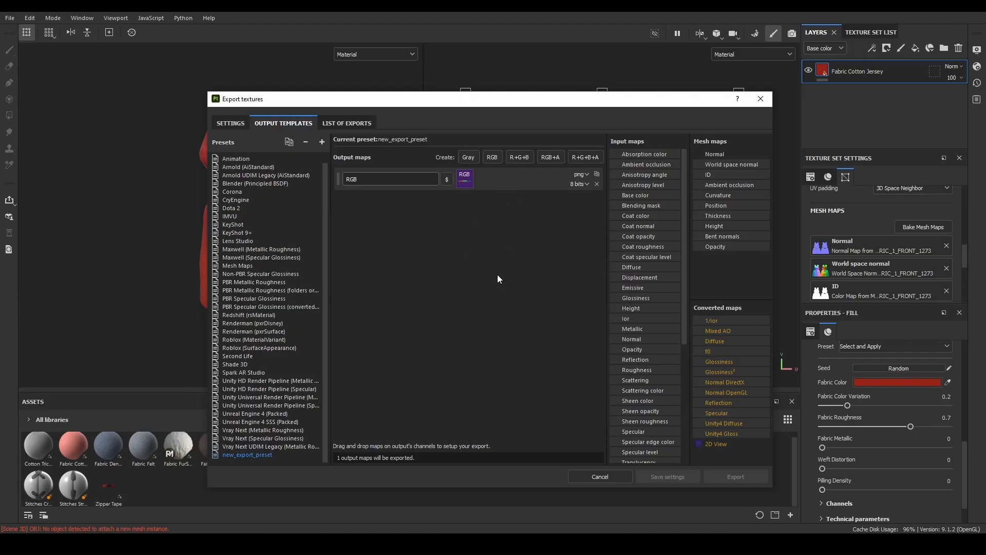
# Step: Name the first output map $mesh_$textureSet_Base, using the mesh and texture set variables
pyautogui.hotkey('ctrl', 'a')
pyautogui.press('BackSpace')
pyautogui.click(446, 182)
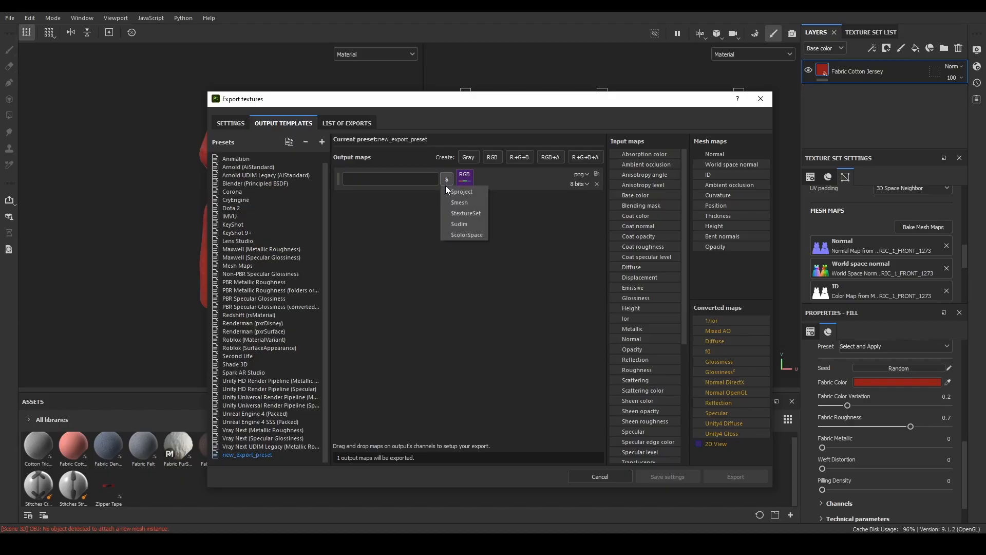
pyautogui.click(454, 203)
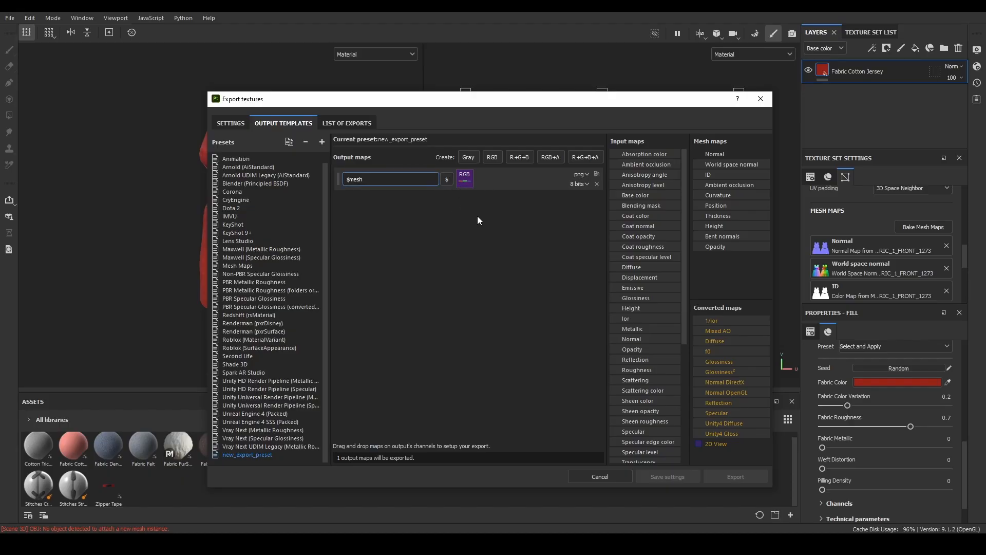
pyautogui.write('_')
pyautogui.click(446, 179)
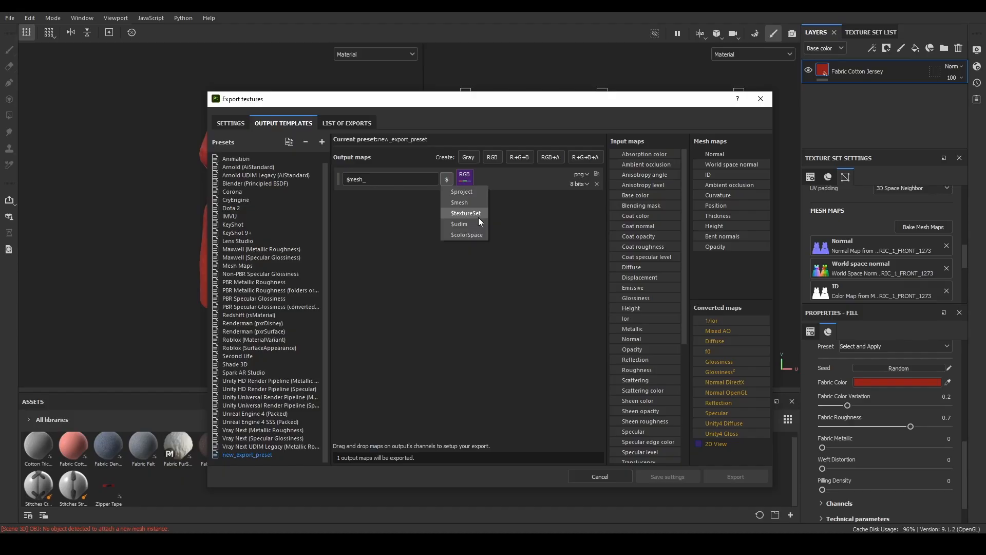
pyautogui.click(478, 213)
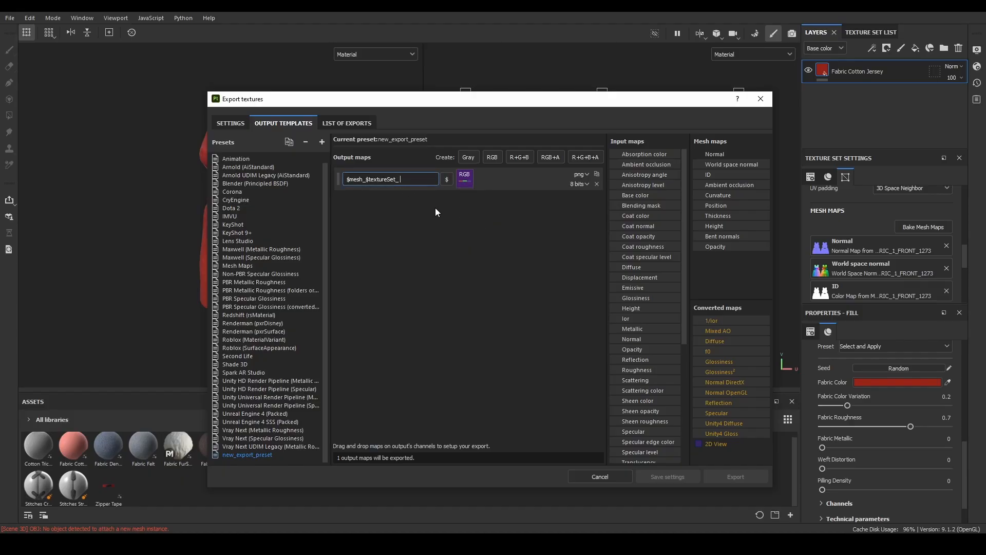
pyautogui.write('_Base')
pyautogui.press('Return')
# Step: Add a second RGB output map to the template and assign the Normal mesh map's RGB channels to it
pyautogui.click(492, 157)
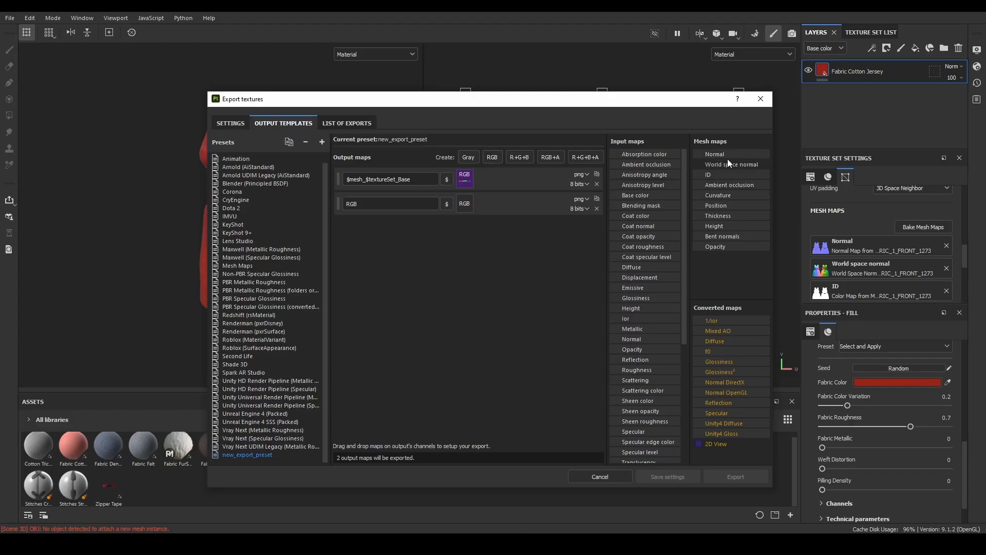
pyautogui.click(465, 204)
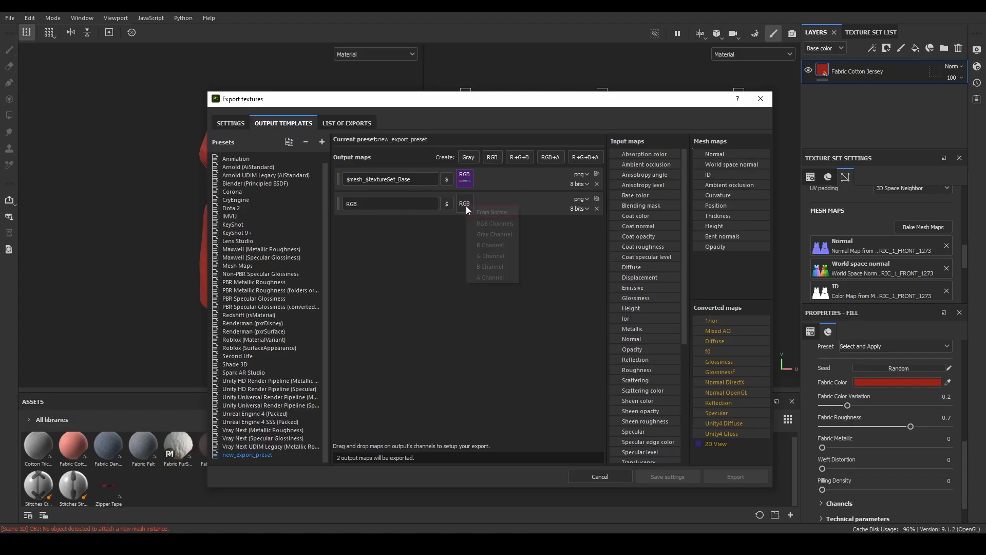
pyautogui.click(504, 224)
# Step: Name the second output map $mesh_$textureSet_Normal, reusing the base map's naming pattern
pyautogui.doubleClick(352, 204)
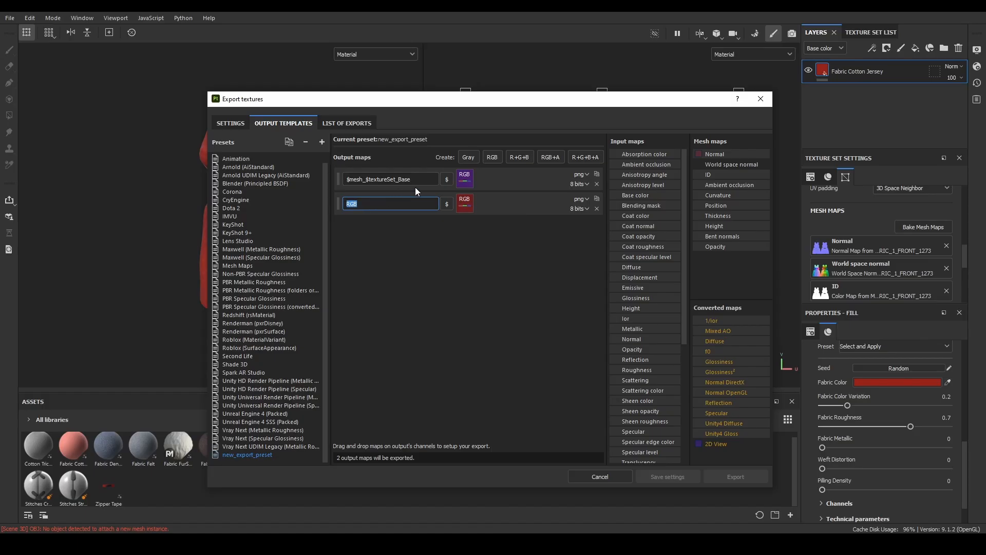
pyautogui.moveTo(412, 179); pyautogui.dragTo(340, 178)
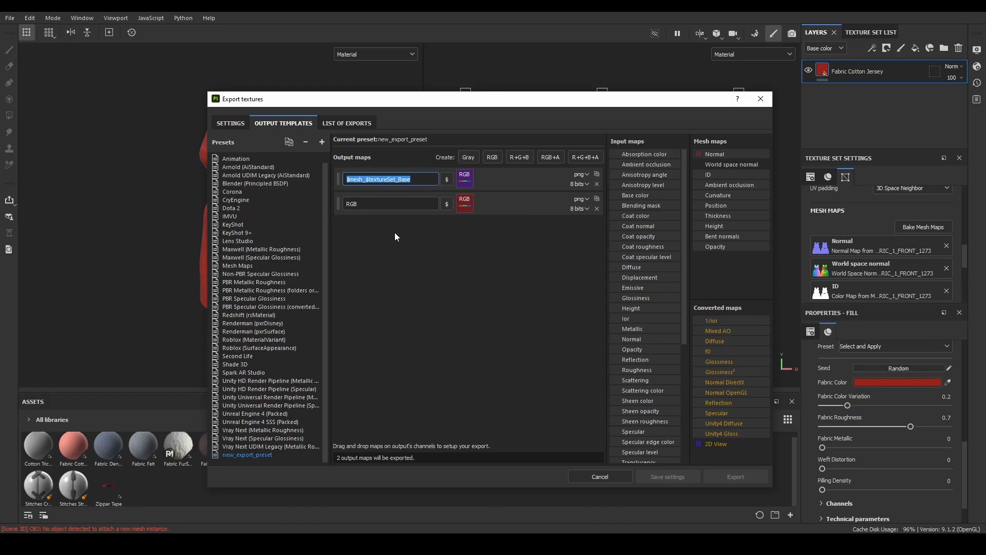
pyautogui.hotkey('ctrl', 'c')
pyautogui.click(384, 204)
pyautogui.doubleClick(353, 204)
pyautogui.hotkey('ctrl', 'v')
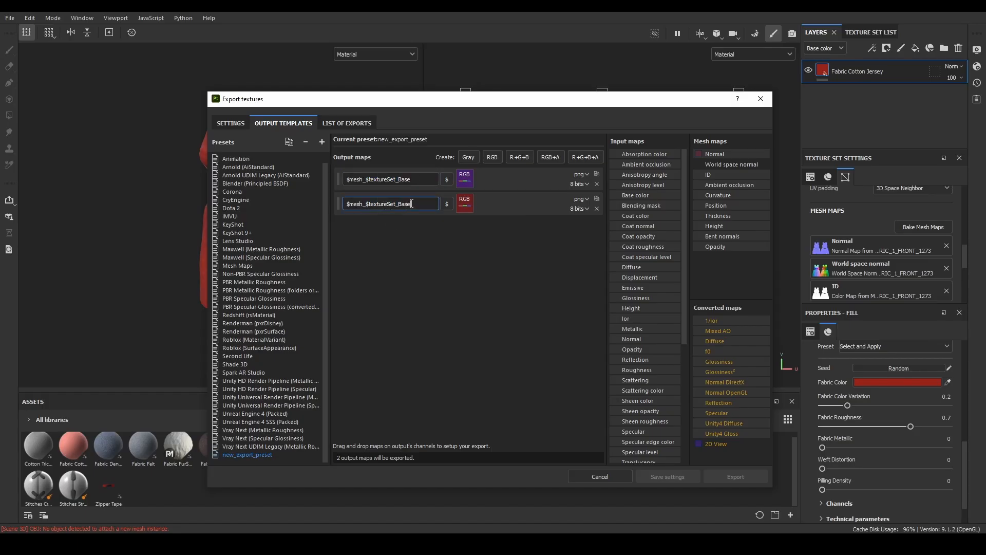
pyautogui.moveTo(399, 204); pyautogui.dragTo(436, 215)
pyautogui.write('NA')
pyautogui.press('BackSpace')
pyautogui.write('ormal')
pyautogui.click(495, 273)
# Step: Rename the new export preset as SL Tutorial
pyautogui.doubleClick(261, 455)
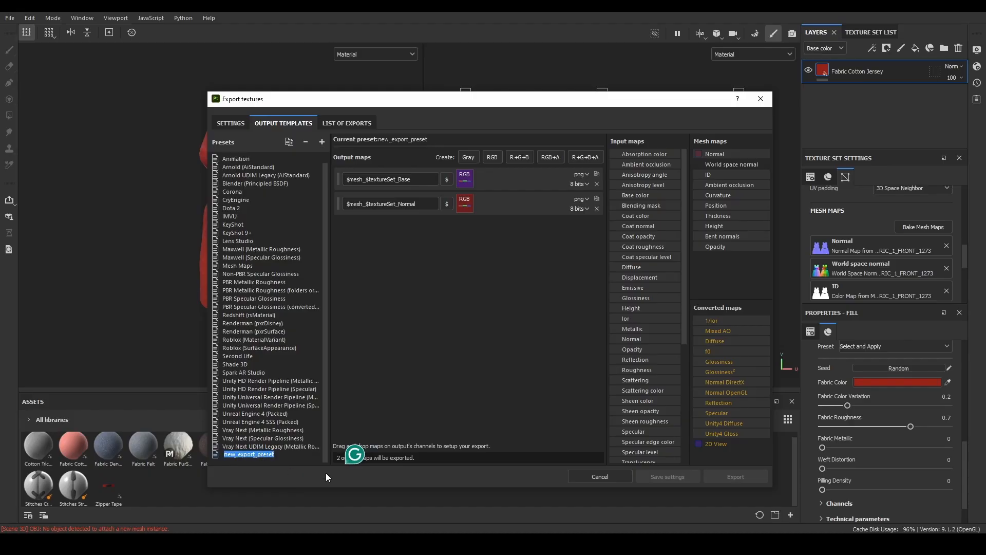
pyautogui.write('S')
pyautogui.press('BackSpace')
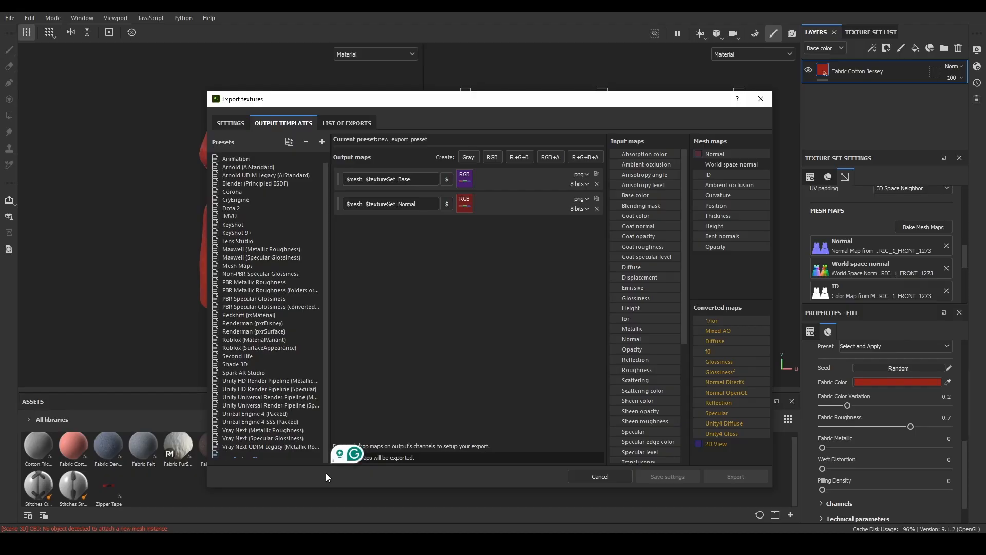
pyautogui.write('SL Tutorial')
pyautogui.press('Return')
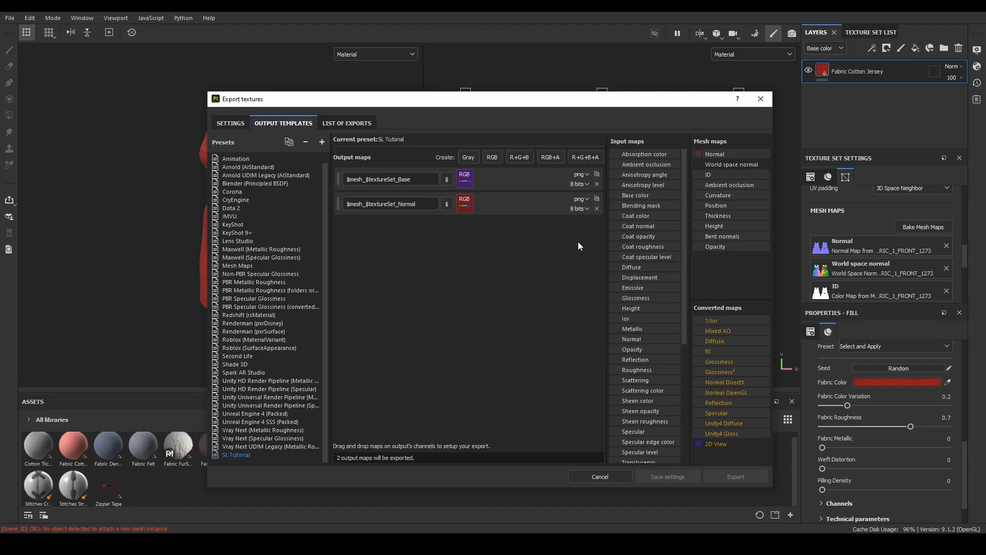
pyautogui.click(575, 187)
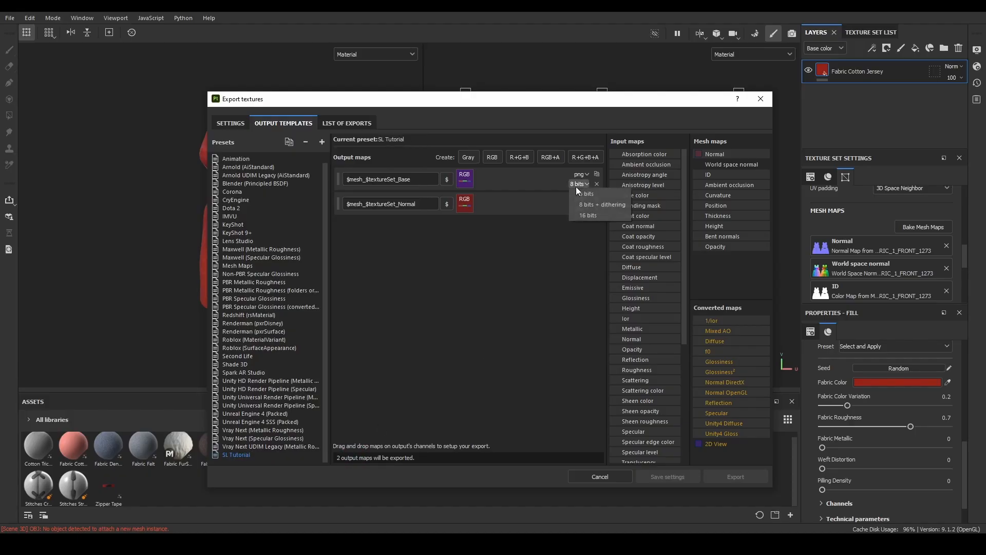
pyautogui.click(576, 188)
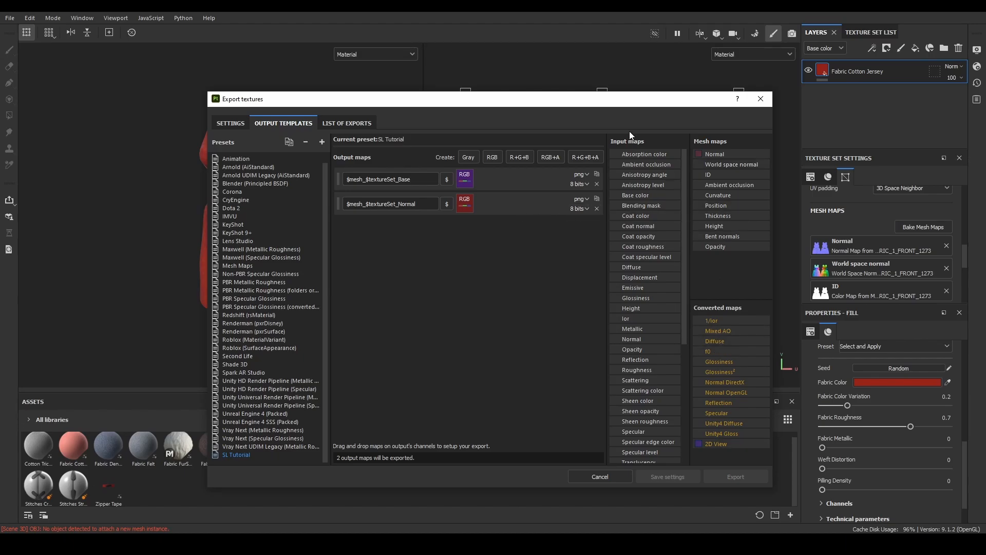
# Step: Add a third RGB output map and name it $mesh_$textureSet_Gloss, based on the normal map's name
pyautogui.click(490, 158)
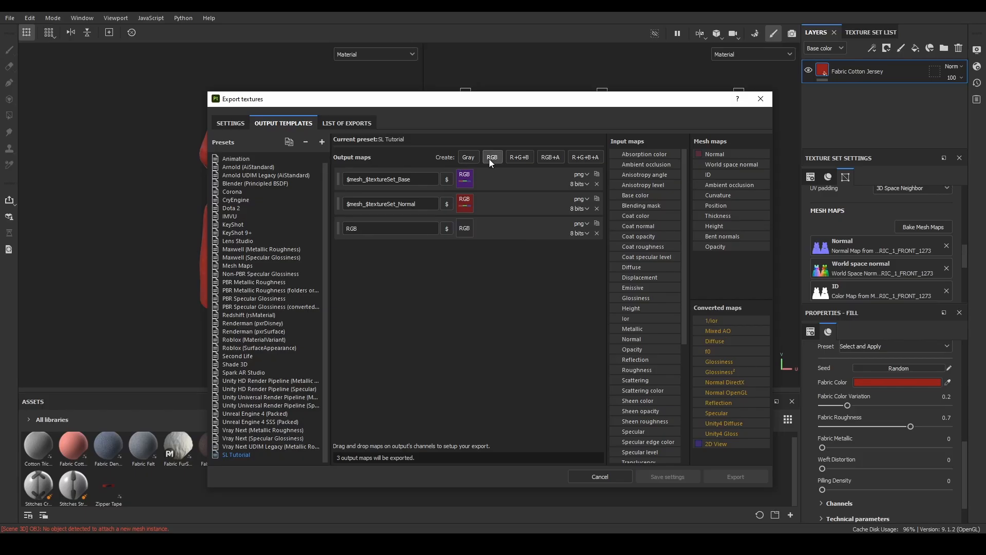
pyautogui.tripleClick(377, 205)
pyautogui.hotkey('ctrl', 'c')
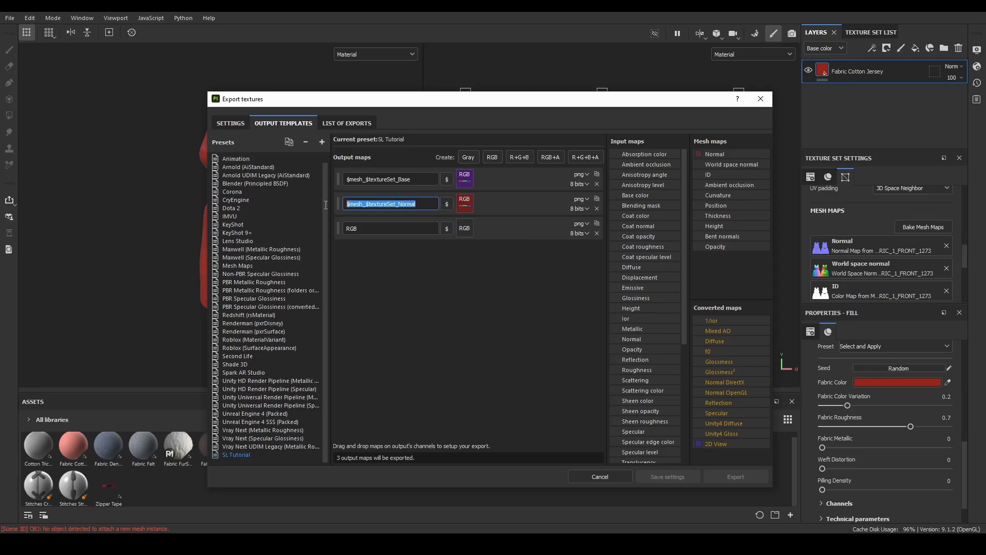
pyautogui.click(381, 233)
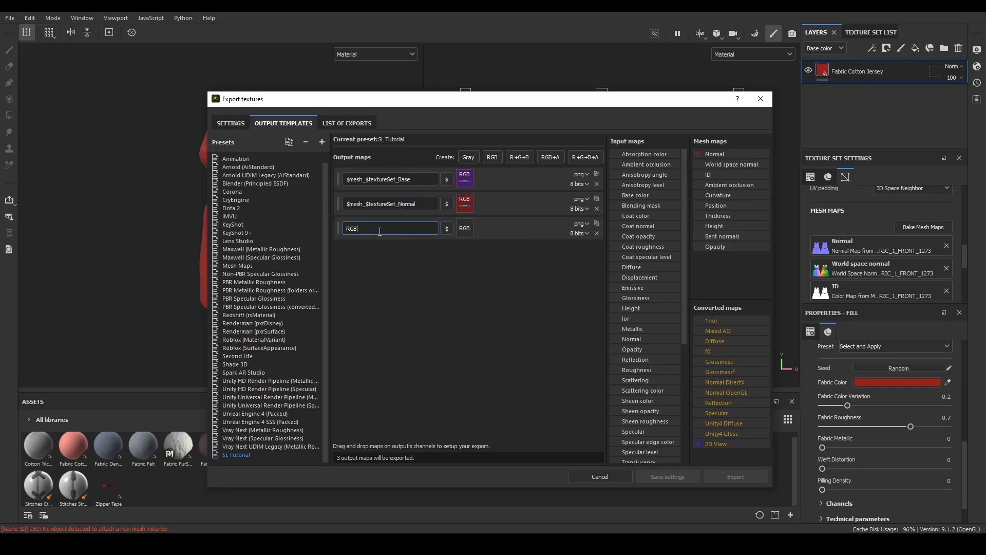
pyautogui.doubleClick(380, 231)
pyautogui.hotkey('ctrl', 'v')
pyautogui.moveTo(399, 230); pyautogui.dragTo(416, 231)
pyautogui.write('Gloss')
pyautogui.click(502, 329)
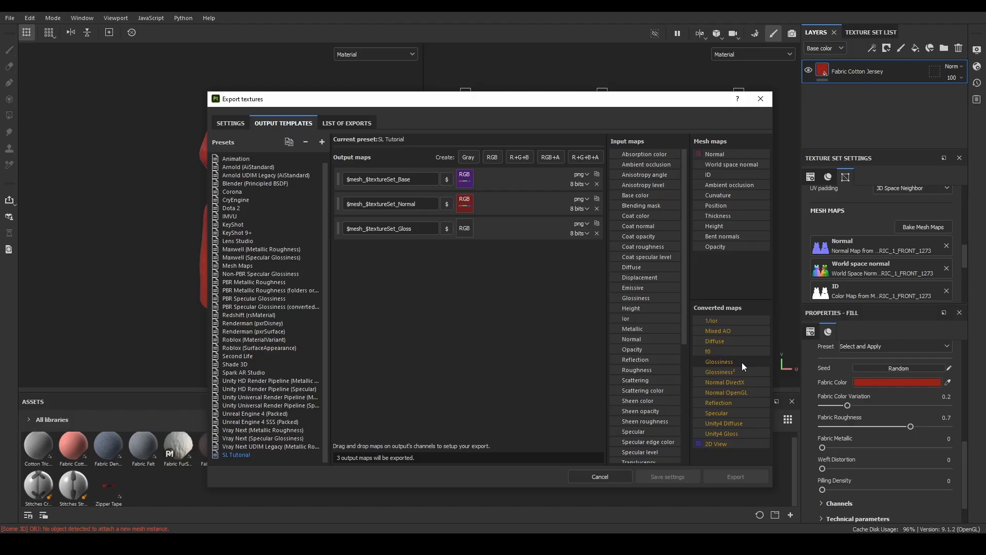
# Step: Try the gray channels of the converted and input Glossiness maps as the source of the Gloss output map
pyautogui.moveTo(742, 362); pyautogui.dragTo(466, 224)
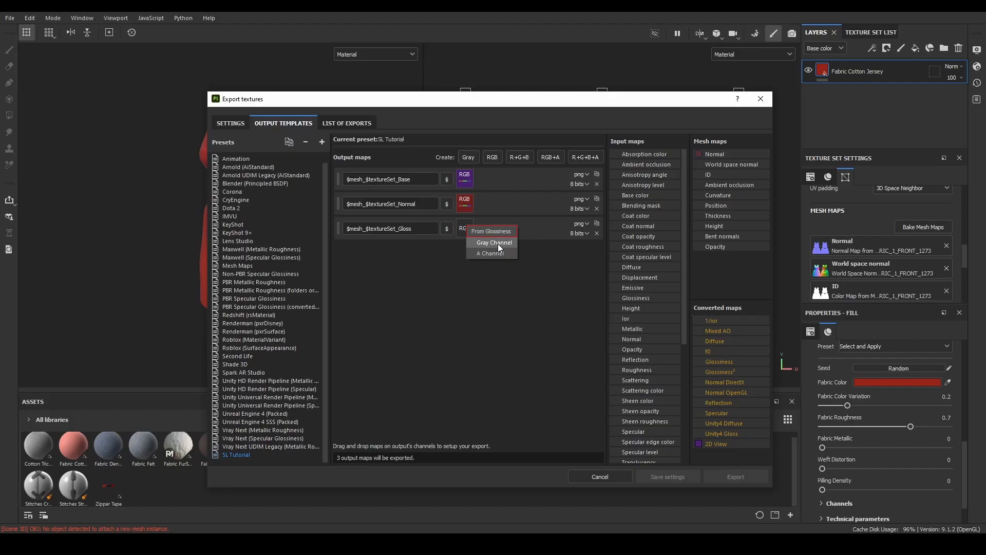
pyautogui.click(497, 243)
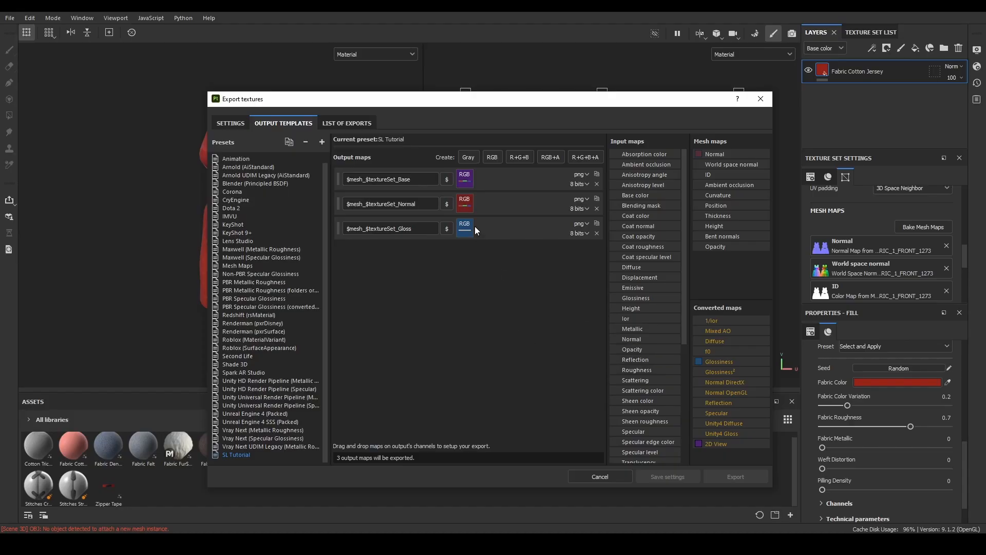
pyautogui.moveTo(650, 298); pyautogui.dragTo(467, 232)
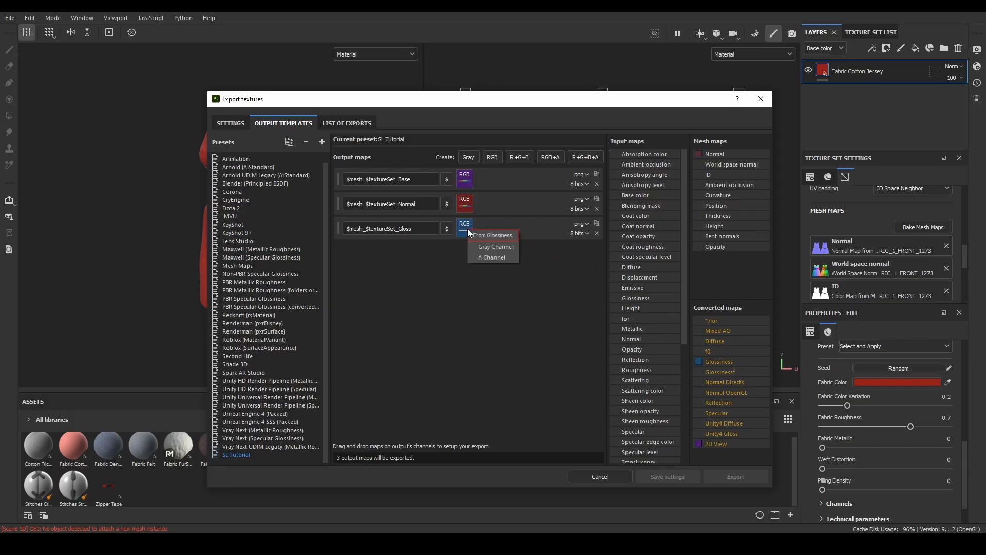
pyautogui.click(498, 250)
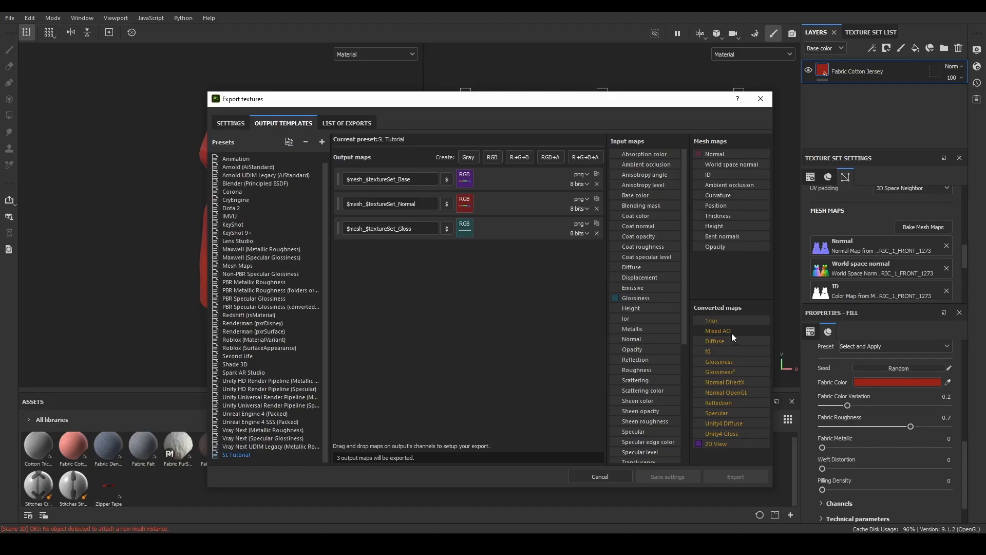
pyautogui.moveTo(731, 360); pyautogui.dragTo(465, 227)
pyautogui.click(501, 246)
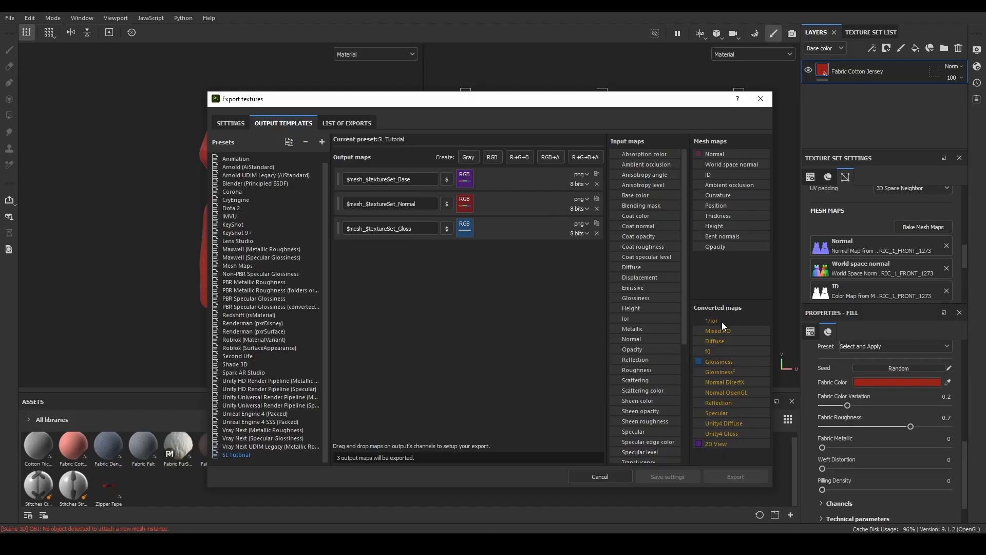
# Step: Assign the gray channel of the Glossiness input map to the Gloss output map
pyautogui.scroll(-6, 621, 424)
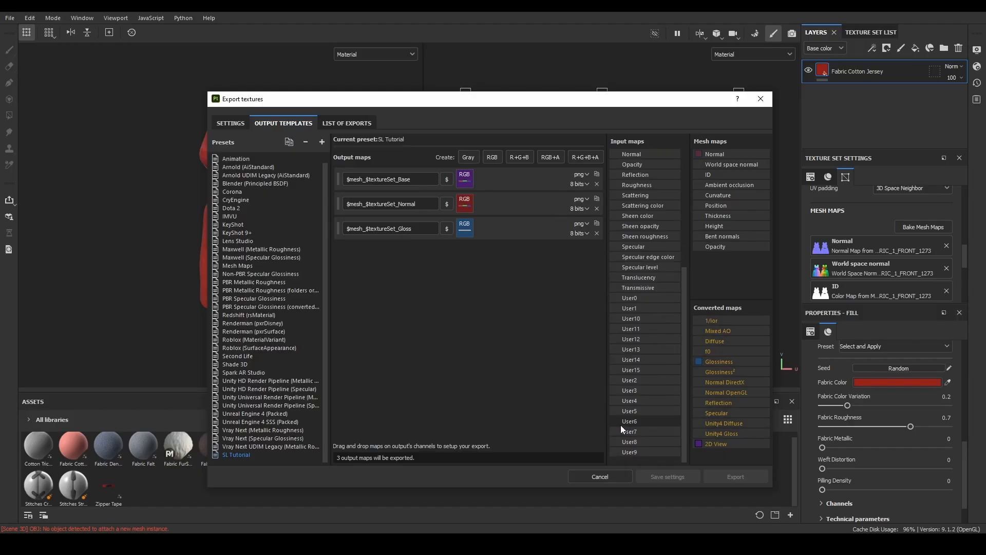
pyautogui.scroll(2, 626, 422)
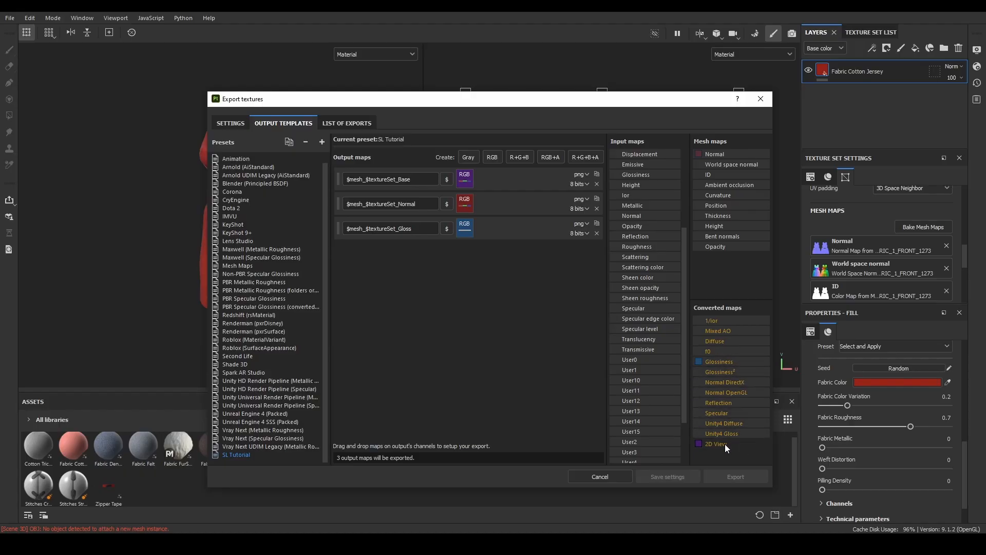
pyautogui.scroll(-2, 652, 442)
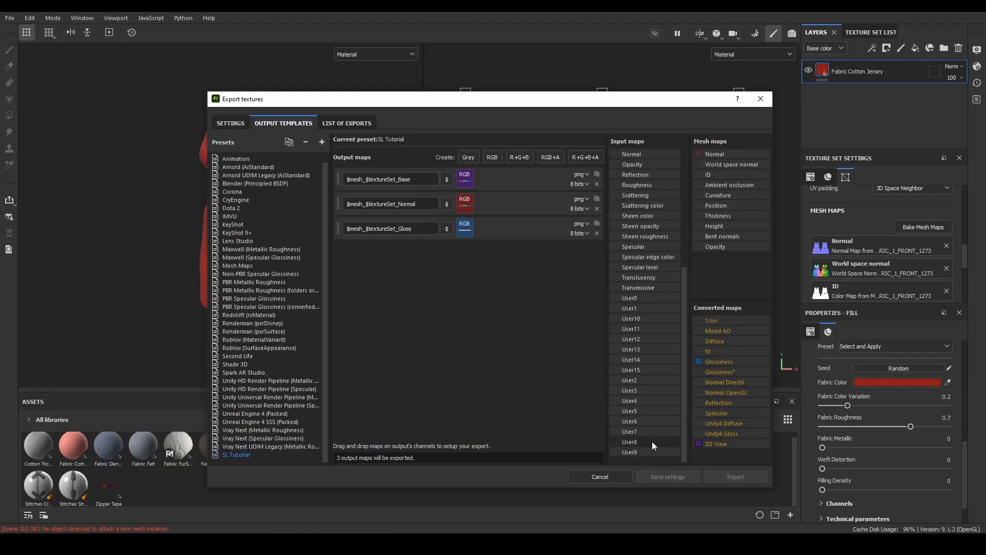
pyautogui.scroll(3, 651, 442)
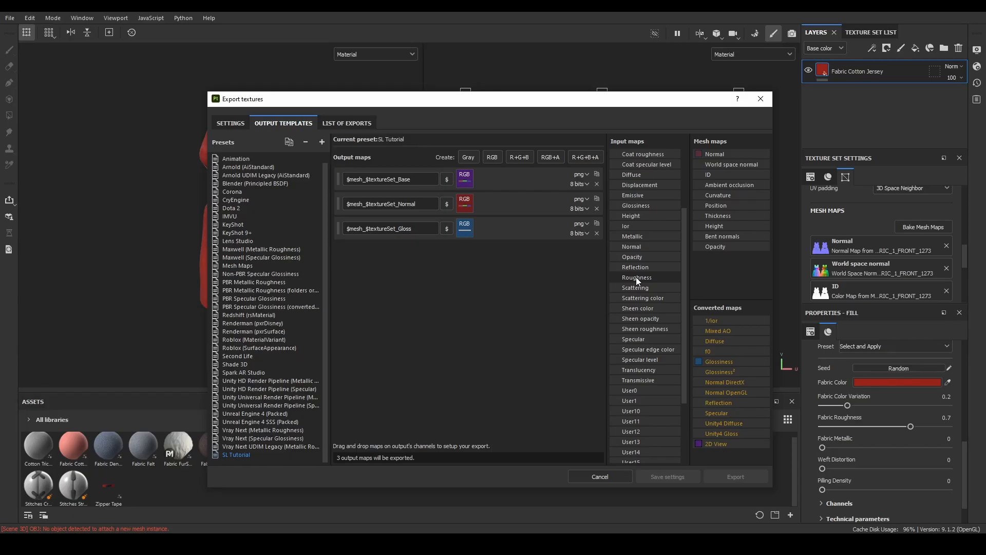
pyautogui.scroll(1, 636, 277)
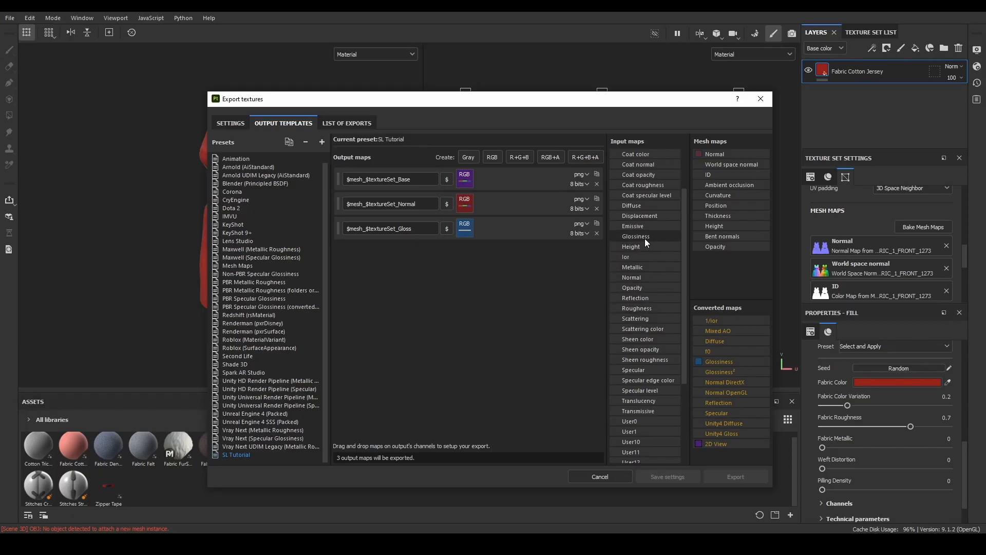
pyautogui.moveTo(653, 237); pyautogui.dragTo(464, 226)
pyautogui.click(495, 242)
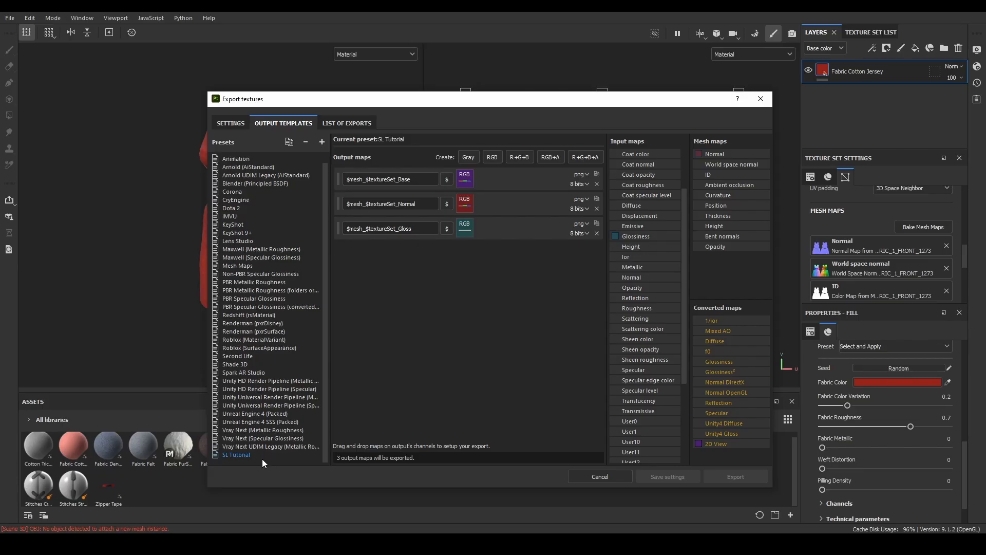
# Step: Set the output template in the global export settings to SL Tutorial
pyautogui.click(234, 124)
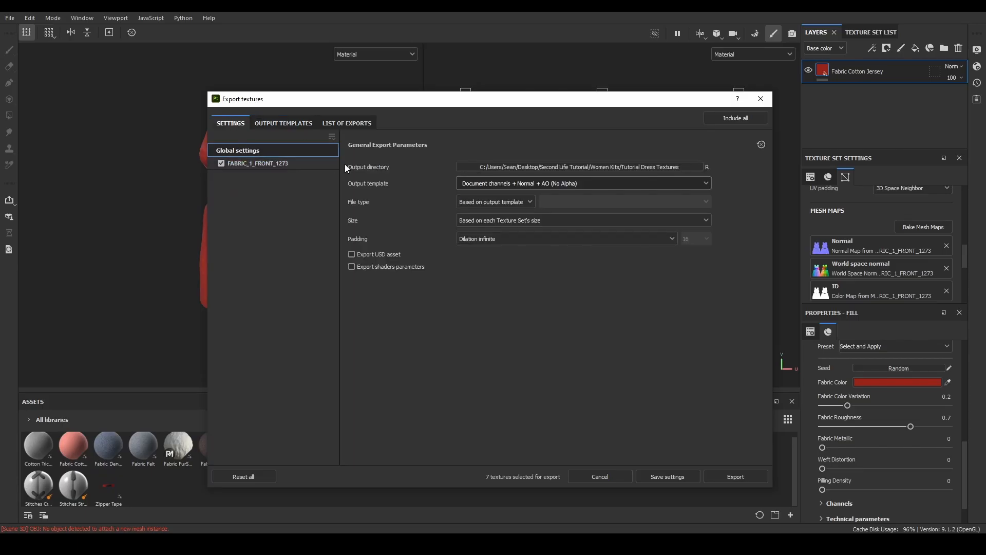
pyautogui.click(551, 184)
pyautogui.scroll(-8, 550, 239)
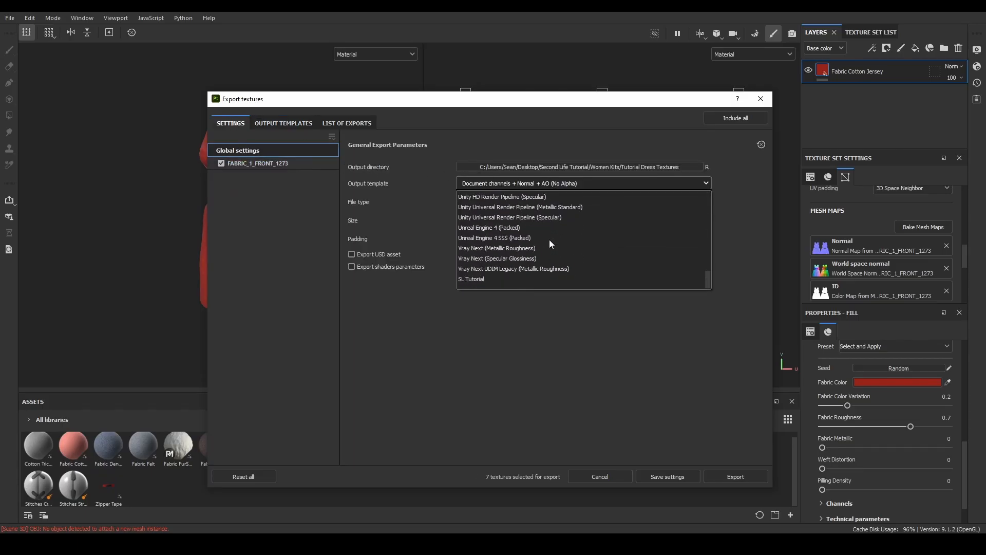
pyautogui.click(488, 280)
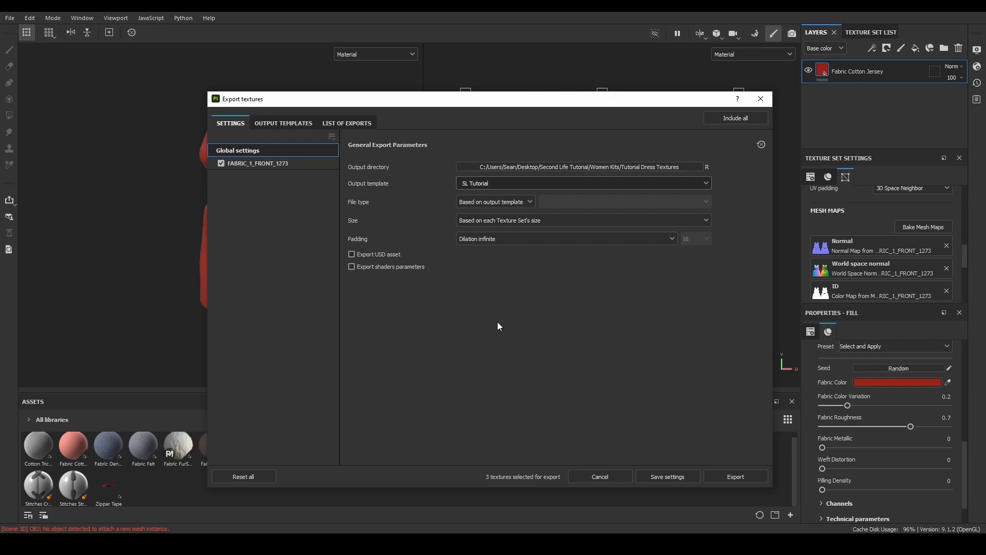
# Step: Review the output maps and export parameters of the FABRIC_1_FRONT_1273 texture set and the global padding options
pyautogui.click(266, 164)
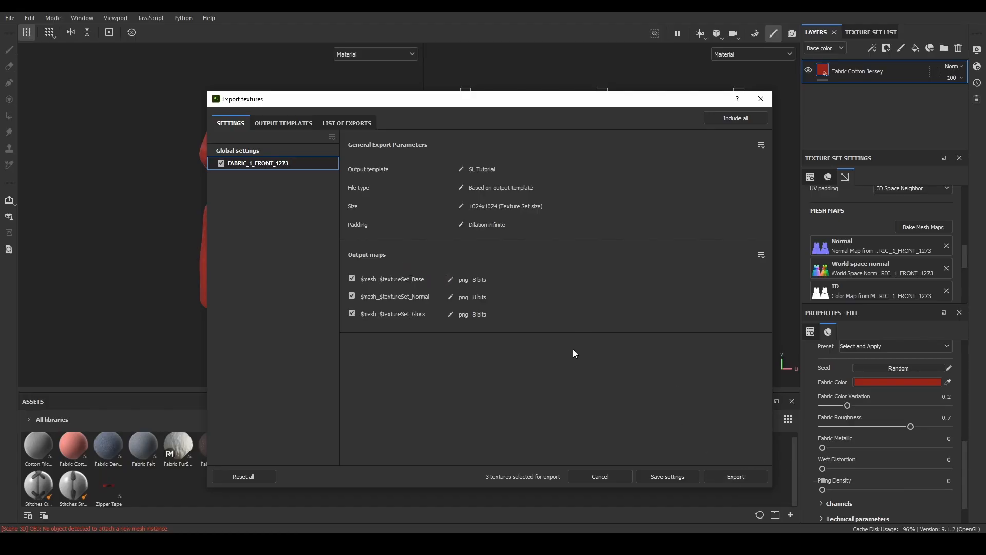
pyautogui.click(304, 152)
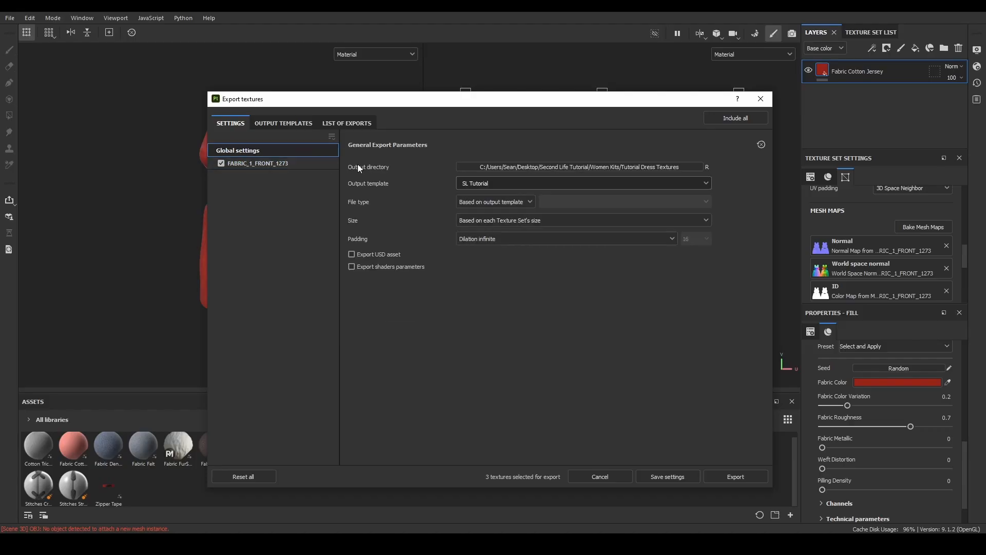
pyautogui.click(523, 238)
pyautogui.click(524, 239)
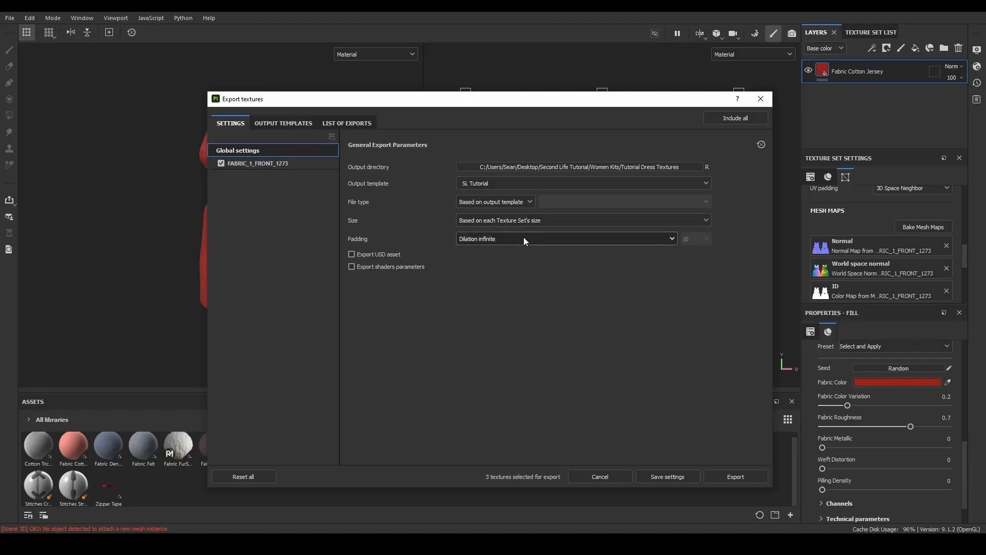
# Step: Try Dilation + default background color as the global export padding and return the padding to Dilation infinite
pyautogui.click(657, 237)
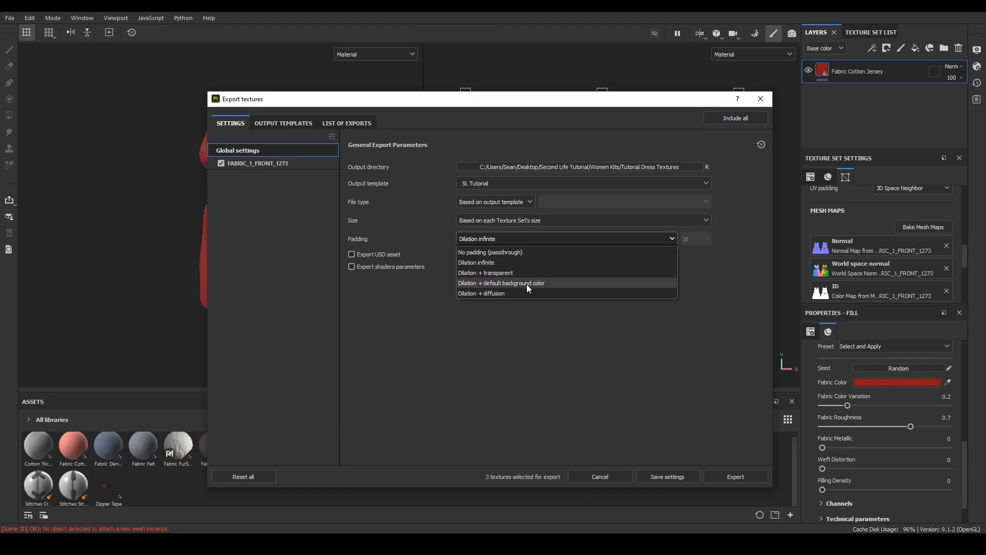
pyautogui.click(506, 282)
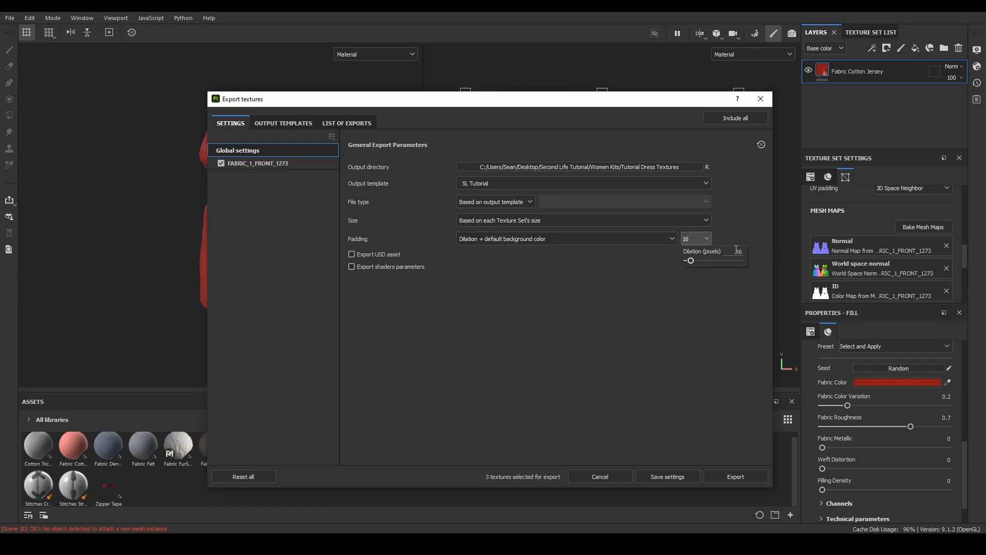
pyautogui.click(599, 242)
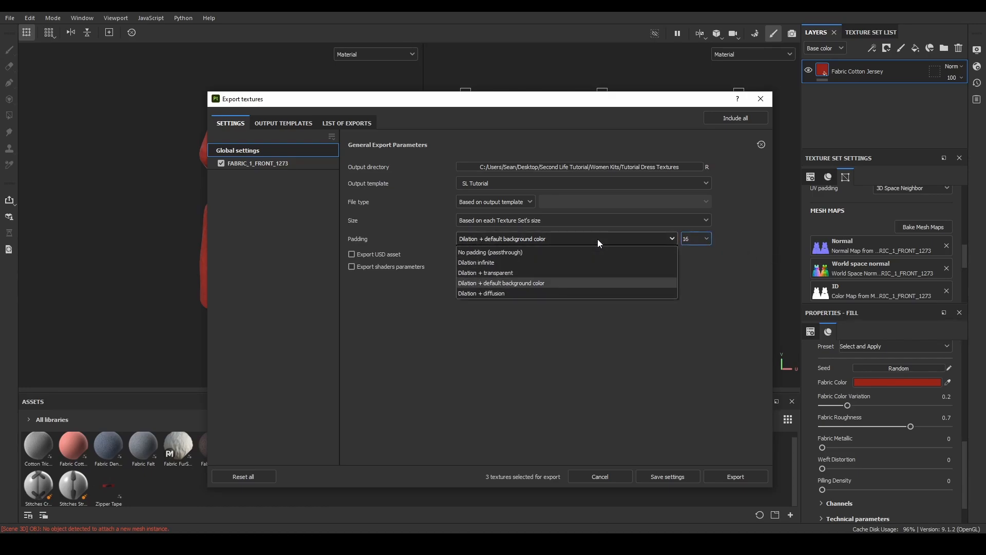
pyautogui.click(578, 262)
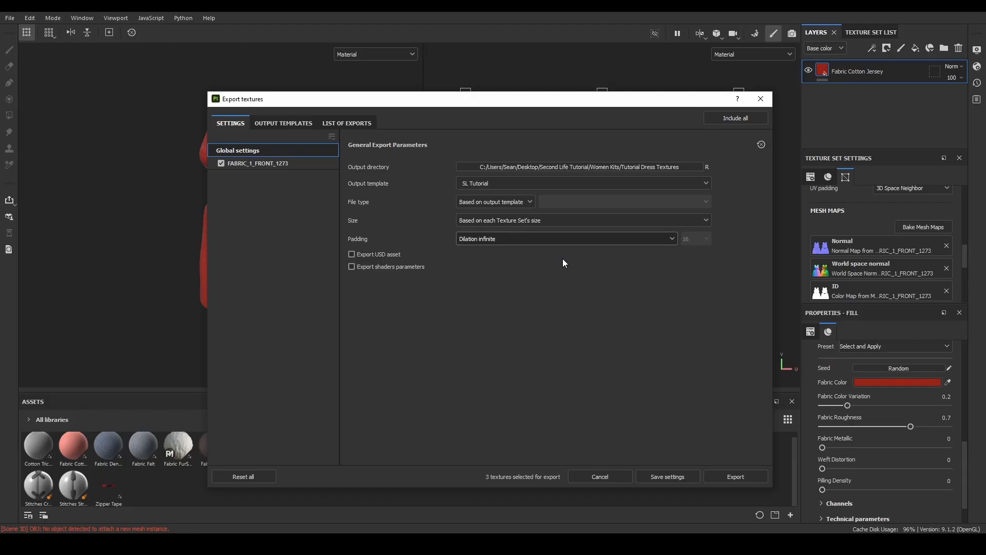
pyautogui.click(579, 240)
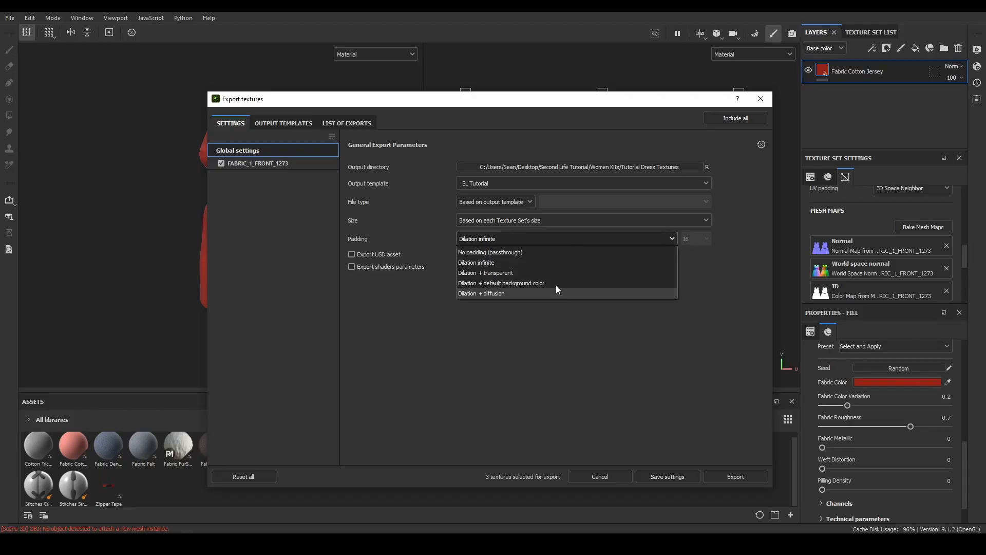
pyautogui.click(557, 282)
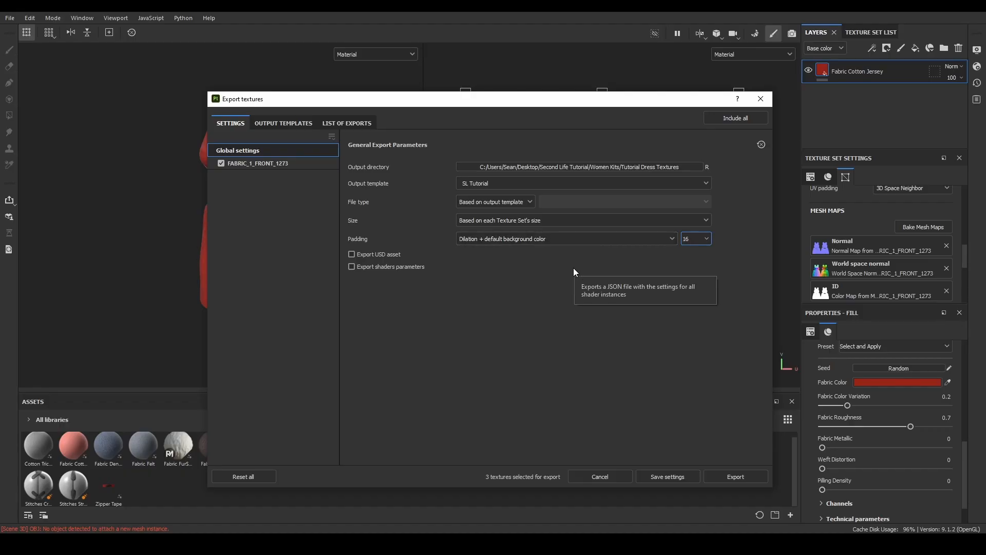
pyautogui.click(565, 238)
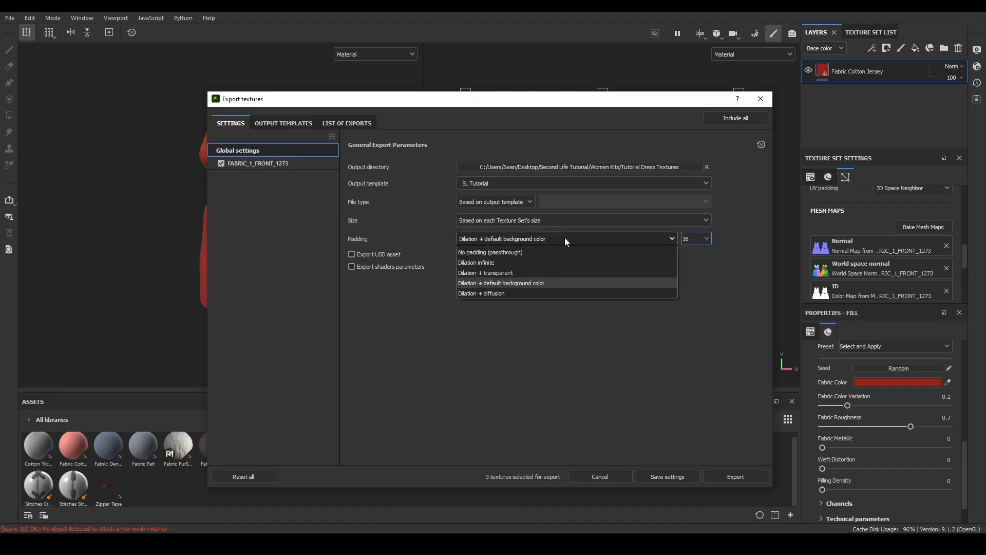
pyautogui.click(513, 262)
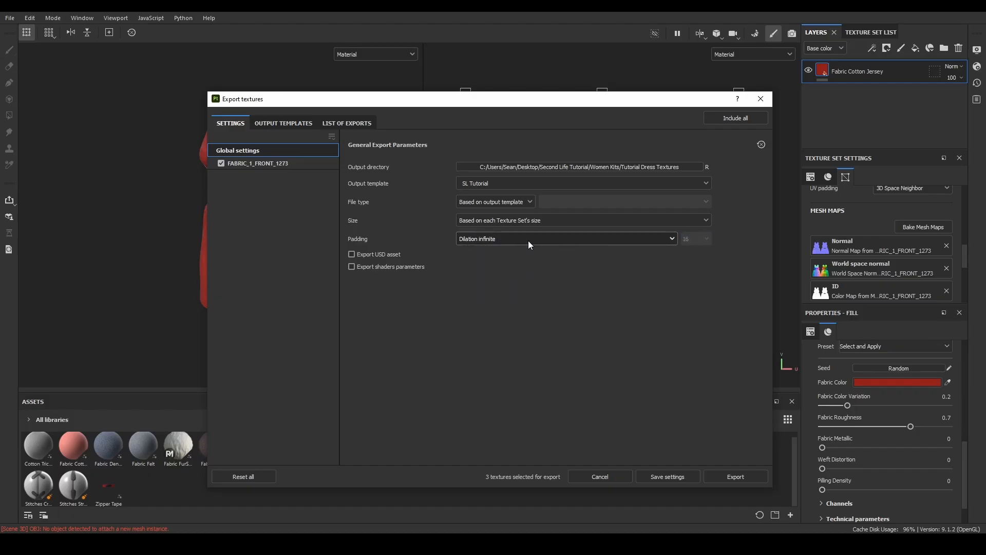
# Step: Export the Base, Normal and Gloss maps of the FABRIC_1_FRONT_1273 texture set and close the export window
pyautogui.click(280, 169)
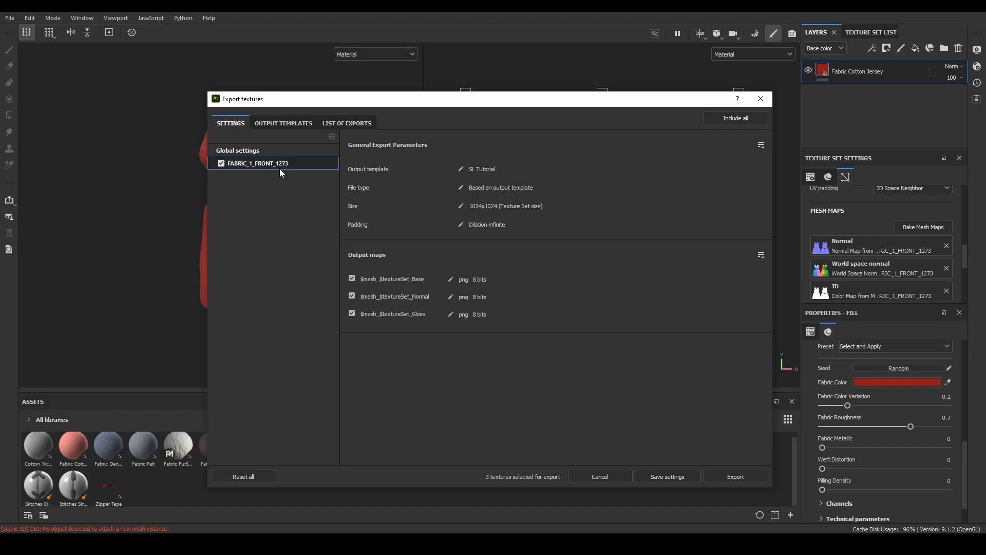
pyautogui.click(742, 476)
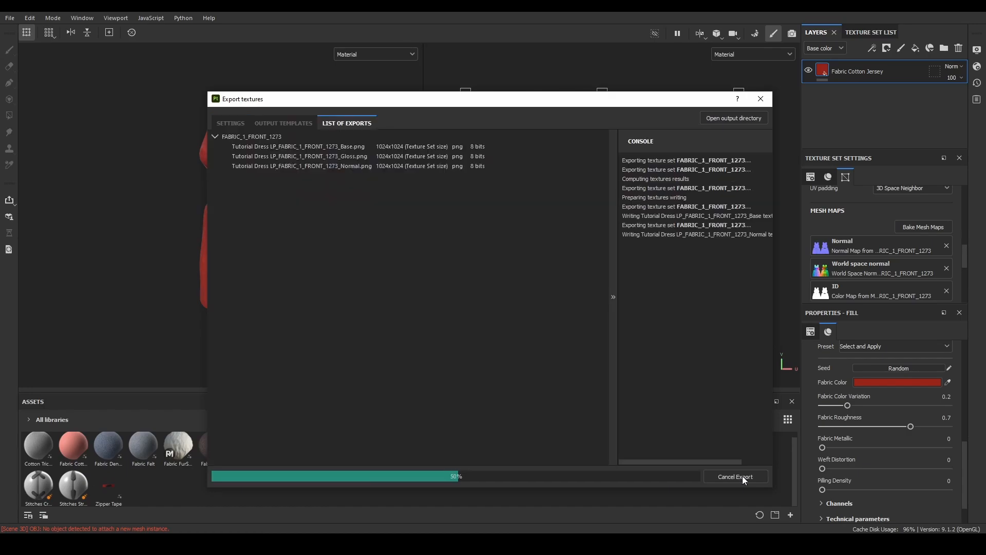
pyautogui.click(762, 98)
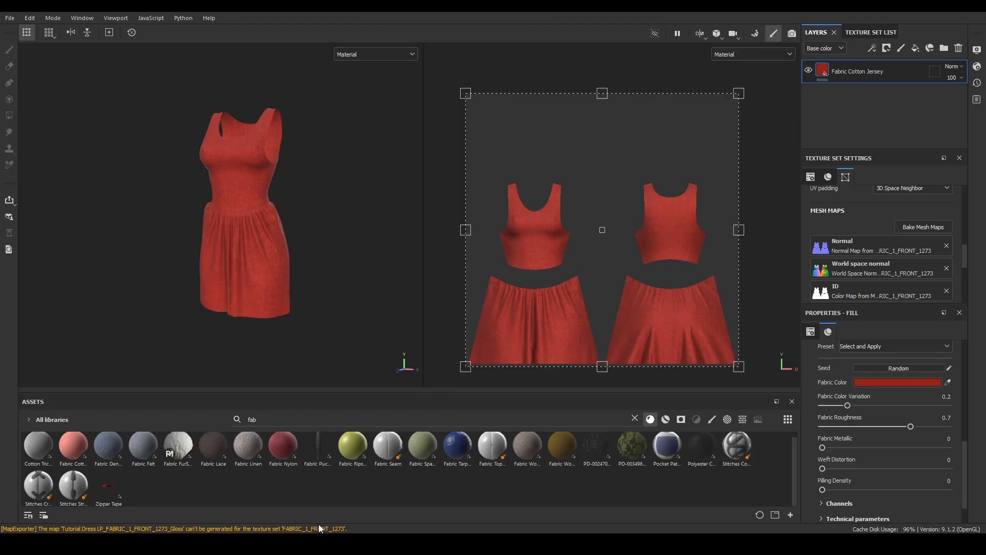
# Step: Reopen the texture export and assign the gray channel of the converted Glossiness map to the Gloss output of the SL Tutorial template
pyautogui.click(31, 17)
pyautogui.click(10, 18)
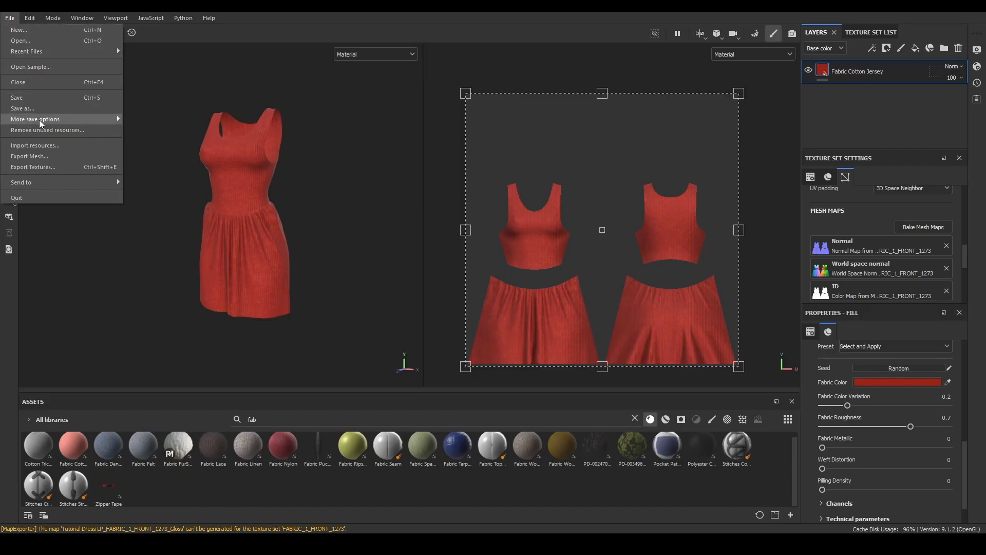
pyautogui.click(58, 163)
pyautogui.click(308, 100)
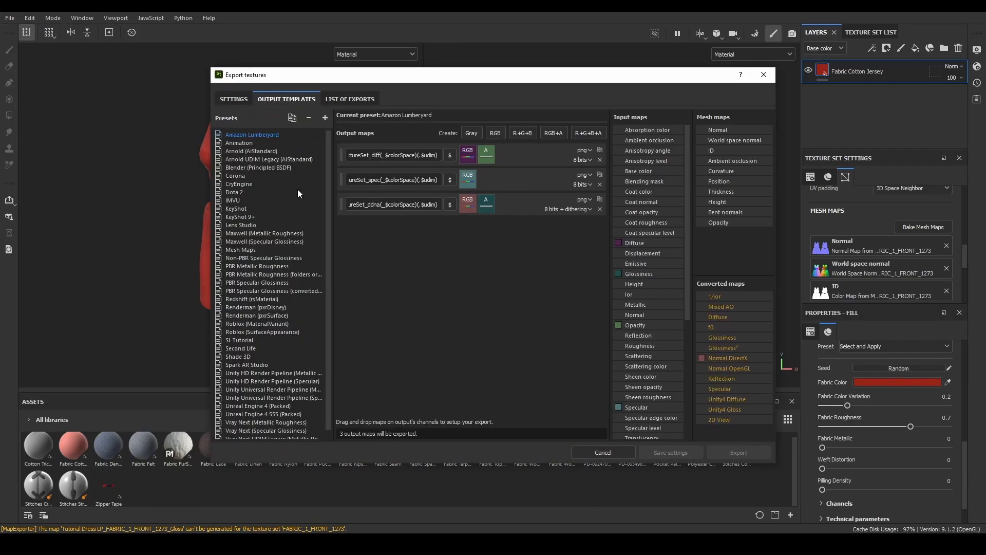
pyautogui.scroll(-1, 298, 414)
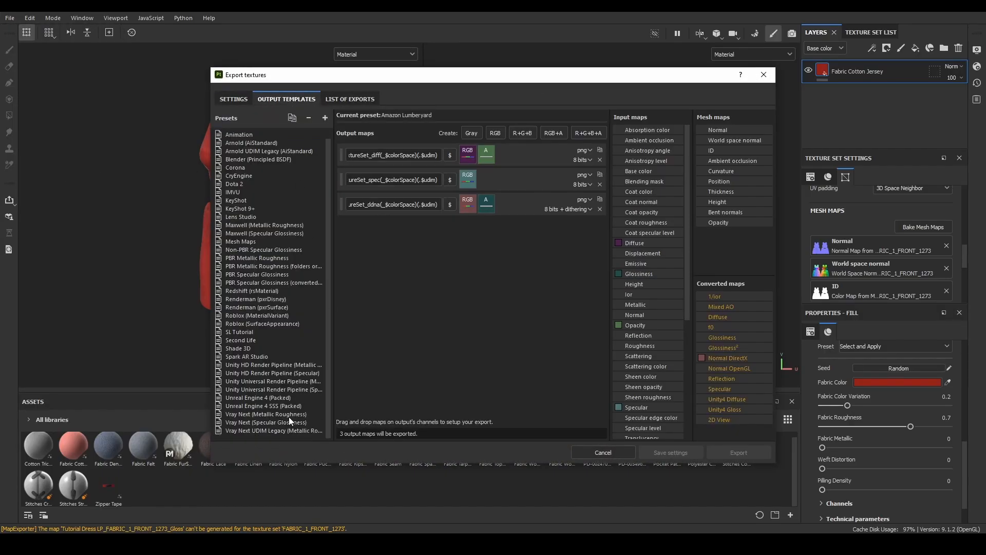
pyautogui.click(246, 332)
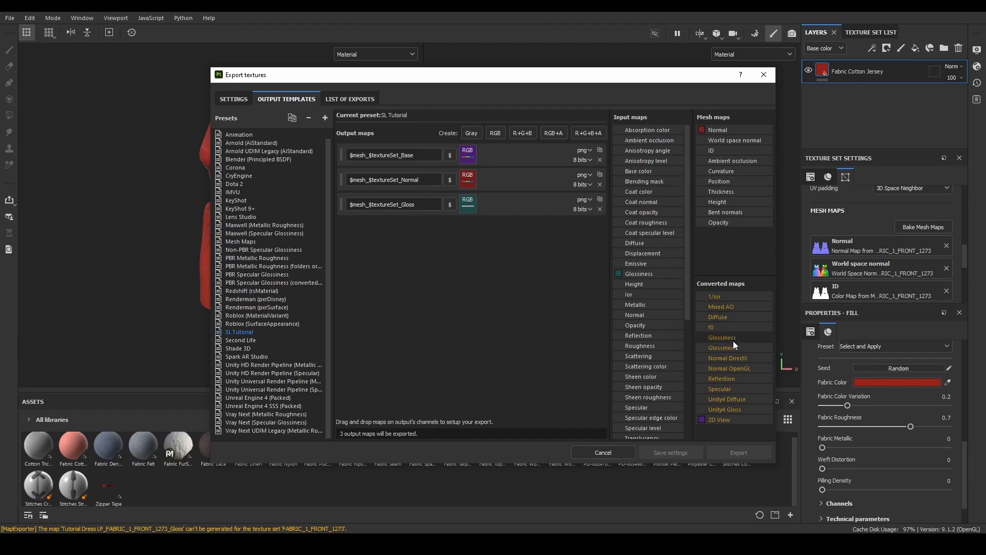
pyautogui.moveTo(730, 339); pyautogui.dragTo(469, 205)
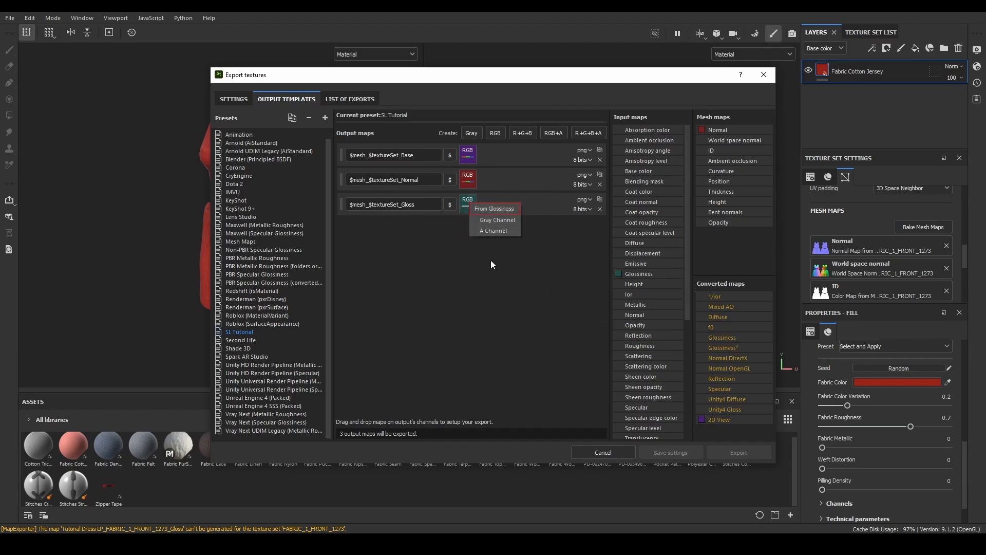
pyautogui.click(511, 217)
# Step: Export the FABRIC_1_FRONT_1273 texture set again with the SL Tutorial template and close the export window
pyautogui.click(246, 99)
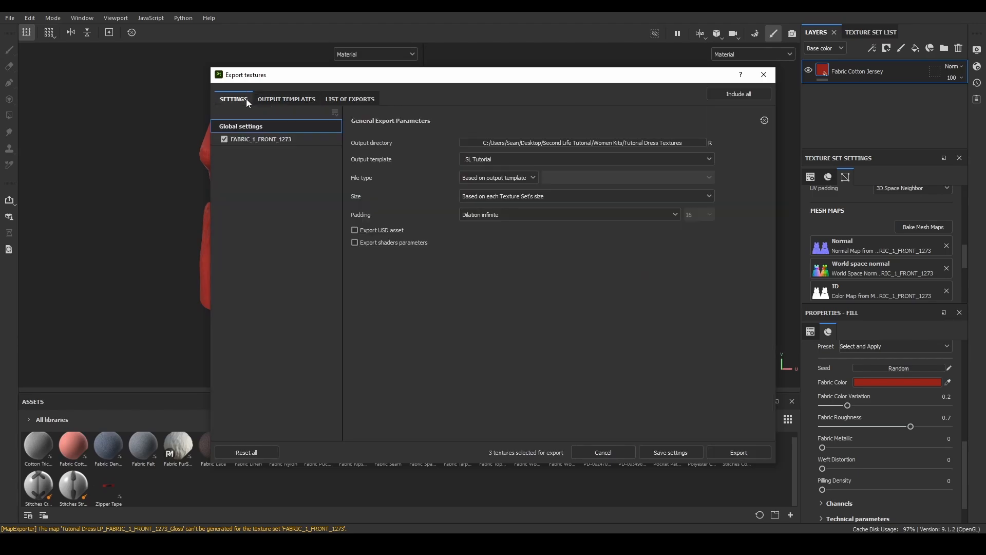
pyautogui.click(298, 144)
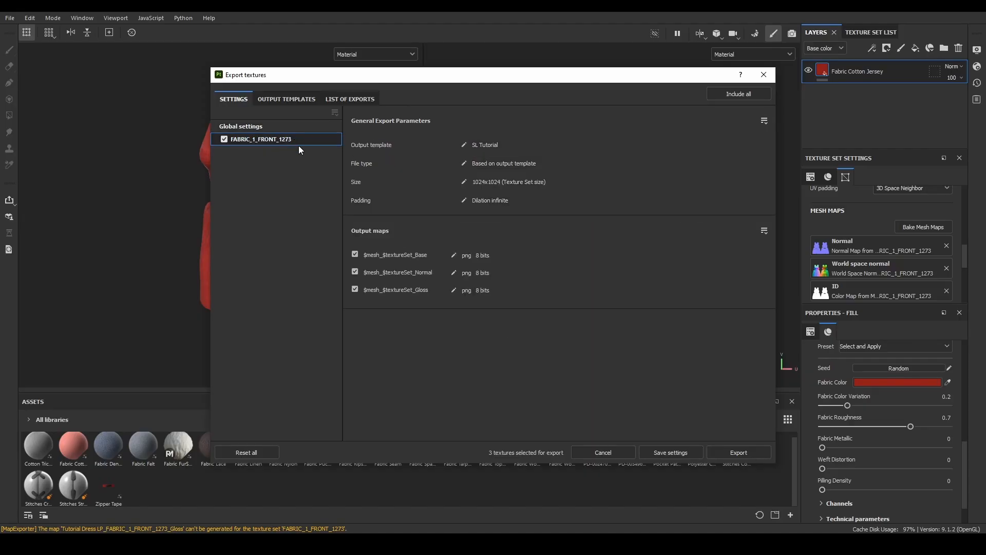
pyautogui.click(740, 449)
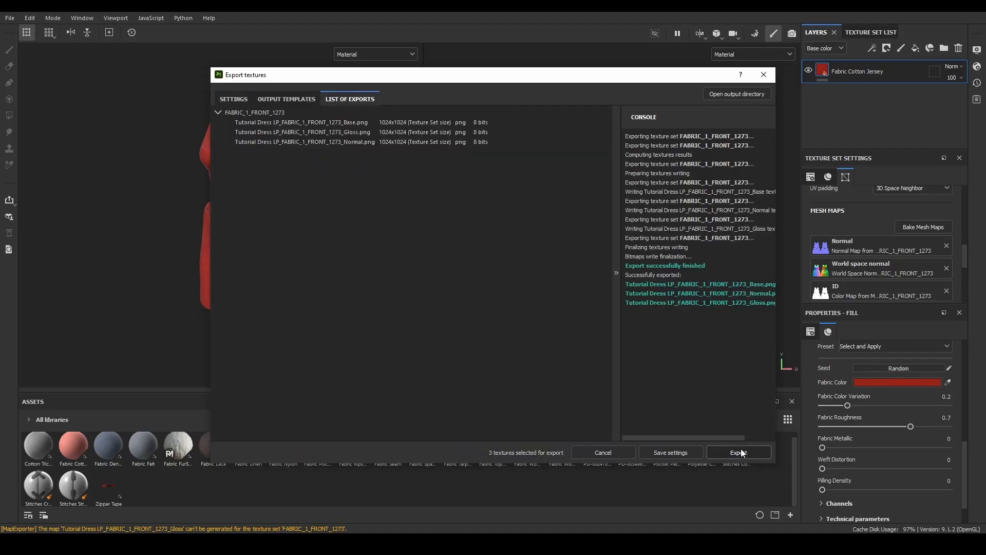
pyautogui.click(764, 75)
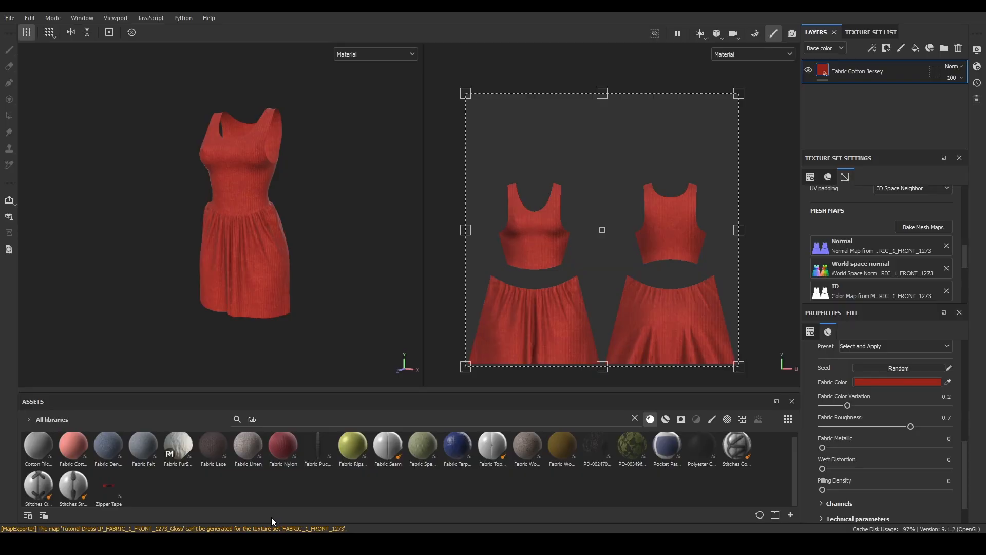
# Step: Inspect the exported Gloss, Normal and Base images in the Tutorial Dress Textures folder and close the image viewer
pyautogui.hotkey('alt', 'Tab')
pyautogui.doubleClick(231, 183)
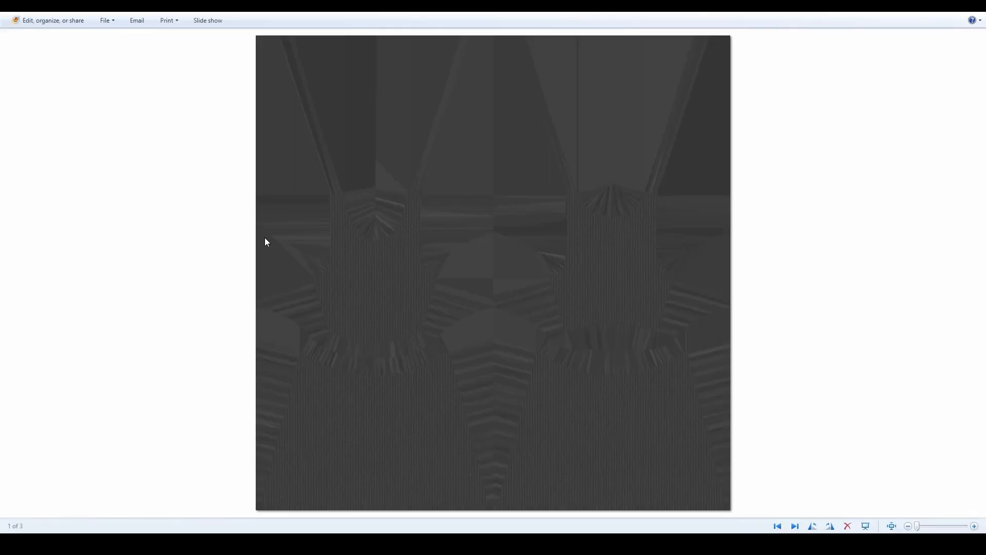
pyautogui.press('Right')
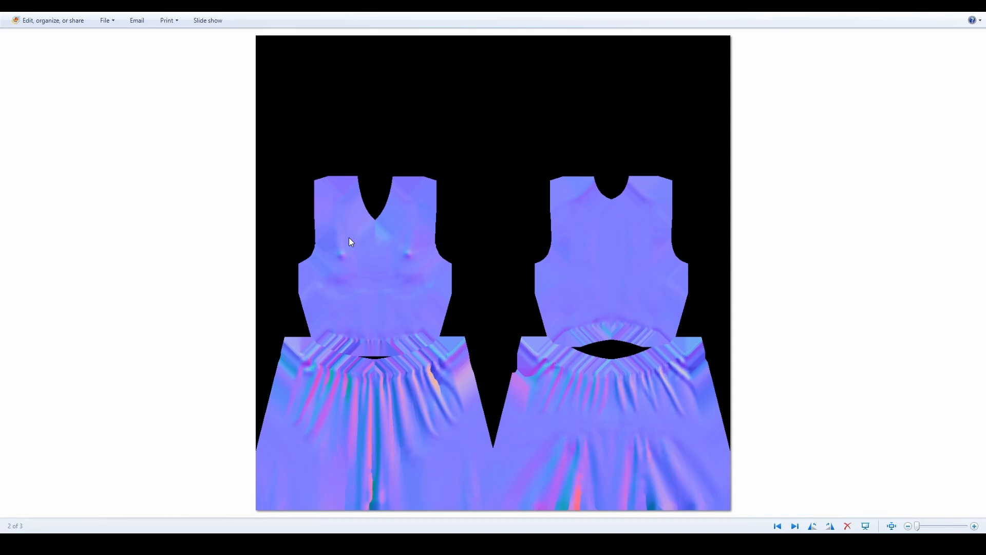
pyautogui.press('Right')
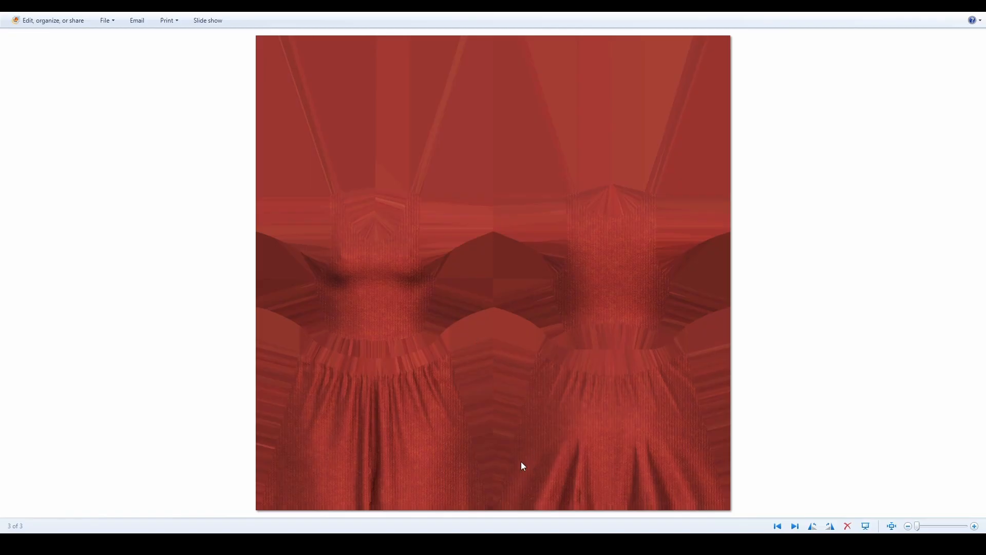
pyautogui.click(973, 7)
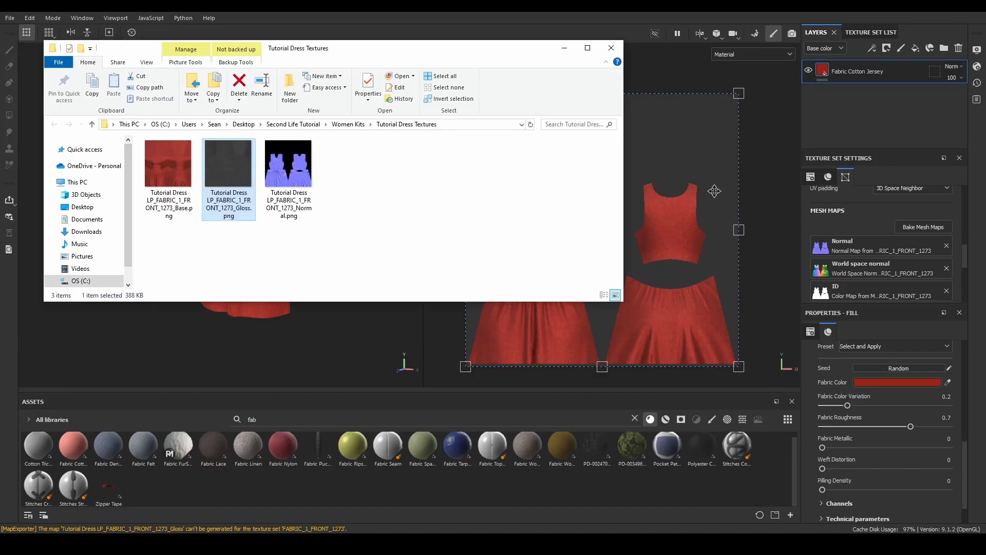
pyautogui.click(377, 312)
pyautogui.moveTo(361, 314)
pyautogui.keyDown('alt'); pyautogui.mouseDown()
pyautogui.moveTo(331, 308)
pyautogui.moveTo(354, 320)
pyautogui.mouseUp(); pyautogui.keyUp('alt')
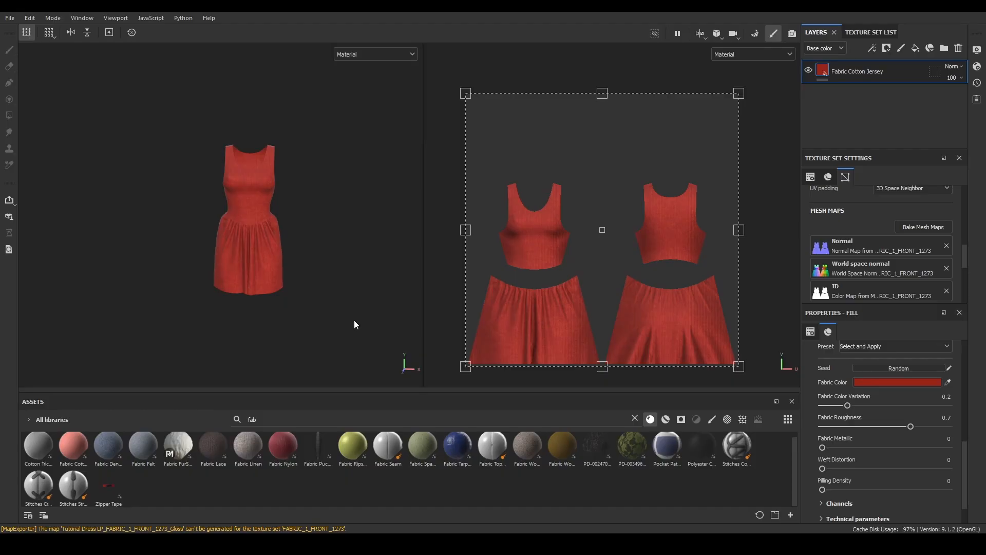
pyautogui.scroll(2, 355, 321)
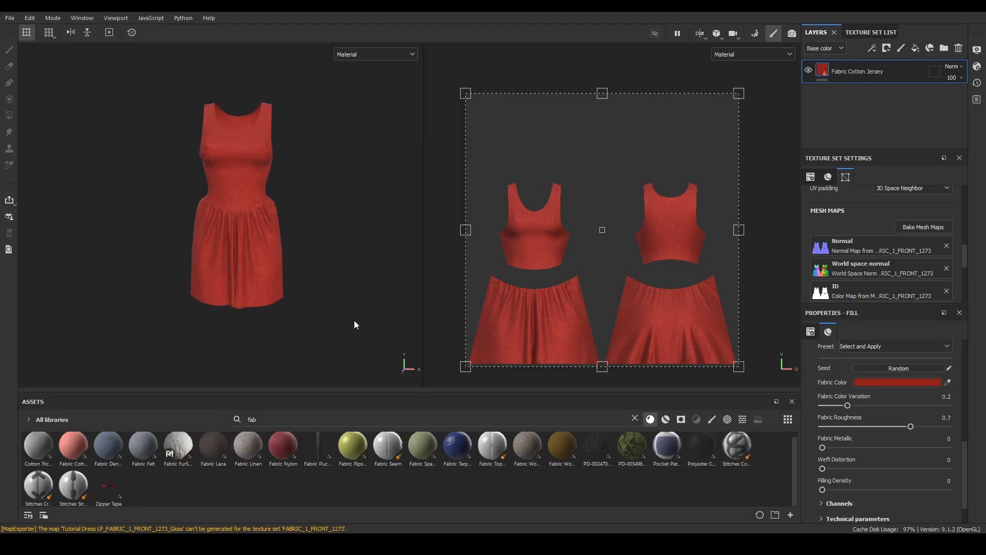
pyautogui.scroll(-2, 355, 321)
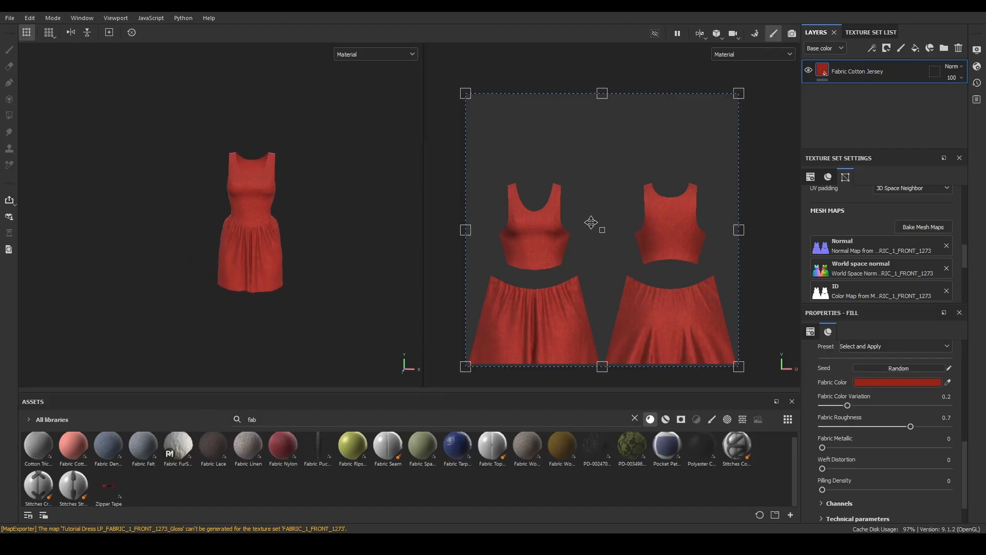
pyautogui.scroll(-3, 591, 221)
pyautogui.scroll(2, 209, 308)
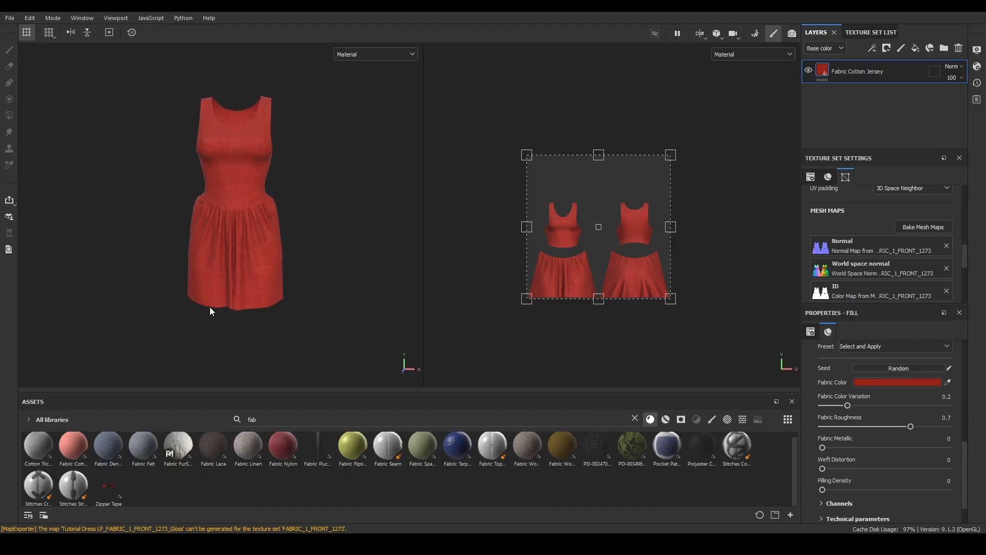
pyautogui.scroll(-3, 210, 310)
pyautogui.scroll(2, 210, 311)
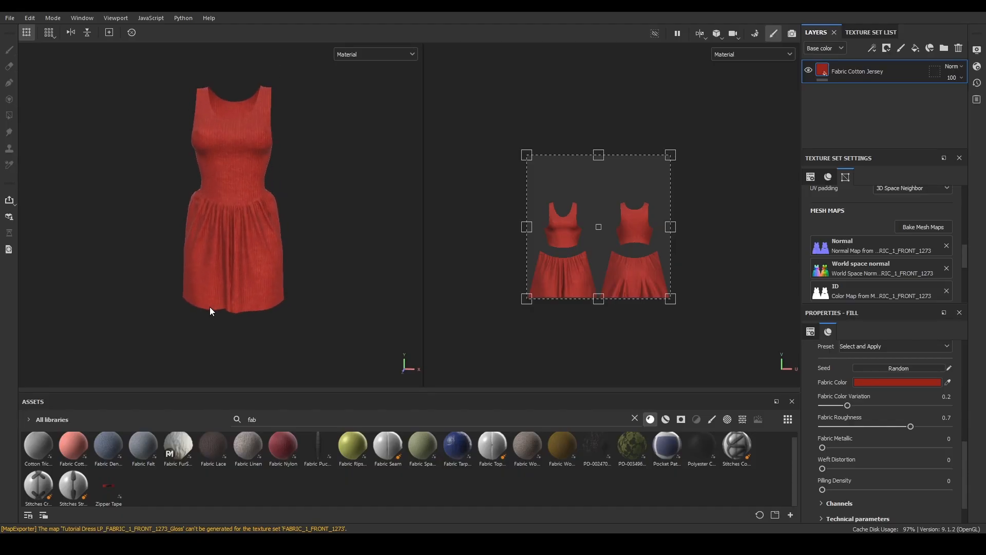
pyautogui.scroll(-1, 209, 311)
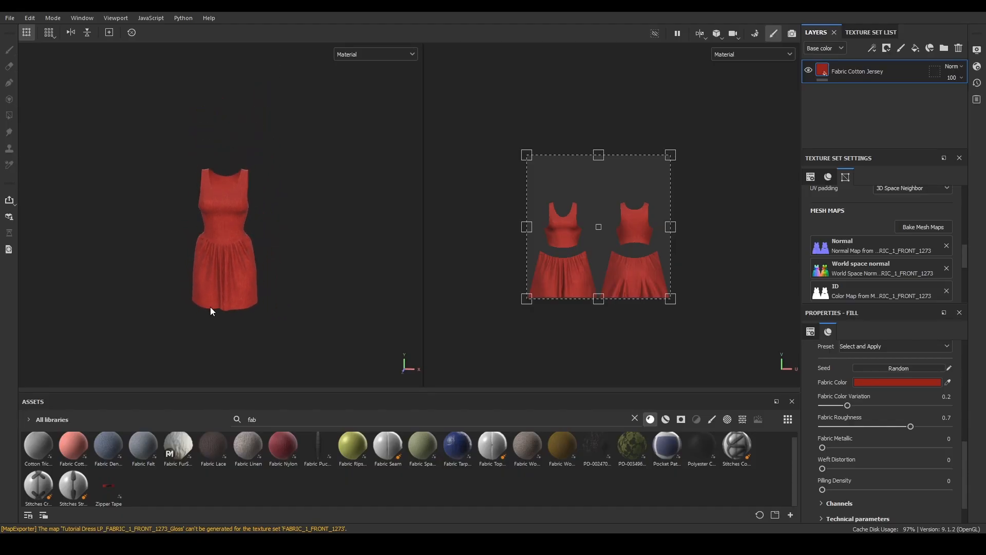
pyautogui.scroll(2, 211, 308)
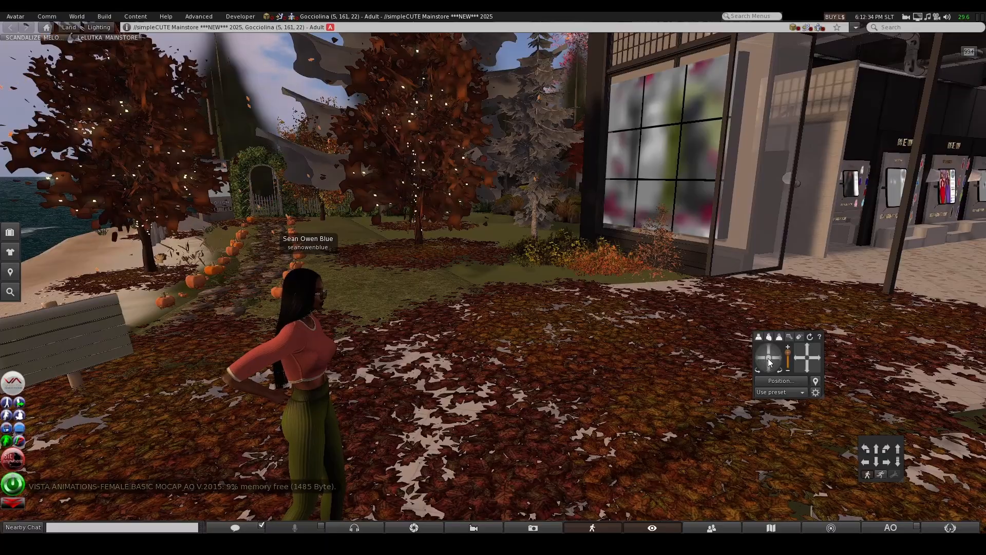
# Step: In the Second Life viewer, walk the avatar onto the beach and swing the camera around to face it
pyautogui.click(779, 362)
pyautogui.click(779, 361)
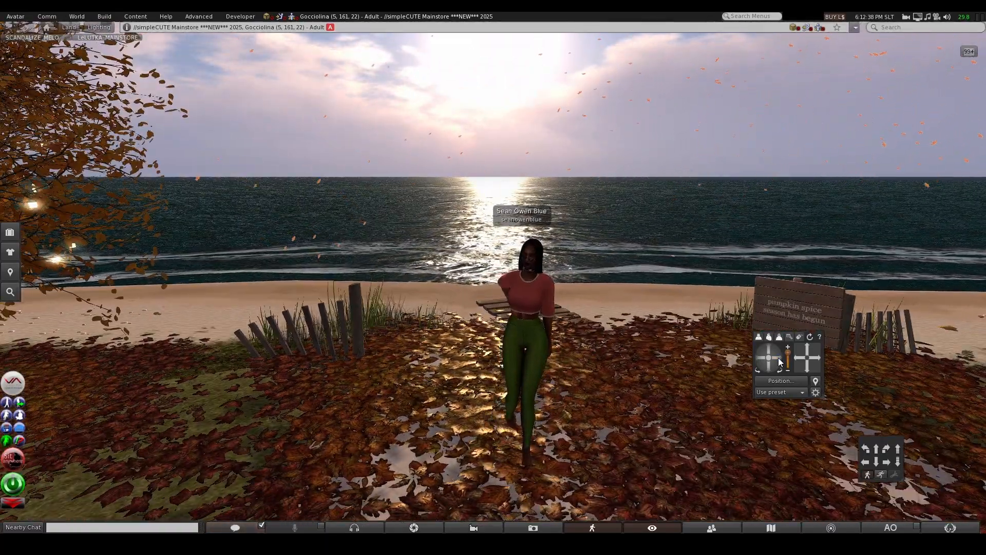
pyautogui.press('Up')
pyautogui.press('Right')
pyautogui.press('Up')
pyautogui.press('Right')
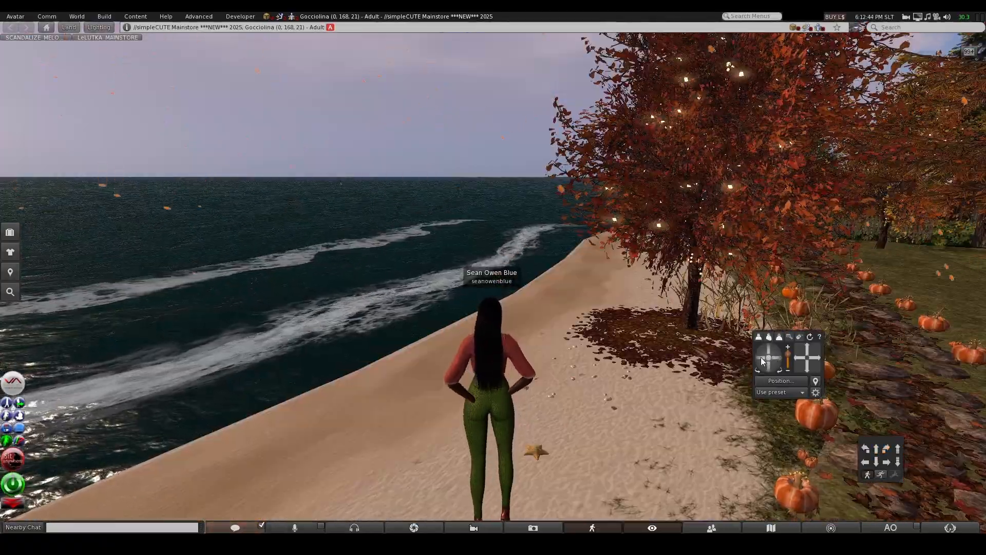
pyautogui.click(761, 358)
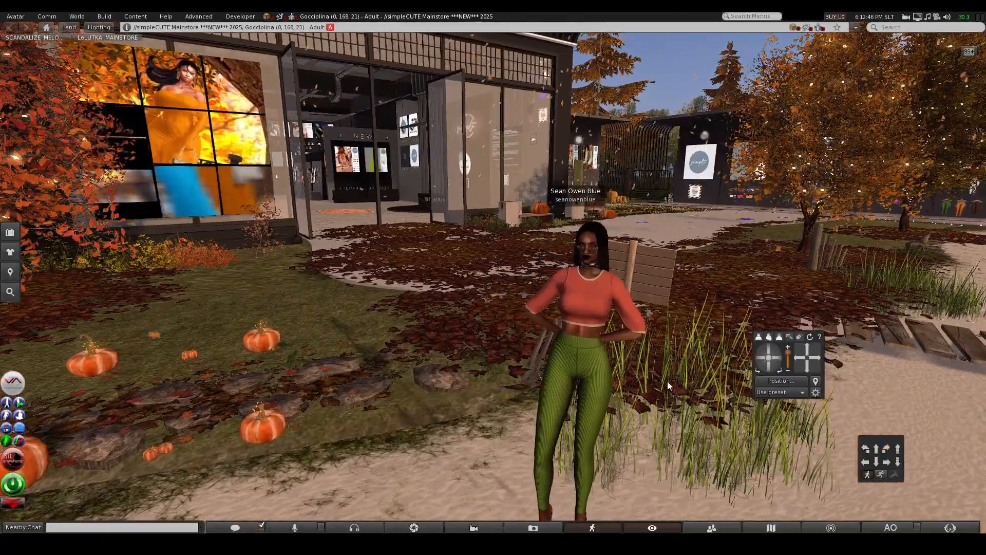
pyautogui.click(818, 357)
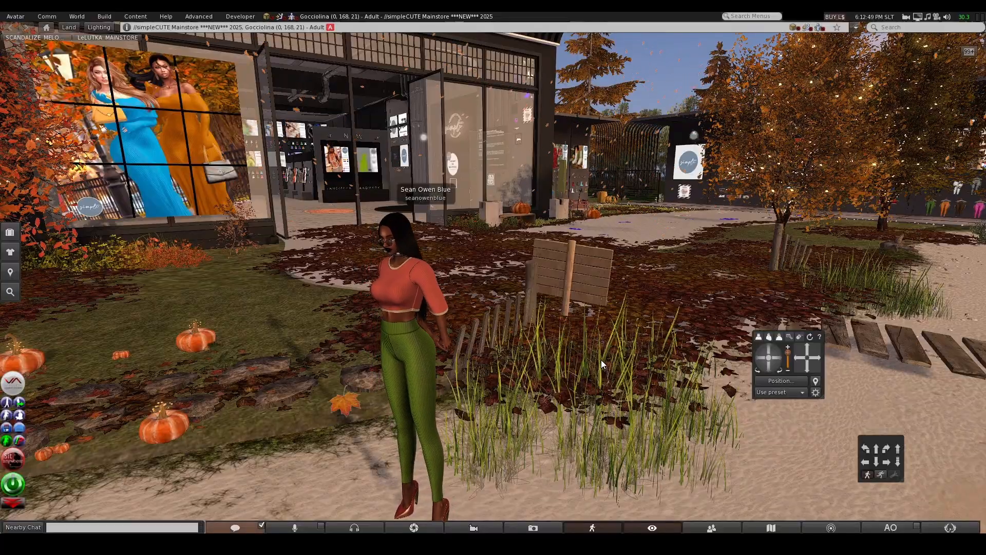
# Step: Set the sky preset to *Starley* Settings in the quick preferences, close them and swing the camera around to the avatar's front
pyautogui.scroll(-1, 587, 335)
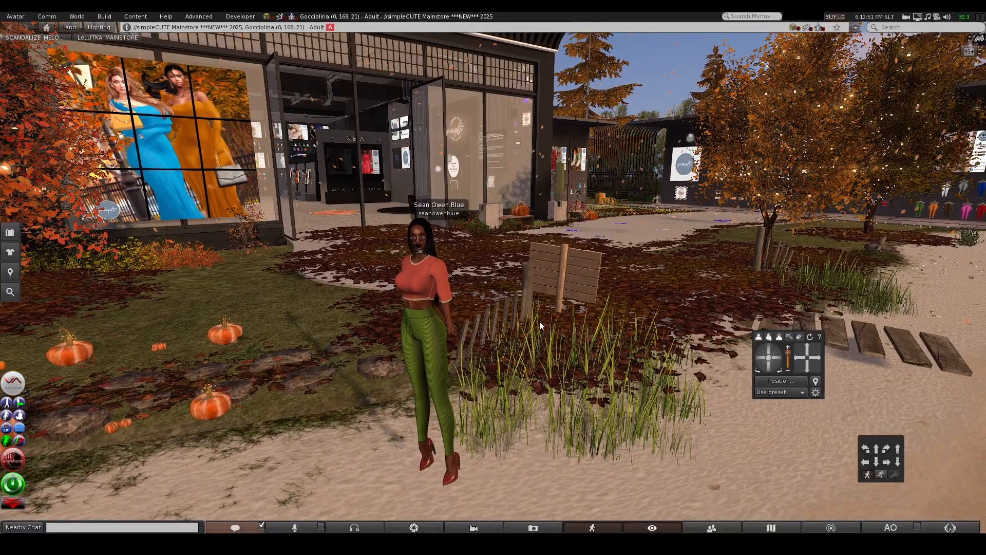
pyautogui.click(949, 526)
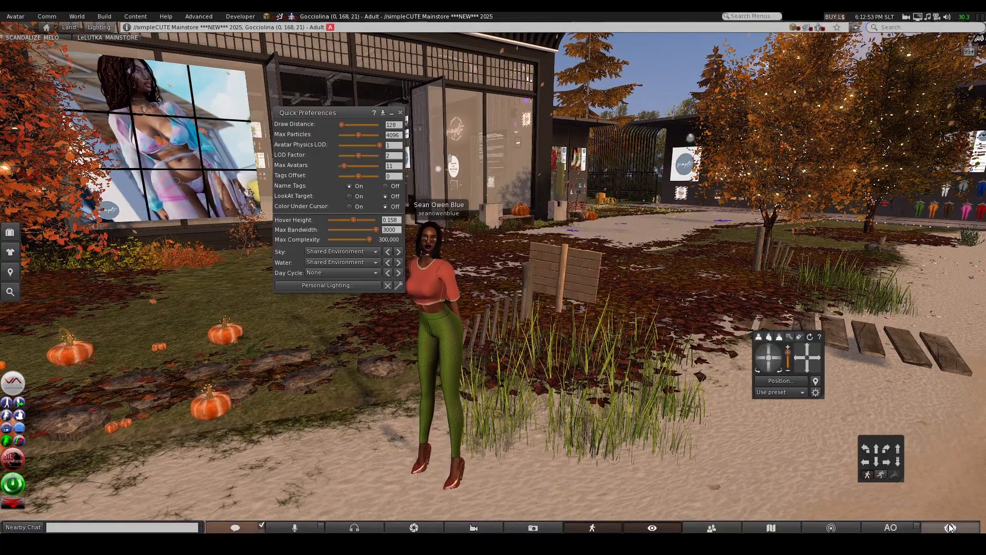
pyautogui.click(345, 253)
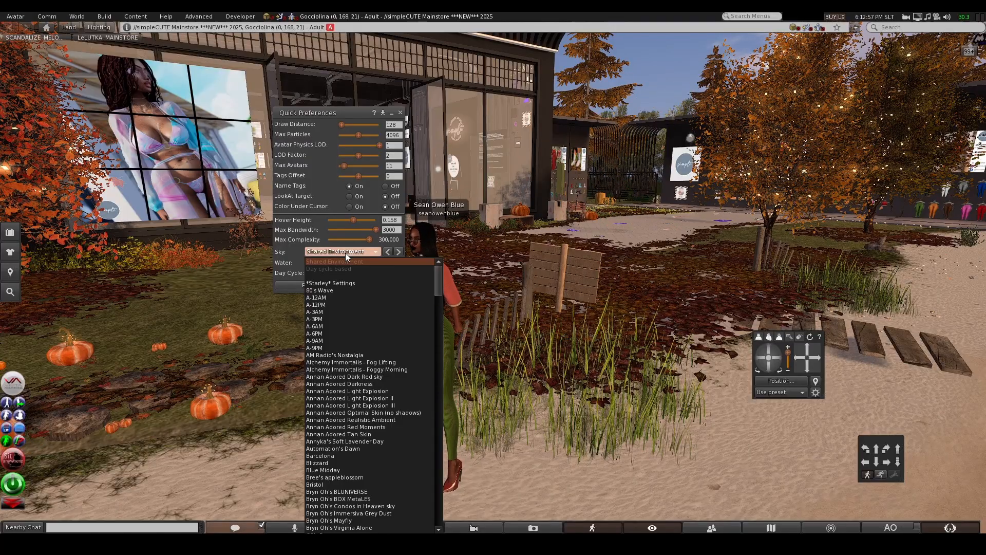
pyautogui.click(328, 283)
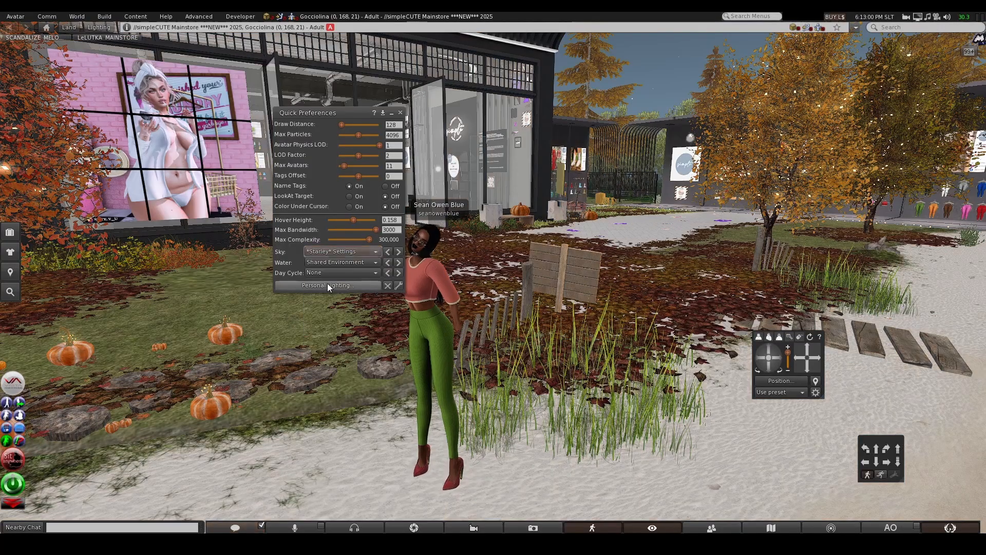
pyautogui.click(400, 113)
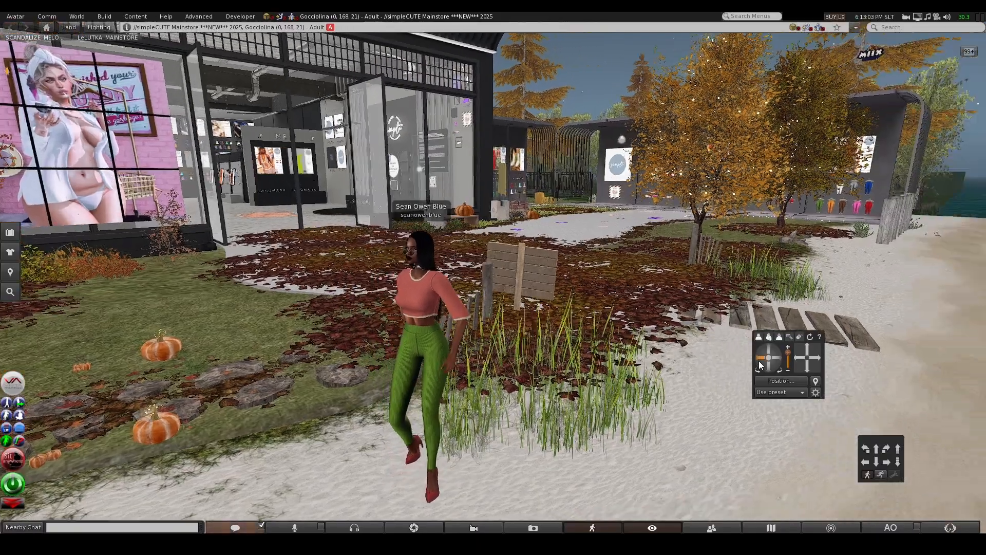
pyautogui.moveTo(759, 360); pyautogui.dragTo(781, 359)
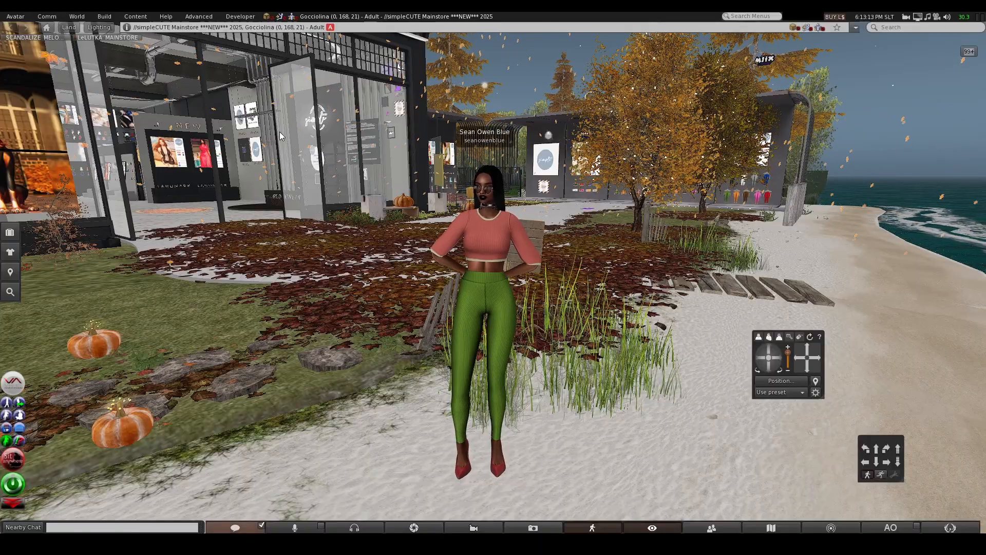
# Step: Start a mesh model upload and load Tutorial dress rigged legacy.dae from the Legacy folder
pyautogui.click(111, 18)
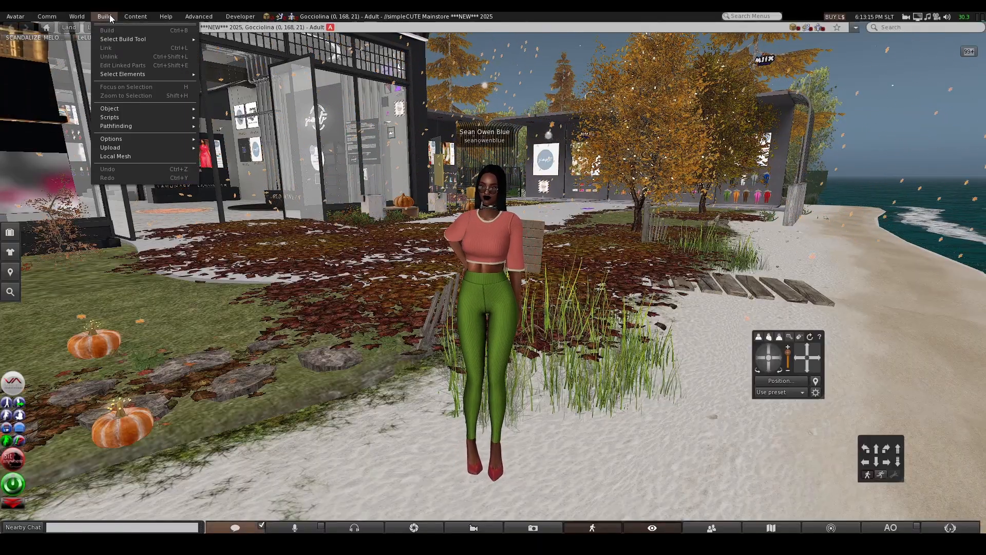
pyautogui.moveTo(128, 149)
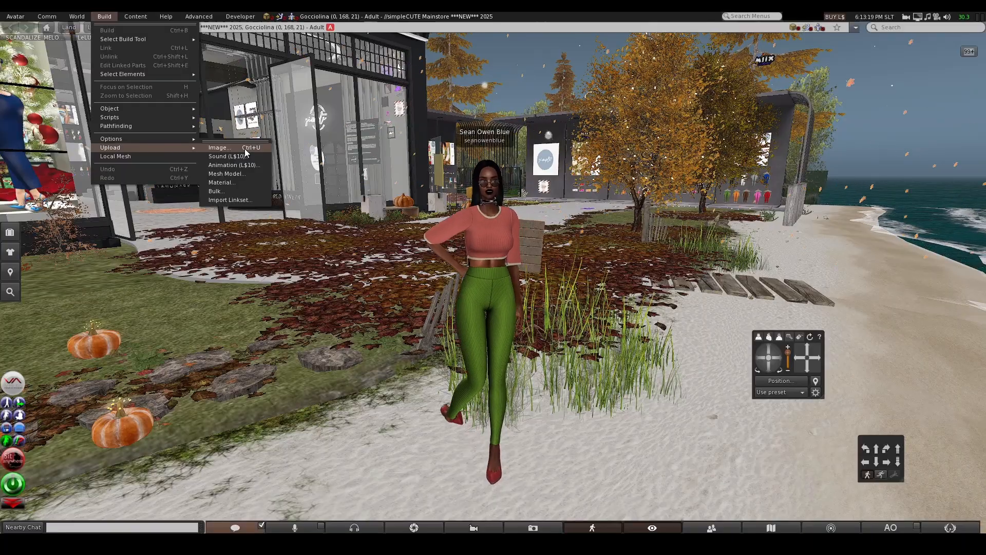
pyautogui.click(235, 175)
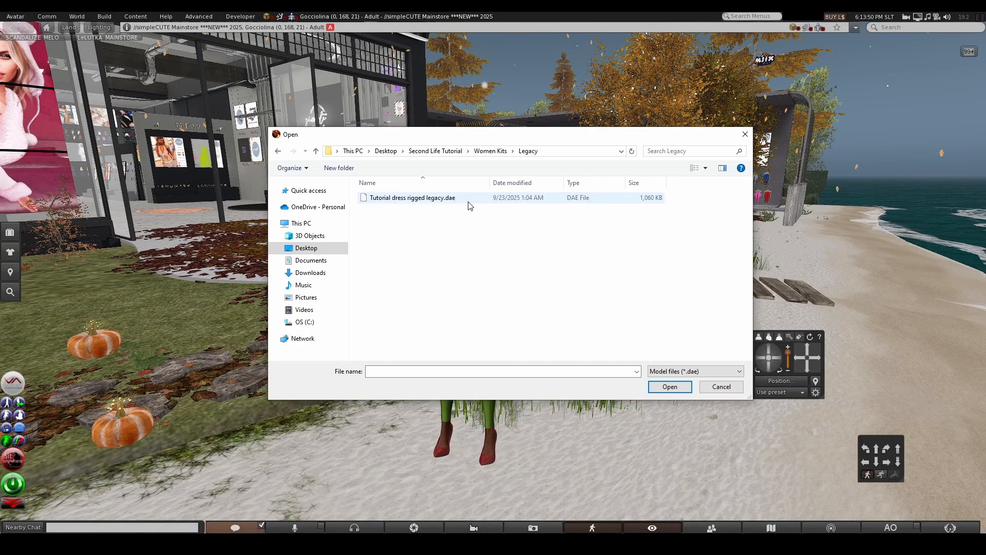
pyautogui.doubleClick(439, 199)
# Step: Examine the dress mesh from several sides in the upload preview with weights shown
pyautogui.scroll(10, 425, 229)
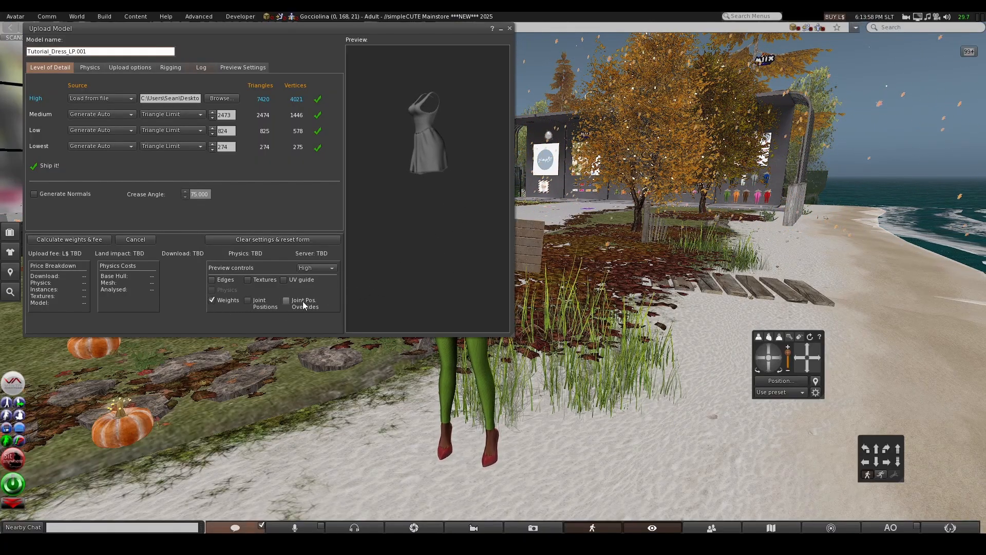
pyautogui.scroll(3, 452, 198)
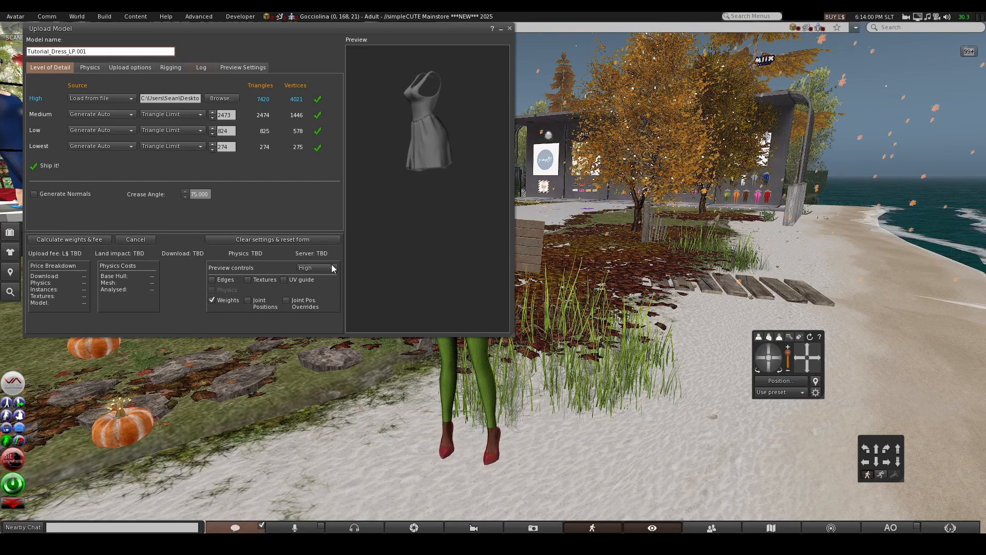
pyautogui.click(302, 304)
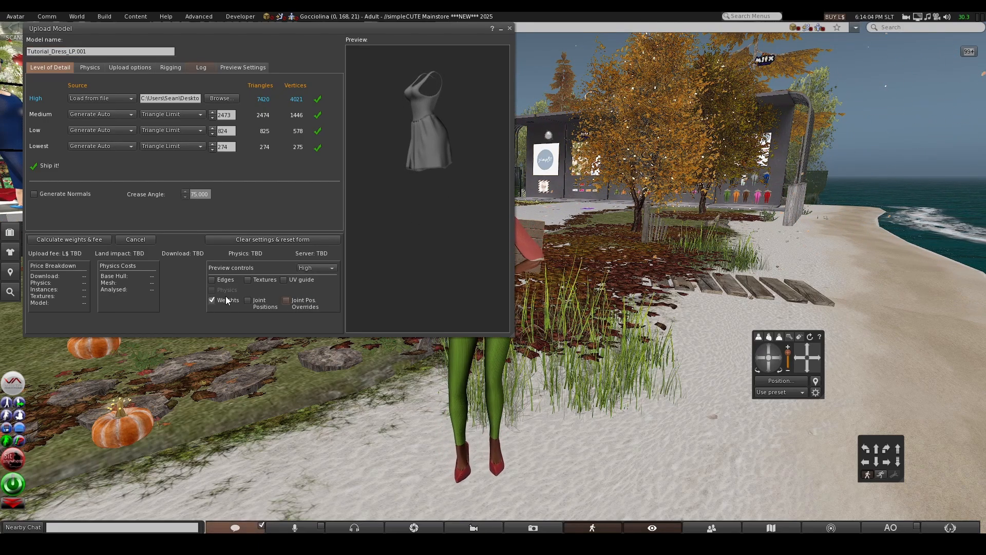
pyautogui.moveTo(427, 154); pyautogui.dragTo(481, 154)
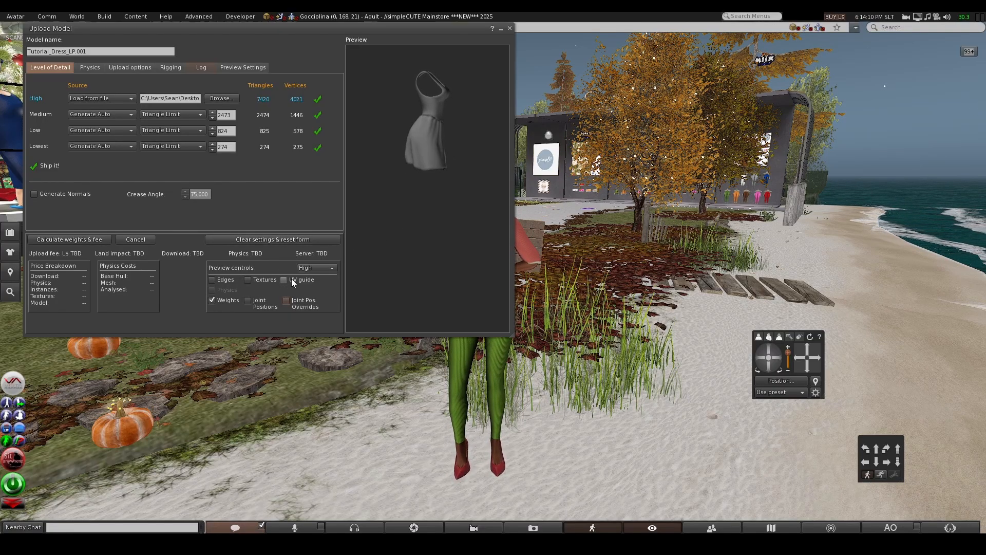
pyautogui.moveTo(441, 190); pyautogui.dragTo(470, 190)
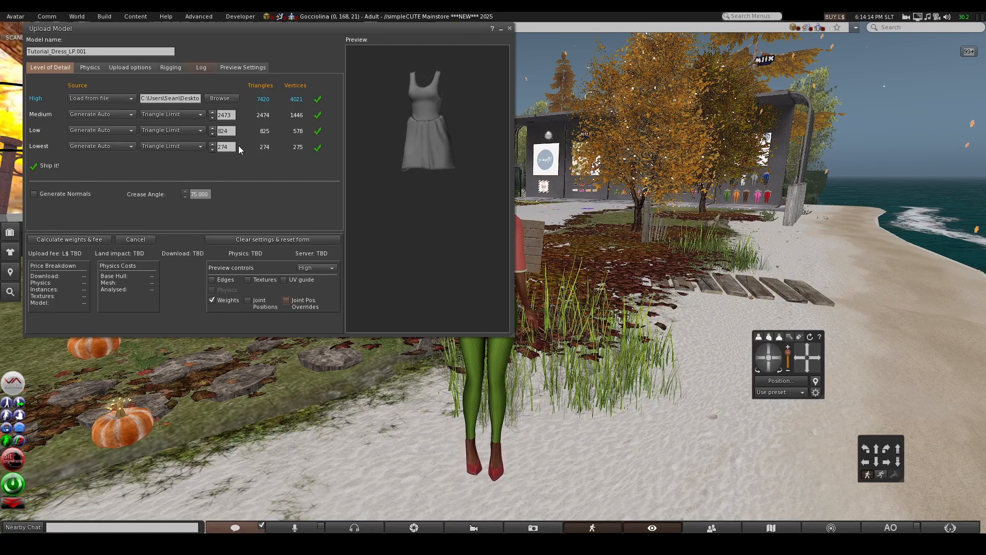
pyautogui.moveTo(432, 120)
pyautogui.mouseDown()
pyautogui.moveTo(454, 120)
pyautogui.moveTo(408, 124)
pyautogui.moveTo(431, 124)
pyautogui.mouseUp()
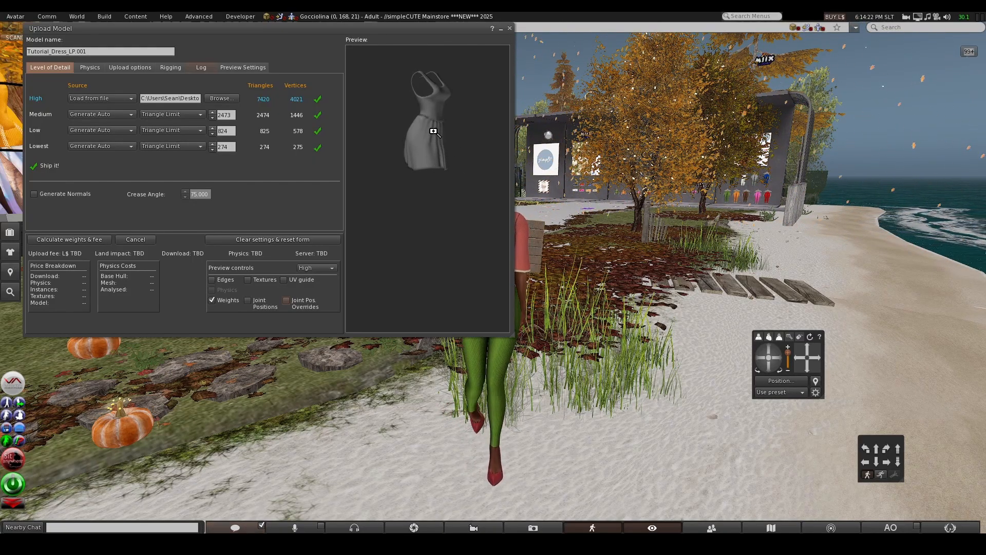
pyautogui.moveTo(433, 131); pyautogui.dragTo(390, 128)
# Step: Name the model SL Tutorial Dress - Legacy Feminine
pyautogui.click(126, 51)
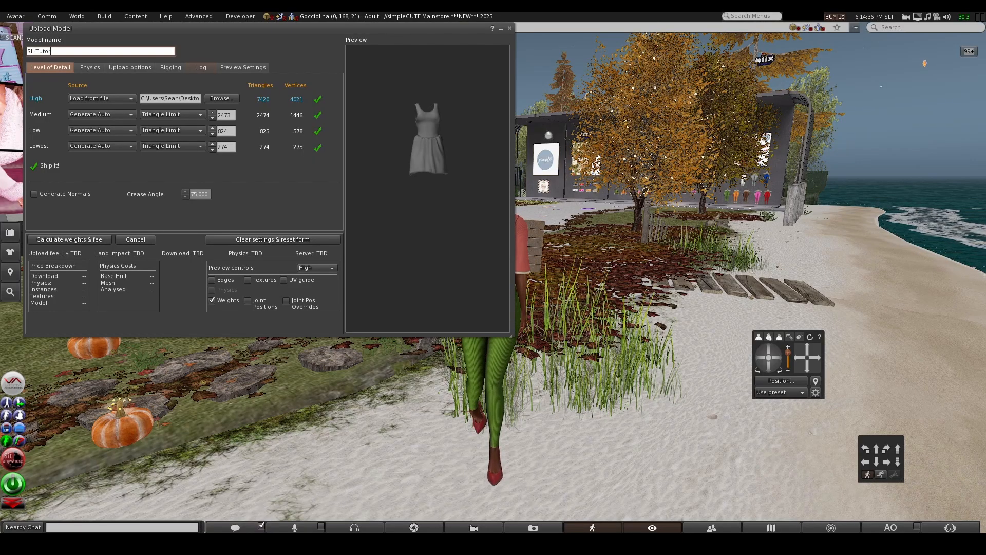
pyautogui.write('SL Tutorial Dress - Le')
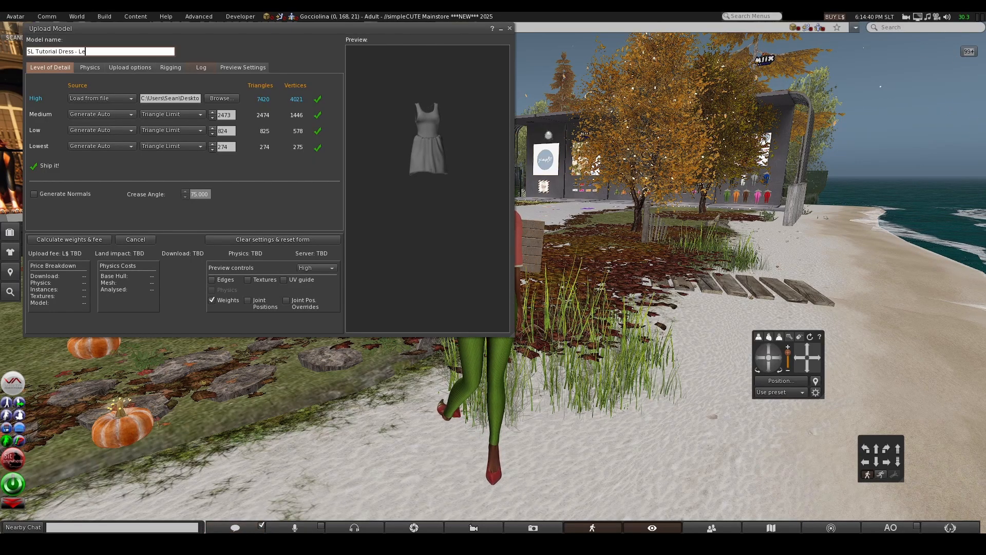
pyautogui.write('gacy F')
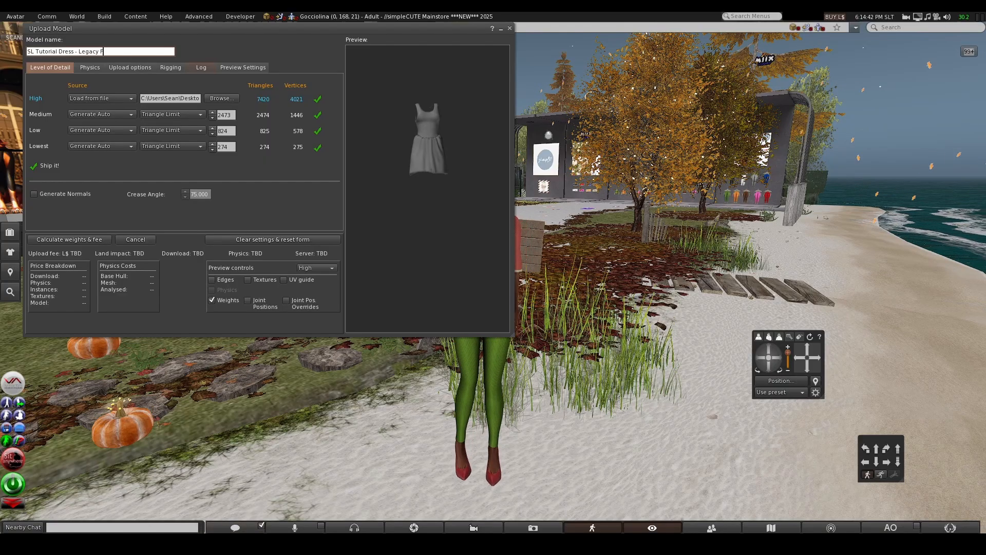
pyautogui.write('em')
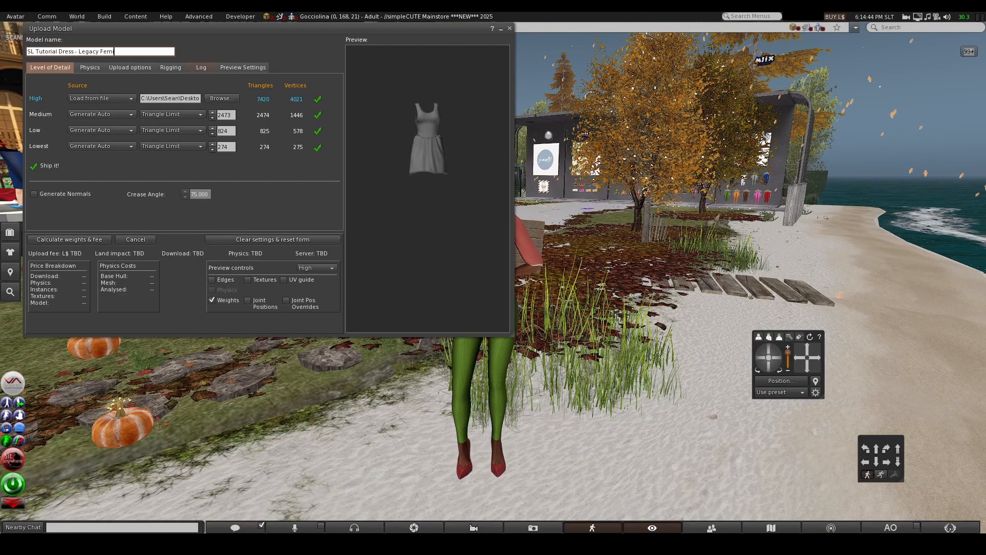
pyautogui.write('inine')
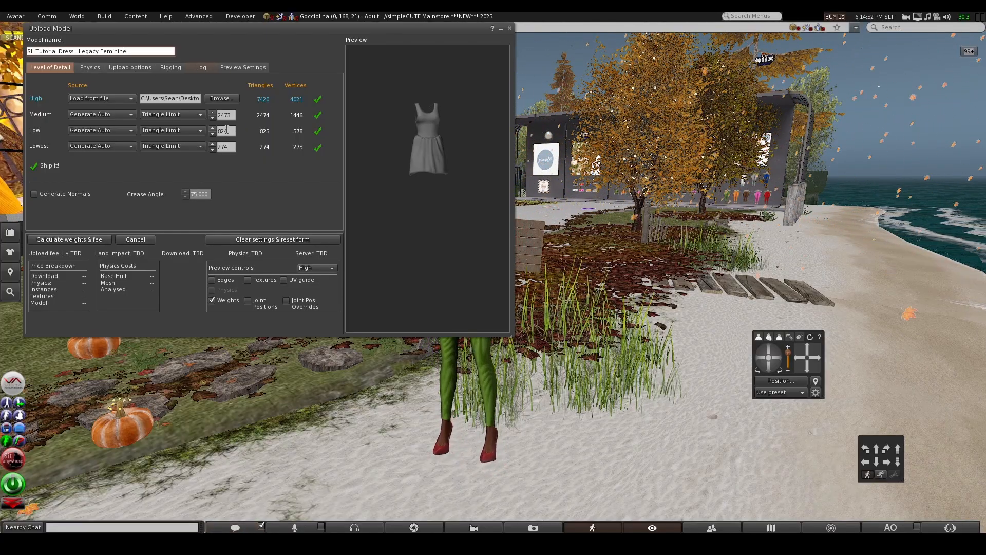
# Step: Set the triangle limits of the Lowest and Low levels of detail to 0
pyautogui.scroll(3, 386, 173)
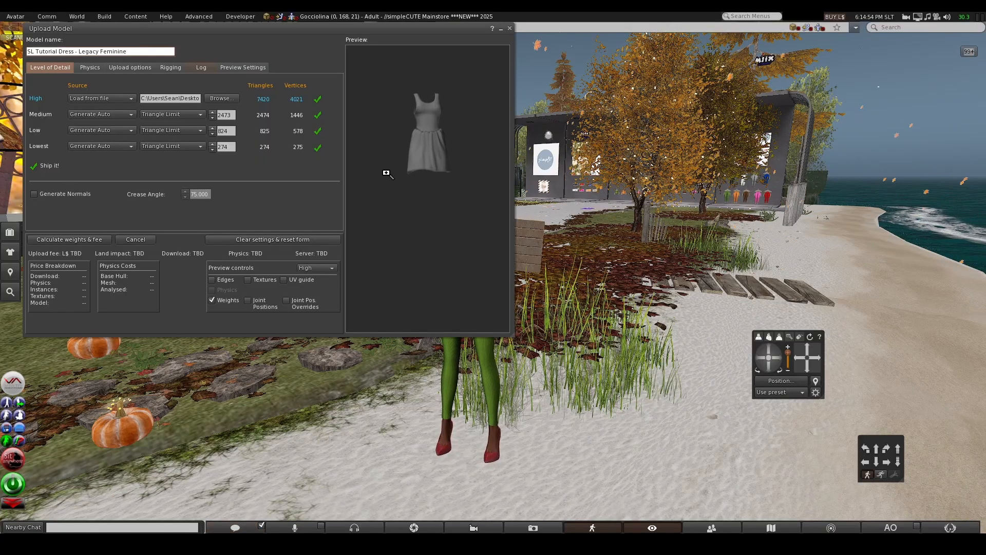
pyautogui.scroll(-1, 452, 124)
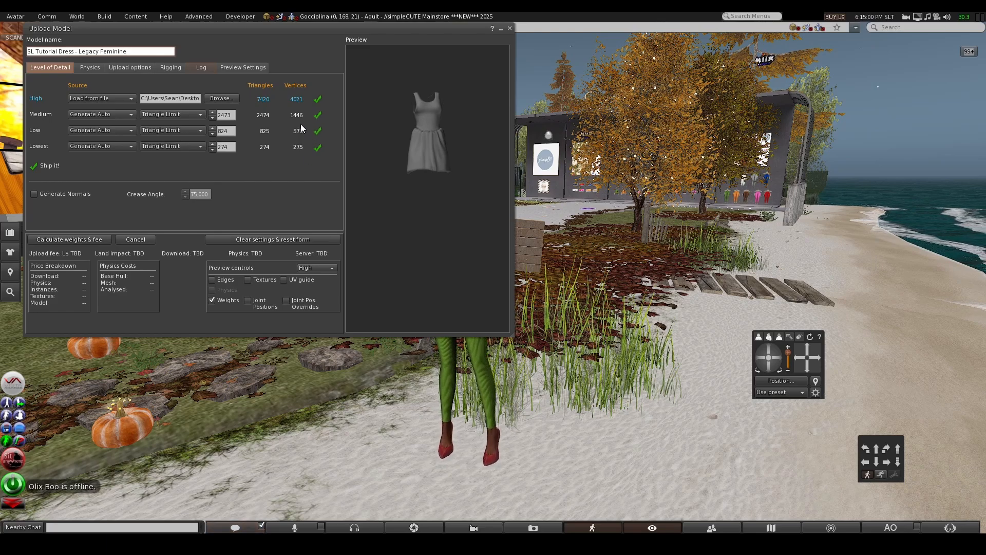
pyautogui.click(233, 150)
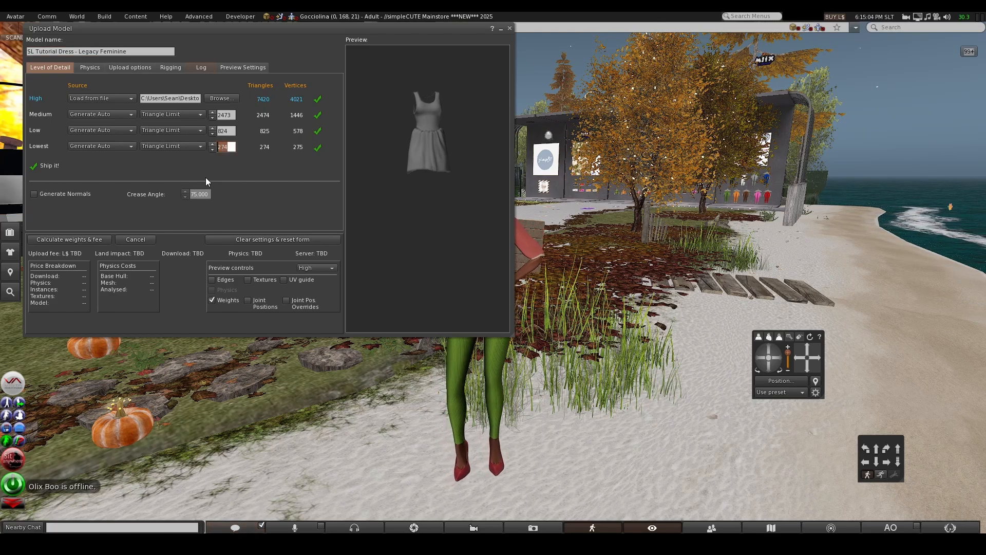
pyautogui.write('0')
pyautogui.click(231, 131)
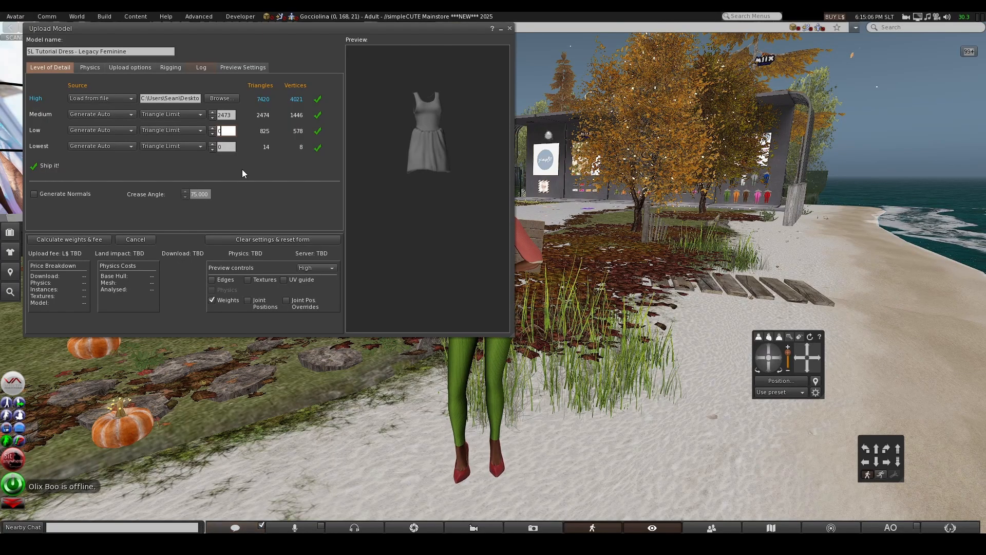
pyautogui.write('0')
pyautogui.click(228, 147)
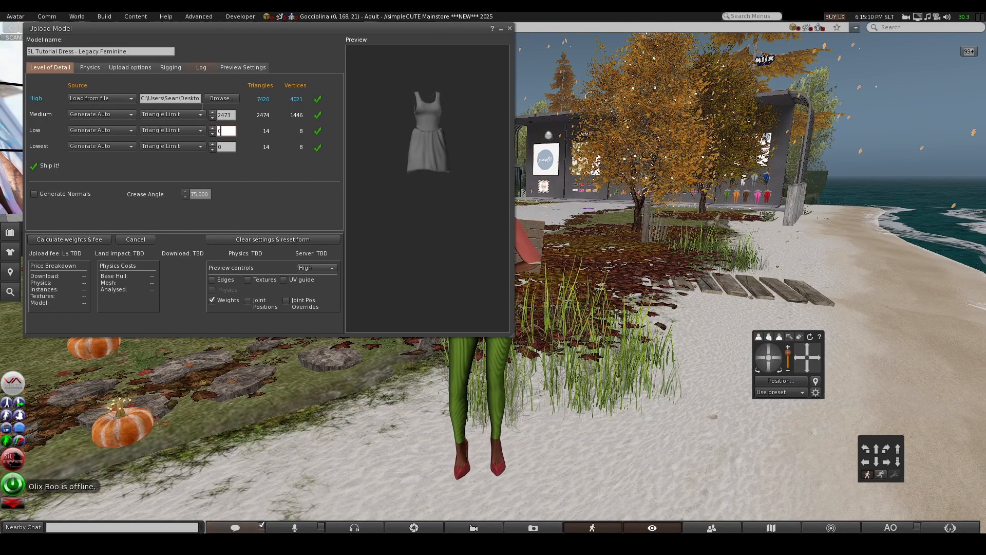
# Step: Check the dress in the preview, calculate its weights and fee, and upload the model
pyautogui.scroll(-3, 385, 187)
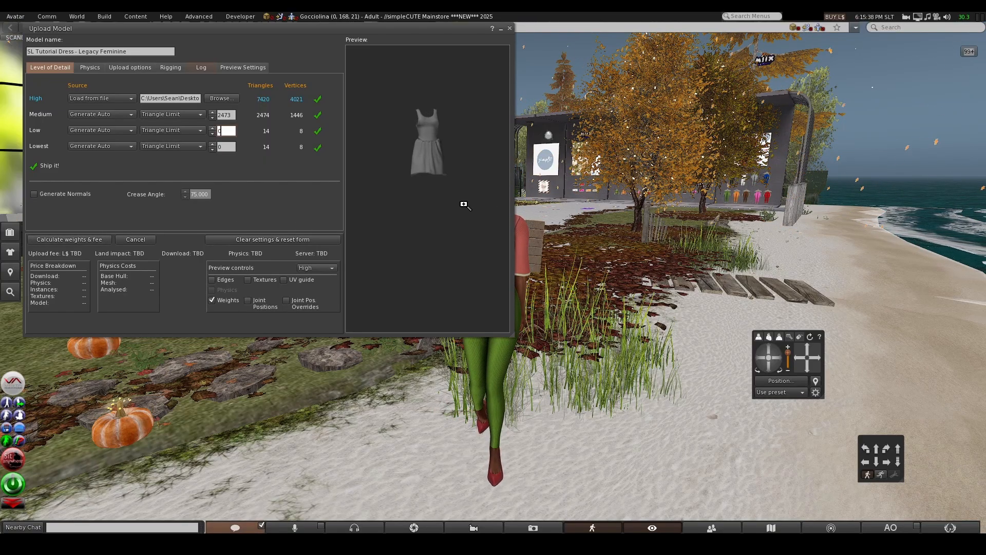
pyautogui.scroll(3, 460, 202)
pyautogui.moveTo(416, 194); pyautogui.dragTo(485, 196)
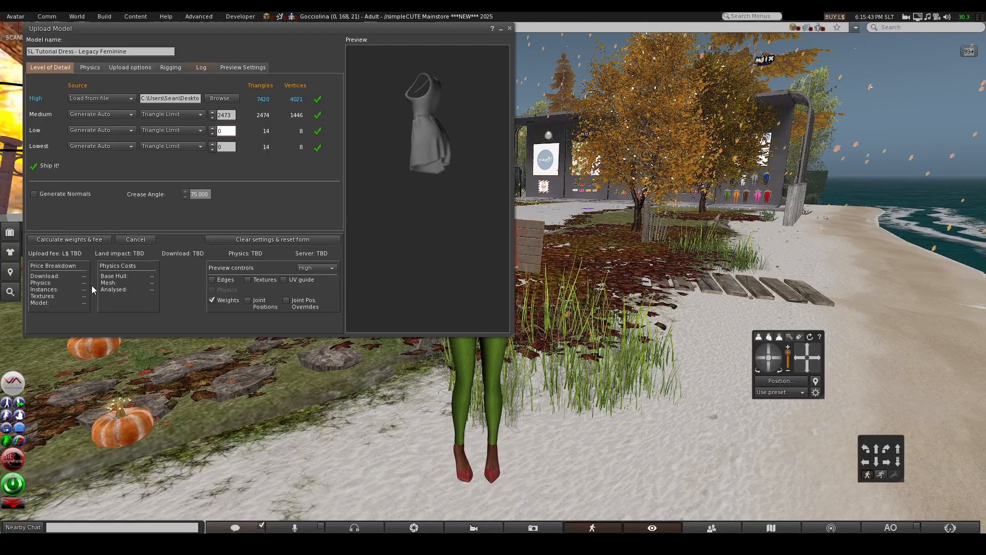
pyautogui.click(81, 239)
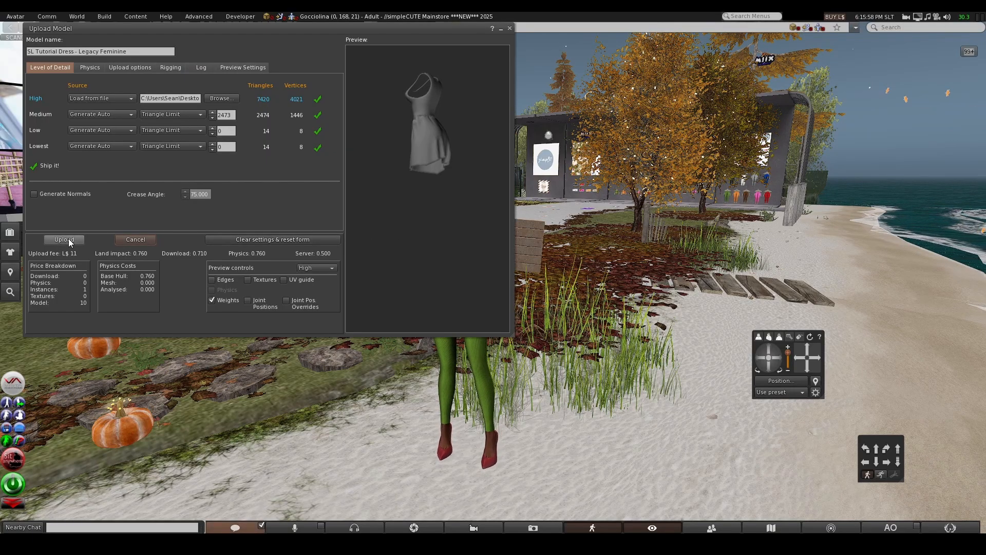
pyautogui.click(65, 239)
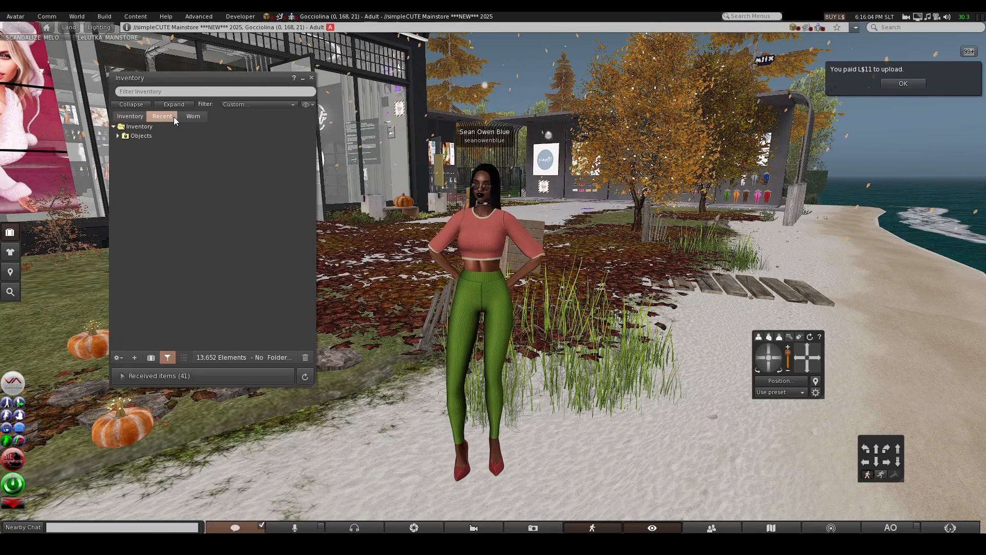
# Step: Locate the uploaded dress among the recent inventory objects and the olive simpleCUTE leggings among the worn items
pyautogui.click(117, 136)
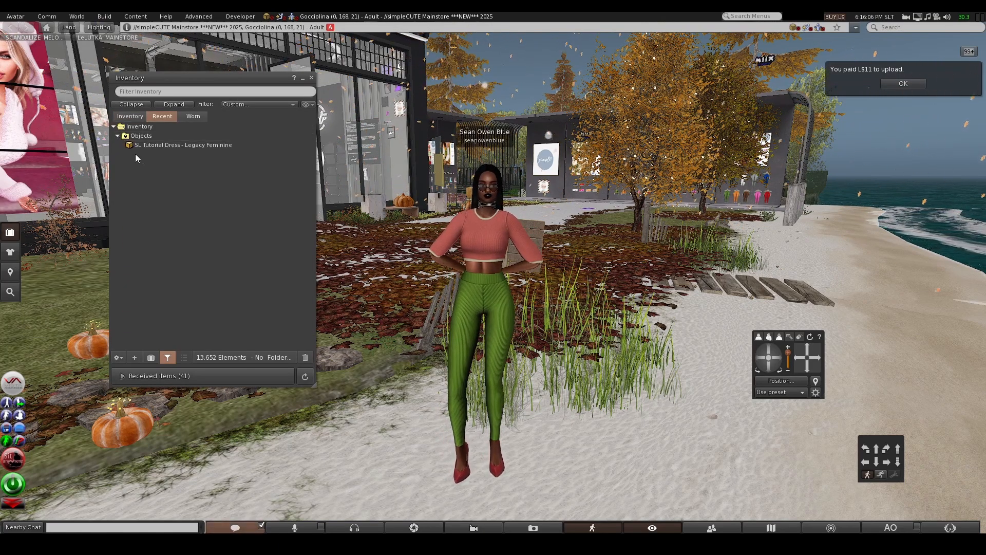
pyautogui.click(180, 147)
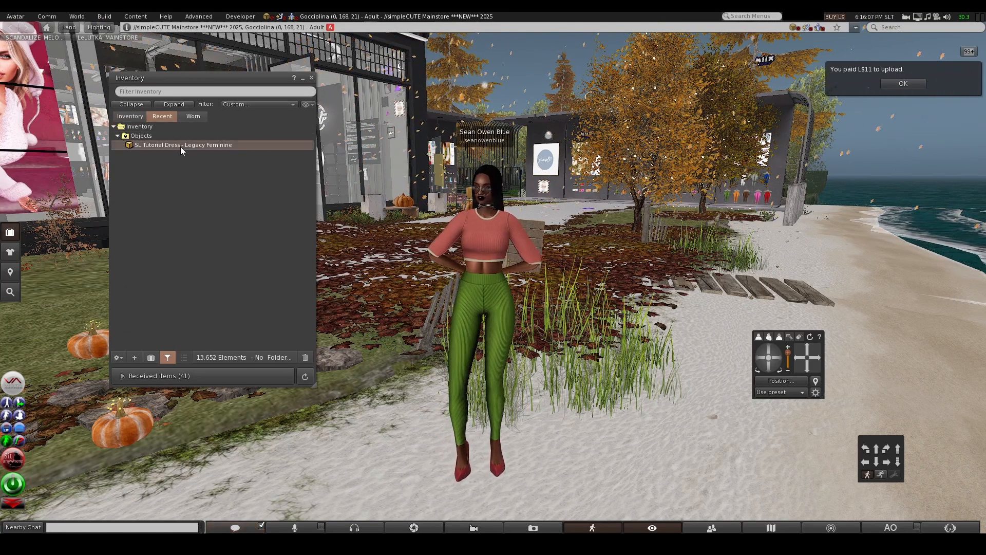
pyautogui.click(194, 119)
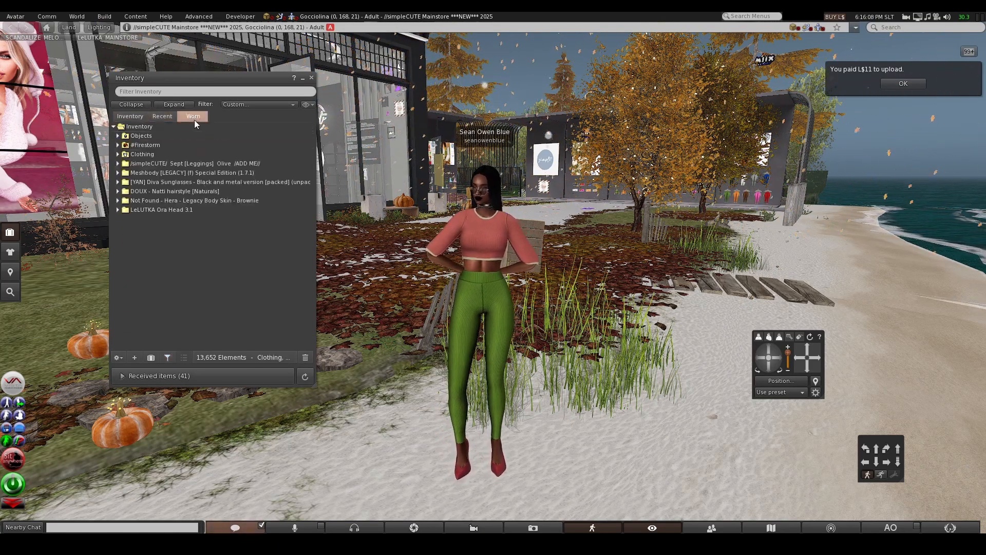
pyautogui.click(117, 164)
pyautogui.rightClick(180, 173)
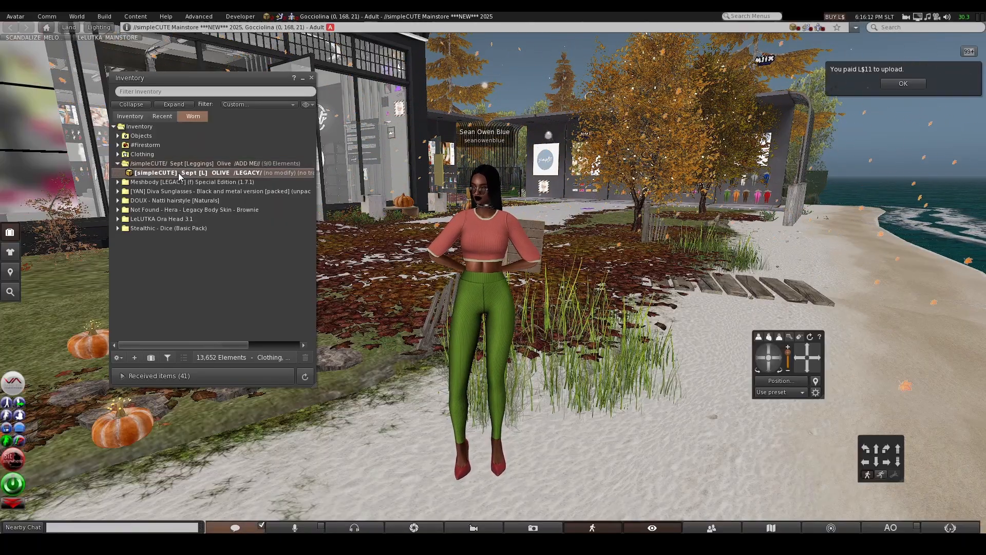
# Step: Add the uploaded SL Tutorial Dress - Legacy Feminine from the recent inventory objects to the avatar
pyautogui.click(165, 116)
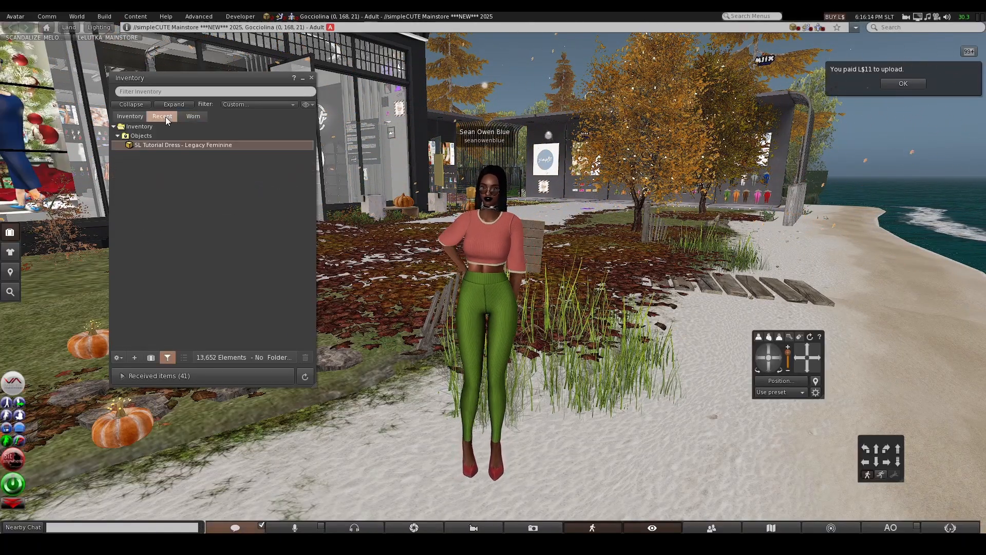
pyautogui.rightClick(168, 144)
pyautogui.click(168, 145)
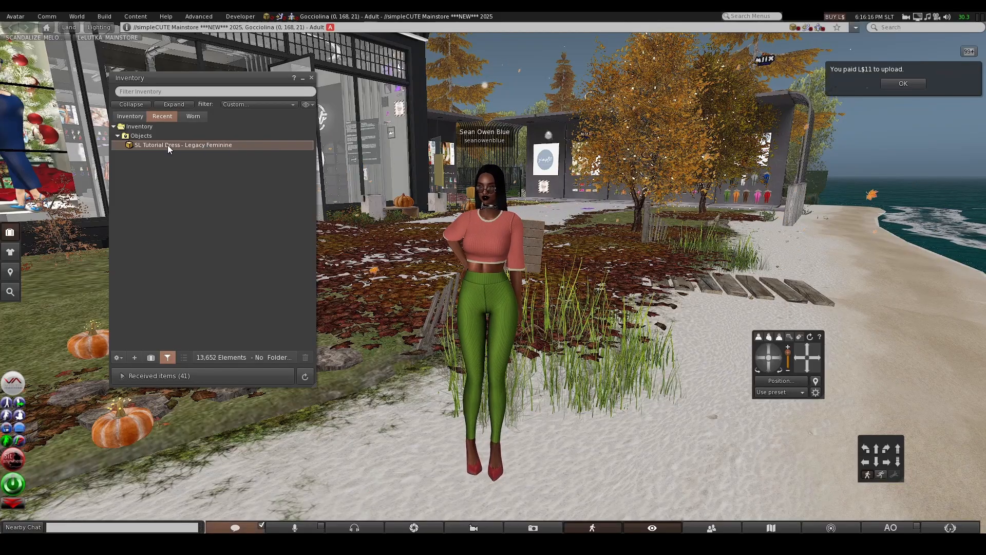
pyautogui.rightClick(167, 145)
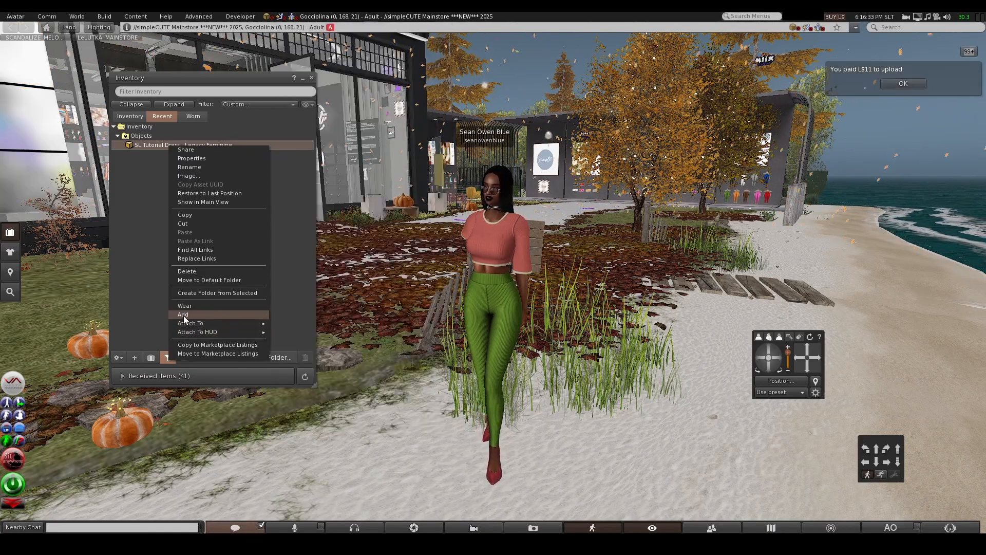
pyautogui.click(184, 314)
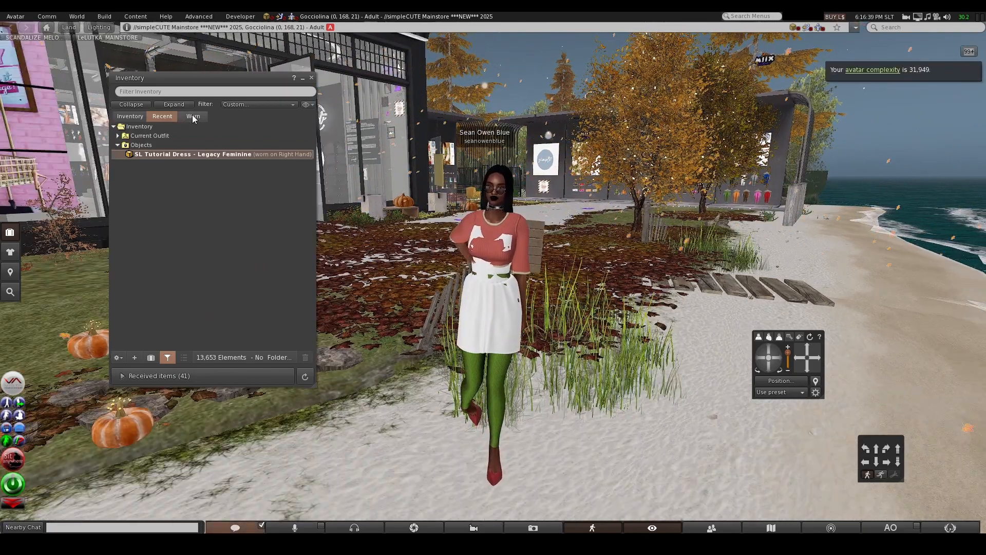
# Step: Detach the olive simpleCUTE Sept leggings from the avatar
pyautogui.click(193, 116)
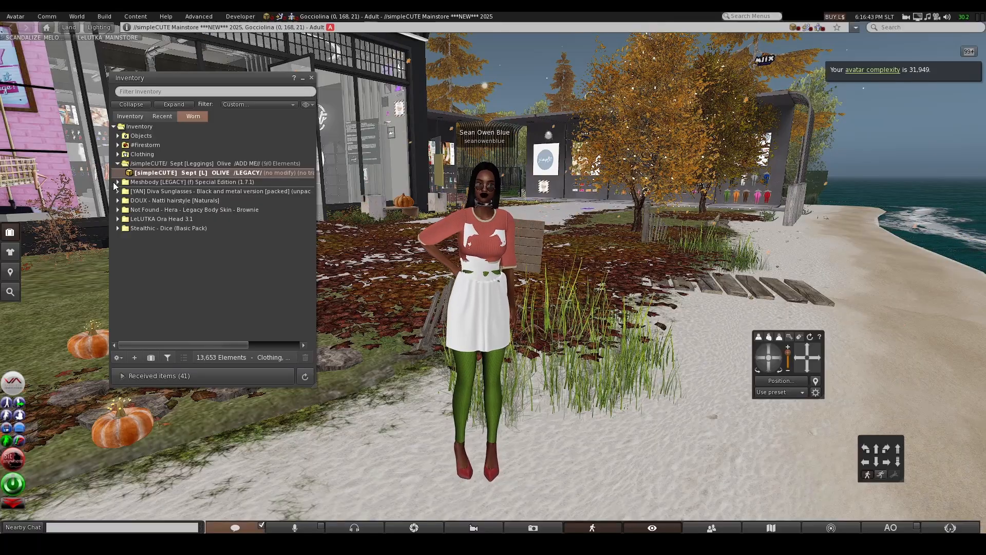
pyautogui.rightClick(158, 175)
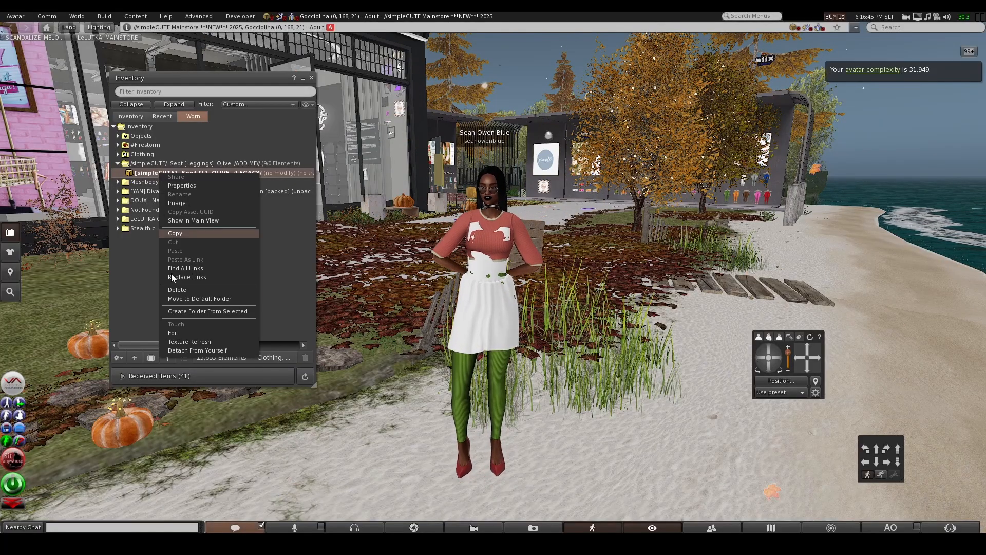
pyautogui.click(193, 351)
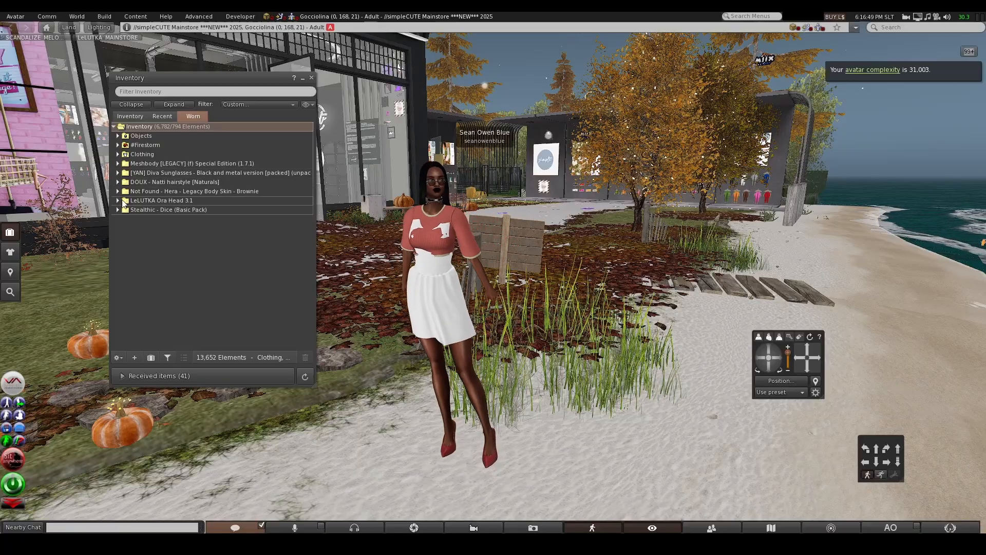
# Step: Detach the Think Twice Top - Legacy, worn from the Objects folder, from the avatar
pyautogui.click(118, 136)
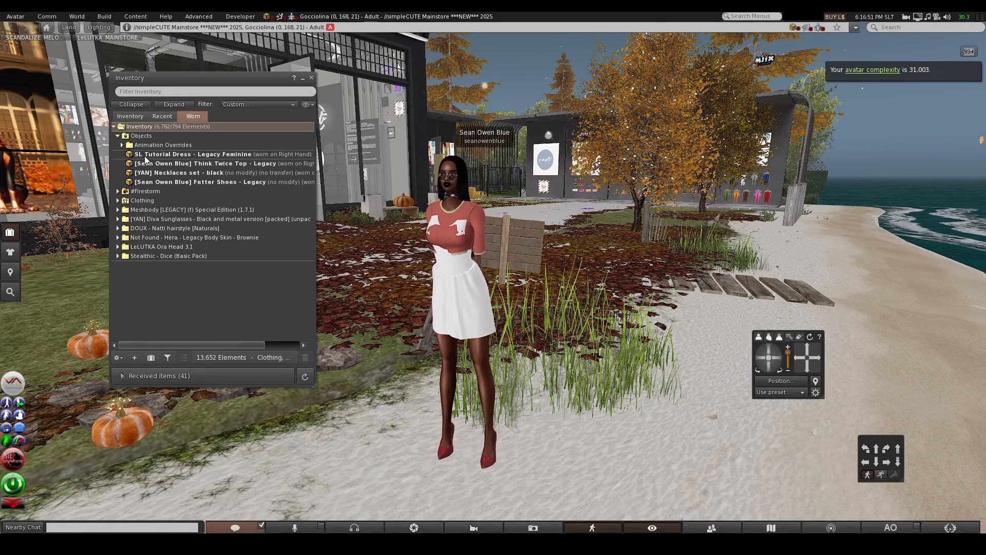
pyautogui.rightClick(187, 165)
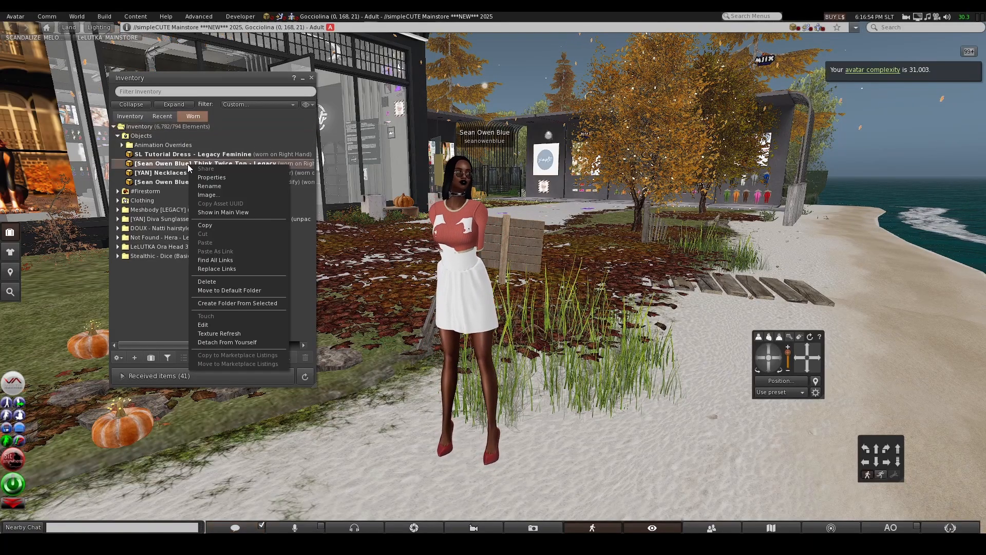
pyautogui.click(217, 341)
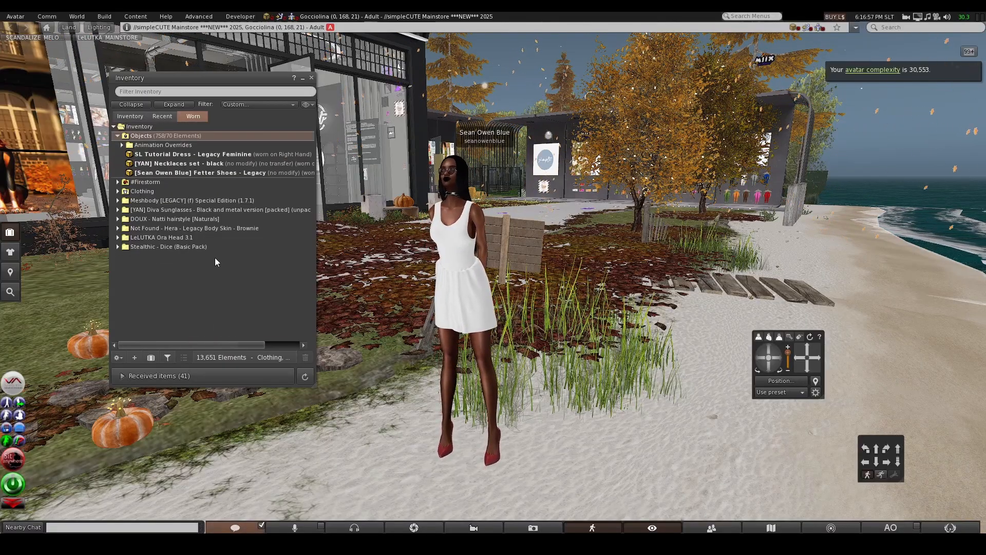
# Step: View the worn dress from around the avatar and close the inventory
pyautogui.click(161, 117)
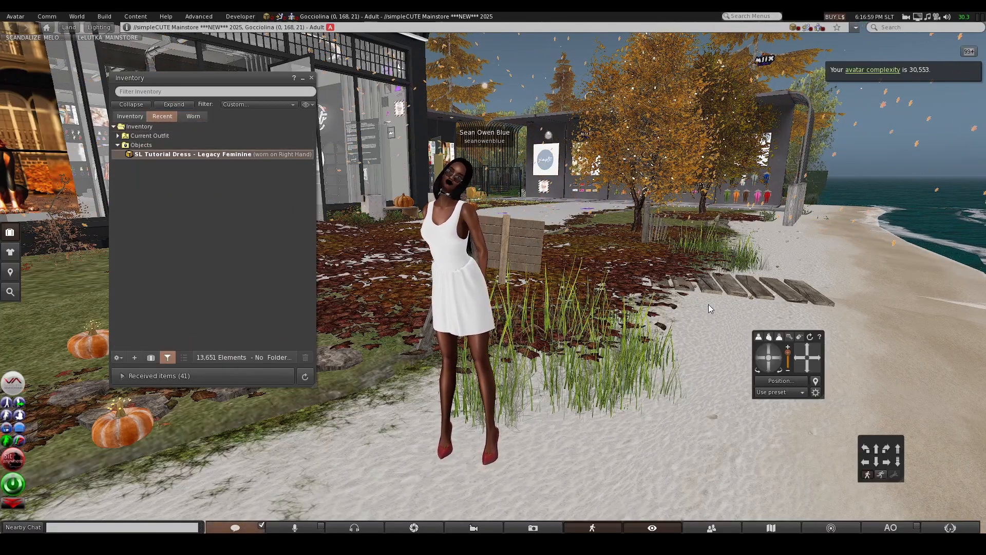
pyautogui.moveTo(775, 358)
pyautogui.mouseDown()
pyautogui.moveTo(756, 355)
pyautogui.moveTo(776, 362)
pyautogui.mouseUp()
pyautogui.scroll(-5, 595, 266)
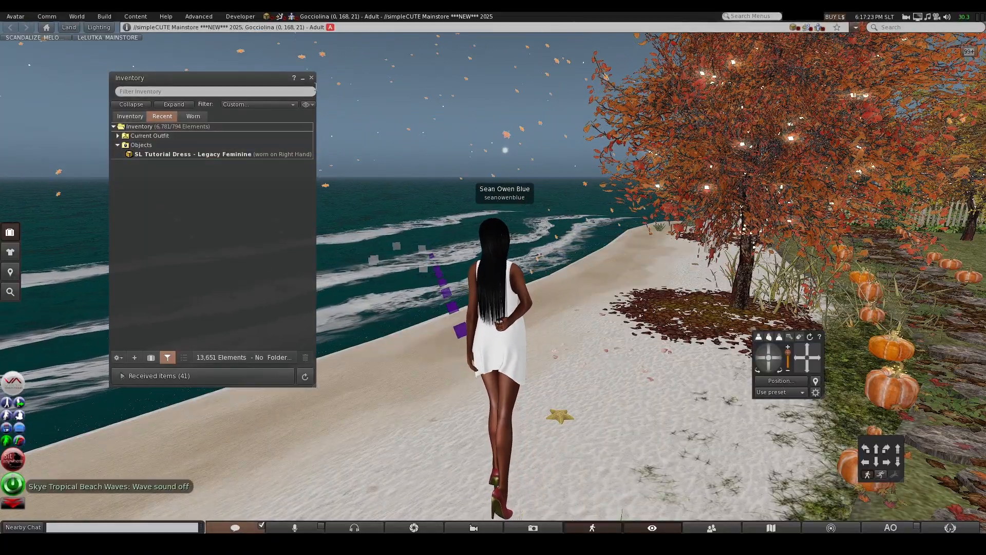
pyautogui.click(312, 77)
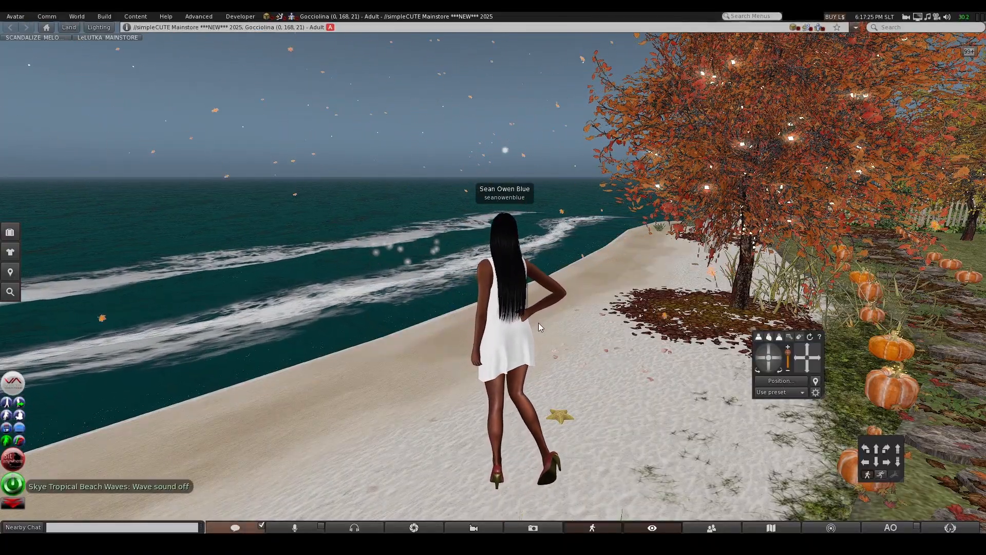
# Step: Walk the avatar along the beach and between the autumn trees to check how the dress moves with the body
pyautogui.press('Left')
pyautogui.press('Up')
pyautogui.press('Right')
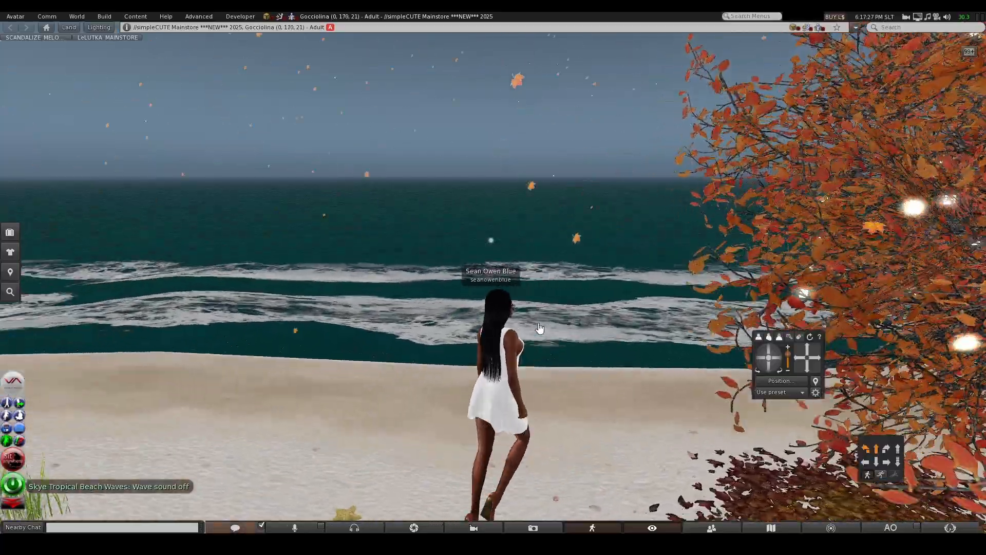
pyautogui.press('Left')
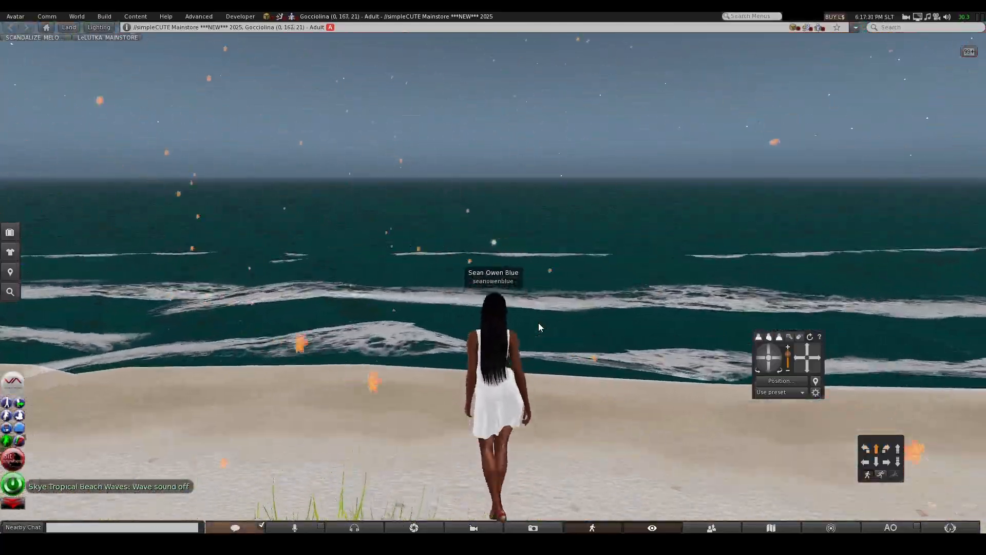
pyautogui.press('Left')
pyautogui.press('Up')
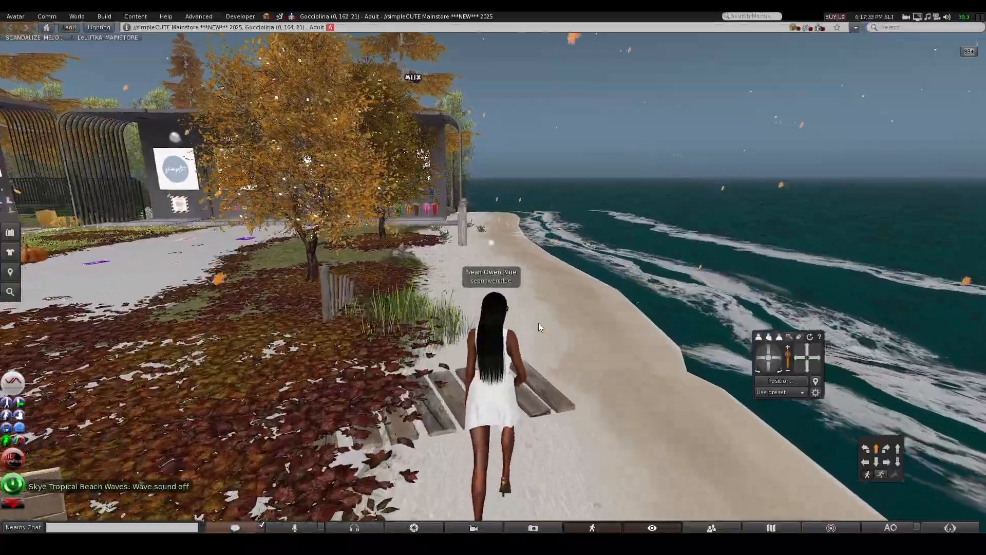
pyautogui.press('Up')
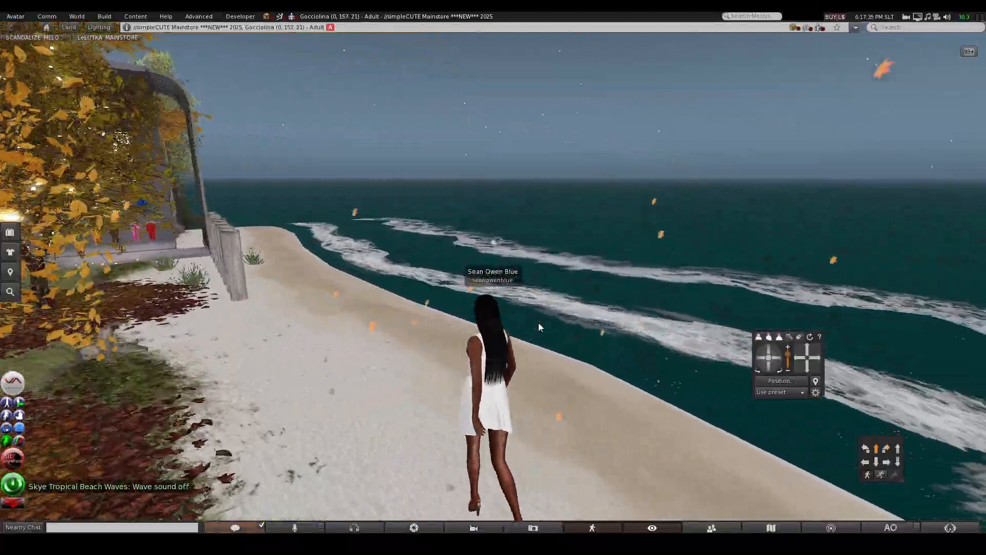
pyautogui.press('Left')
pyautogui.press('Left')
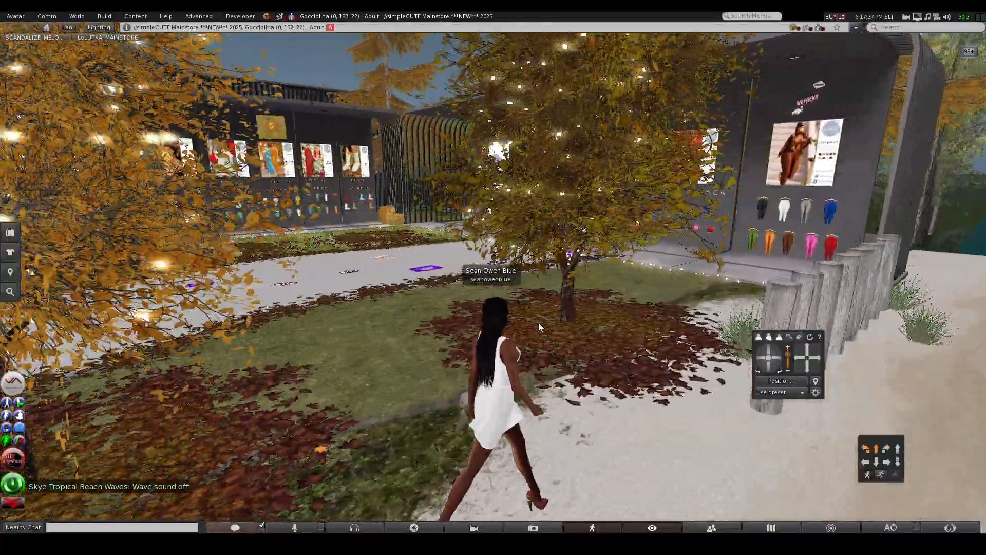
pyautogui.press('Up')
pyautogui.press('Up')
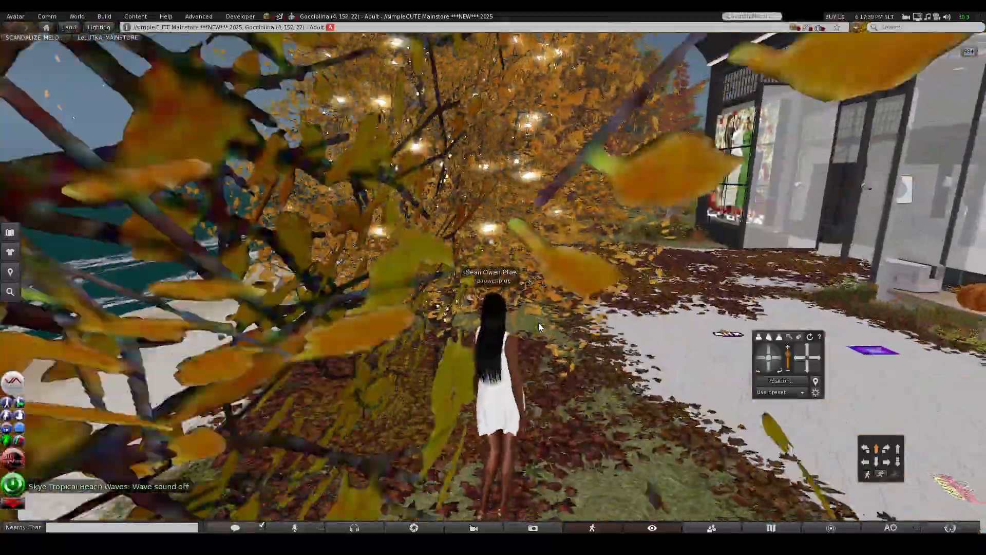
pyautogui.press('Right')
pyautogui.press('Right')
pyautogui.press('Up')
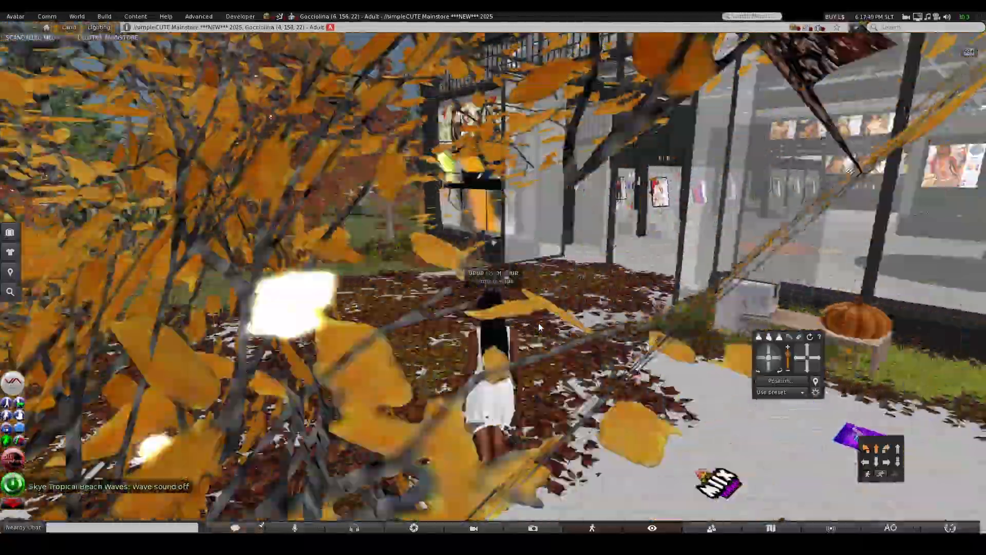
pyautogui.press('Left')
pyautogui.press('Up')
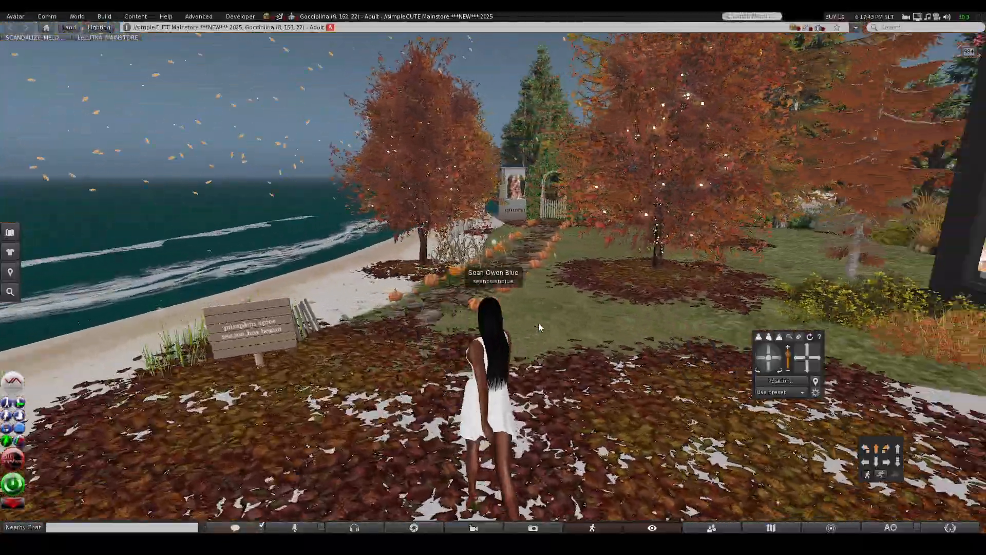
pyautogui.press('Left')
pyautogui.press('Up')
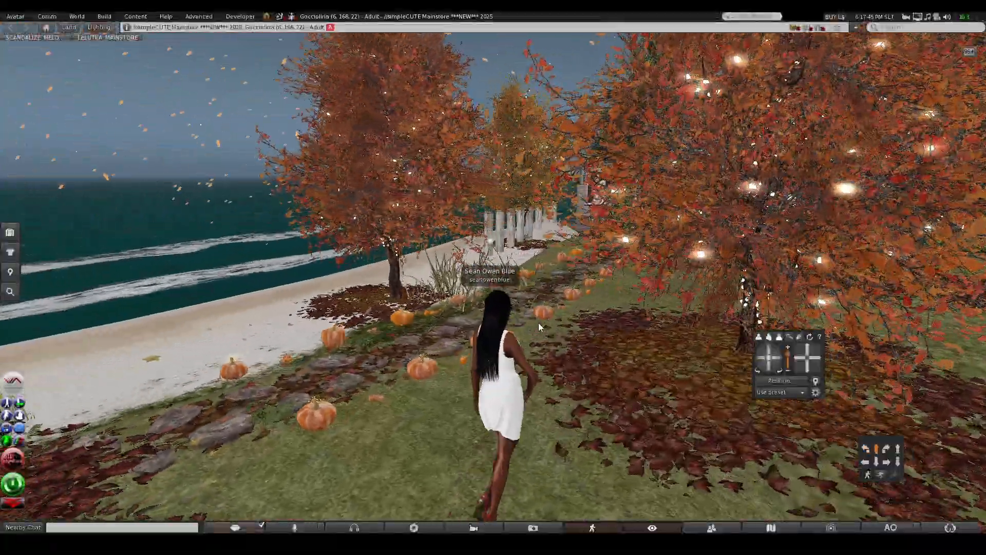
pyautogui.press('Right')
pyautogui.press('Up')
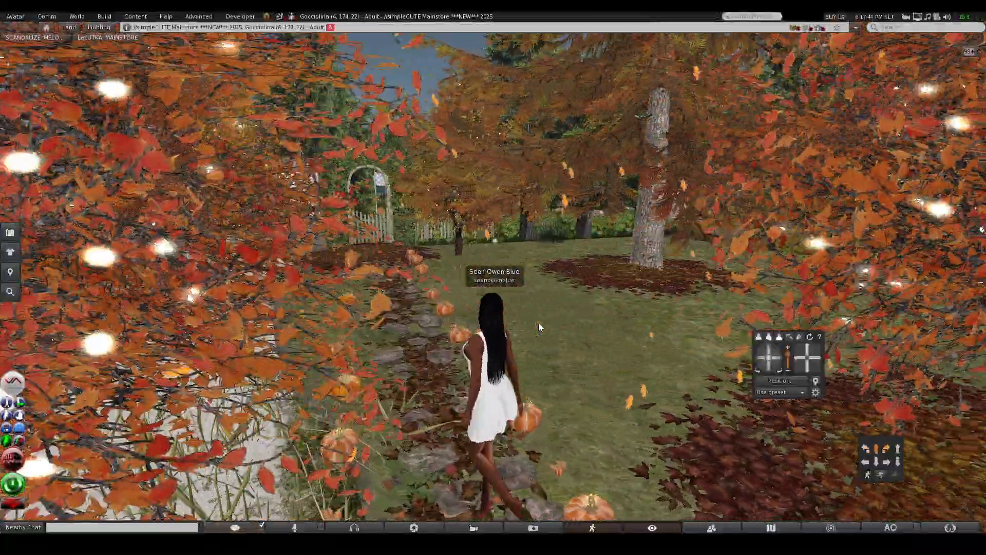
pyautogui.press('Right')
pyautogui.press('Up')
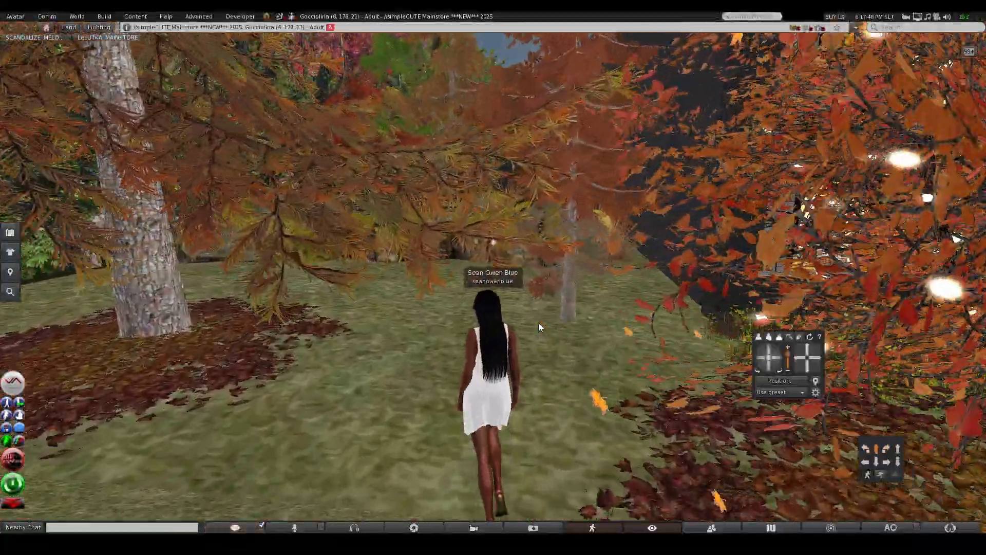
pyautogui.press('Left')
pyautogui.press('Up')
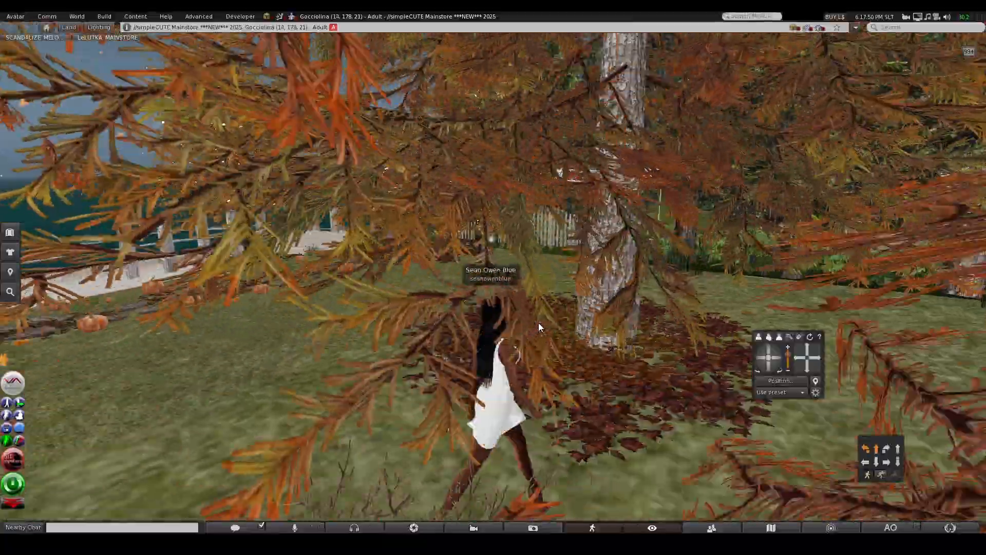
pyautogui.press('Left')
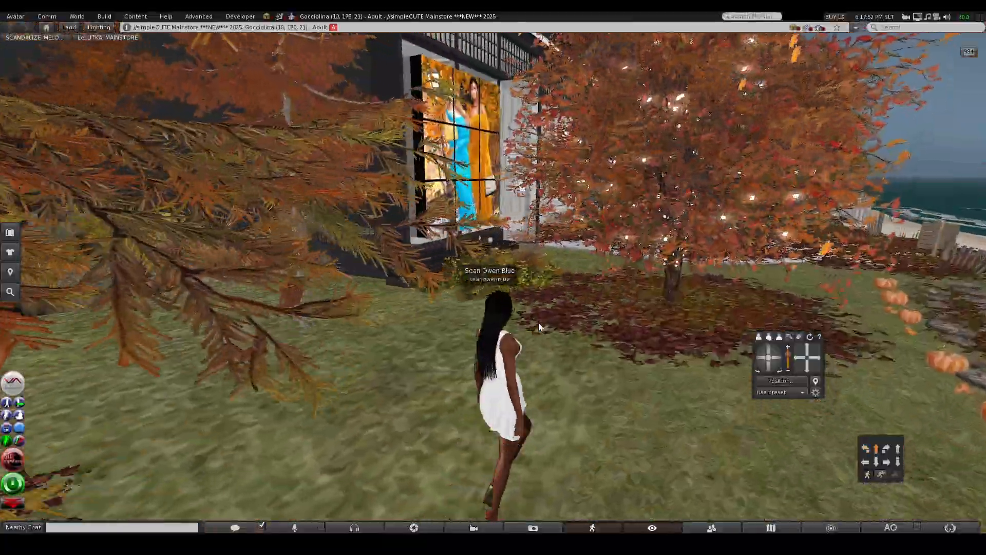
pyautogui.press('Up')
pyautogui.press('Up')
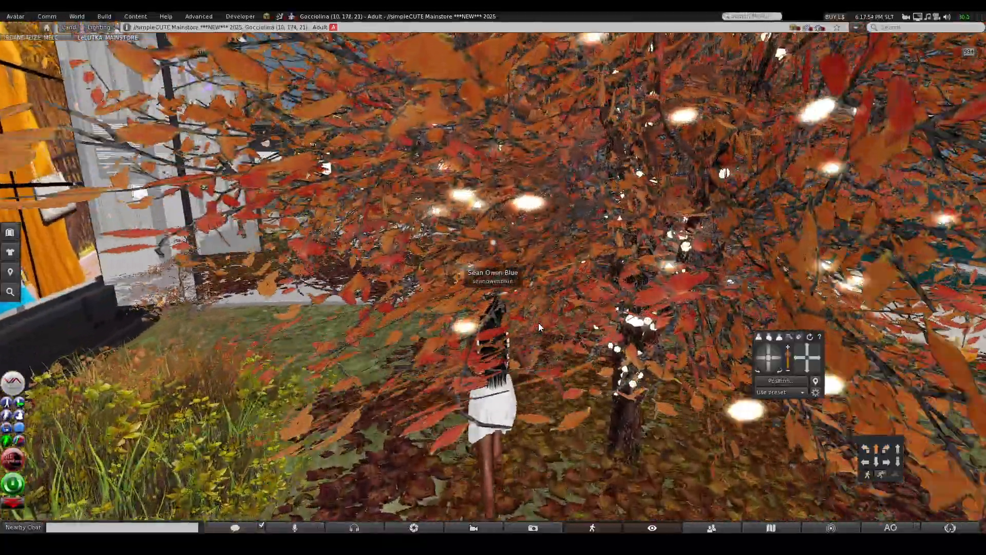
pyautogui.press('Left')
pyautogui.press('Up')
pyautogui.press('Right')
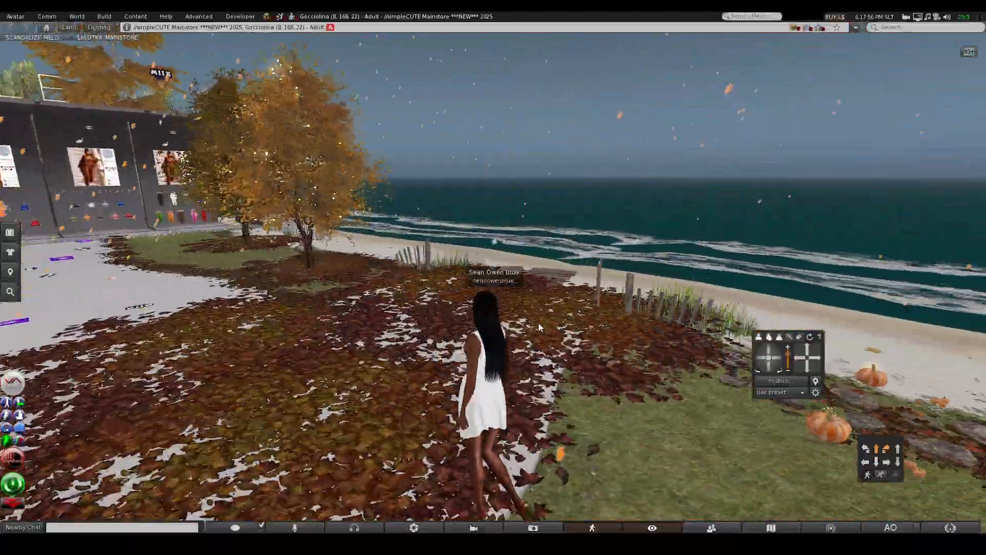
pyautogui.press('Left')
pyautogui.press('Left')
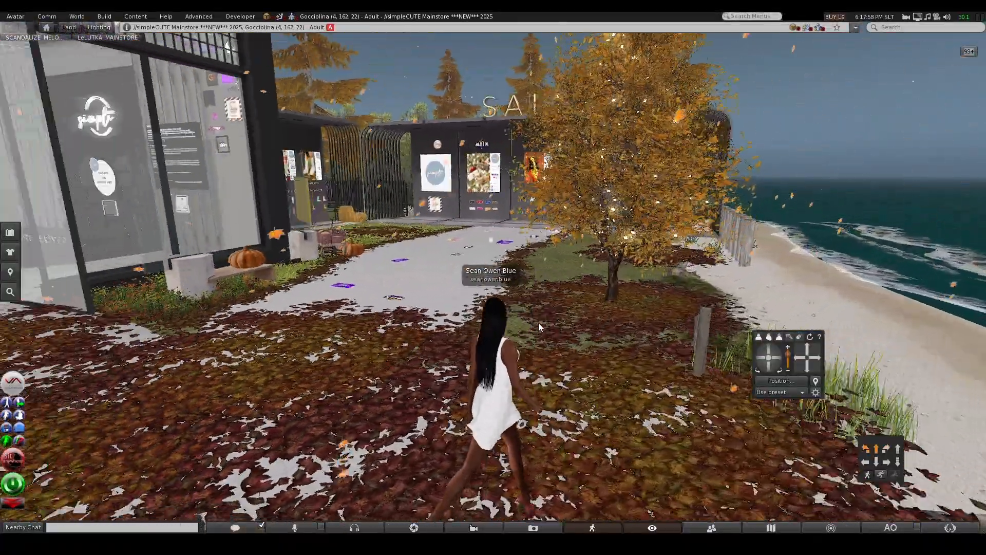
pyautogui.press('Up')
# Step: Orbit, shift and zoom the camera around the standing avatar to examine the fit of the dress from the front and side
pyautogui.click(759, 358)
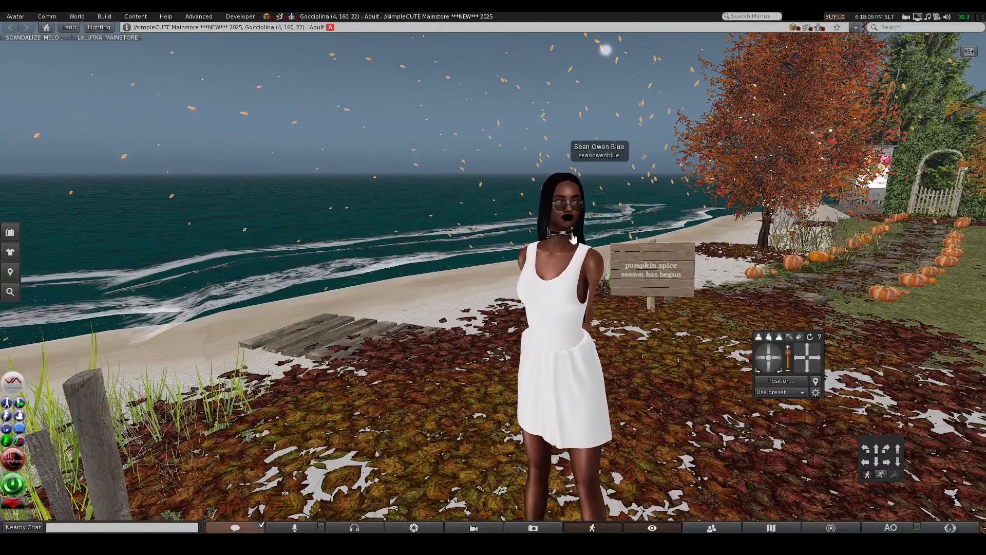
pyautogui.scroll(-3, 580, 254)
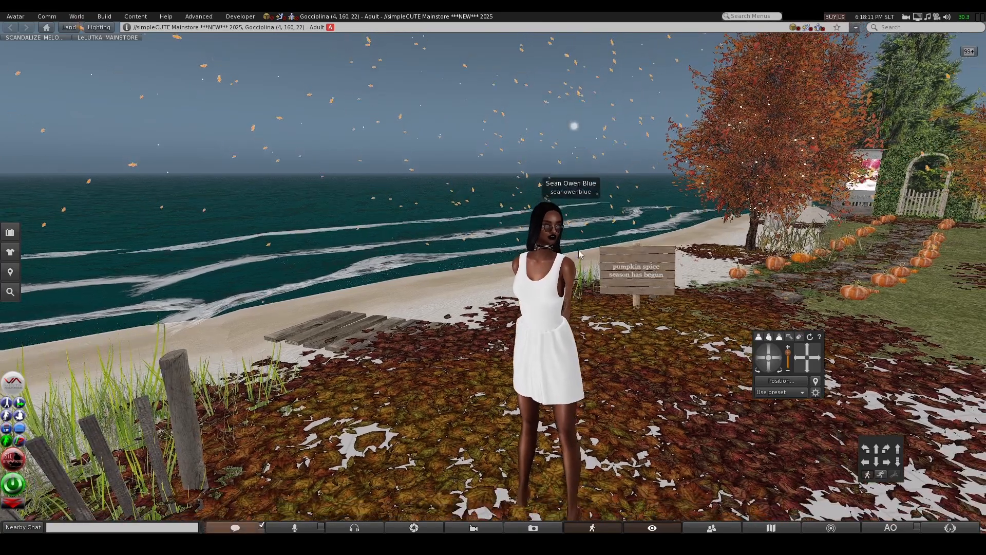
pyautogui.click(818, 358)
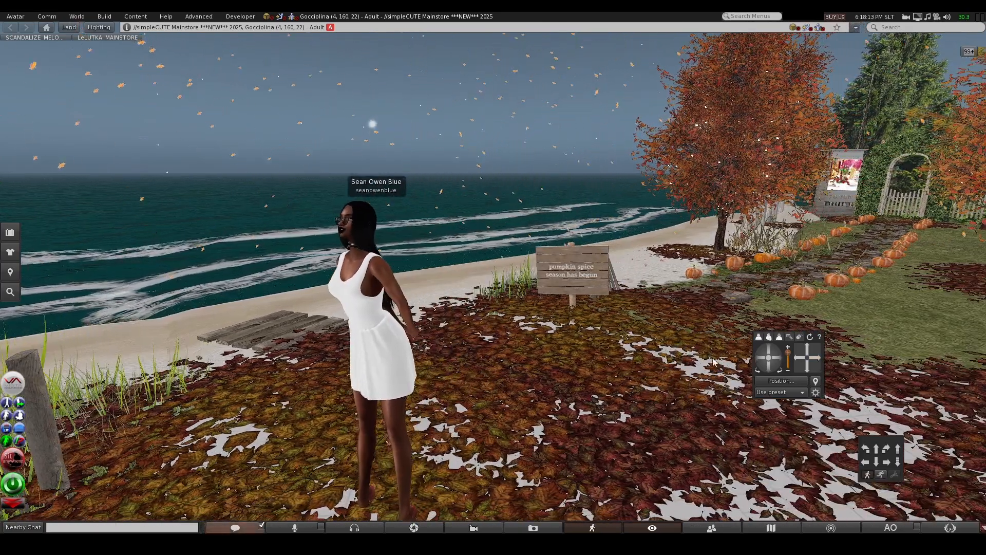
pyautogui.scroll(3, 500, 358)
pyautogui.scroll(-1, 515, 367)
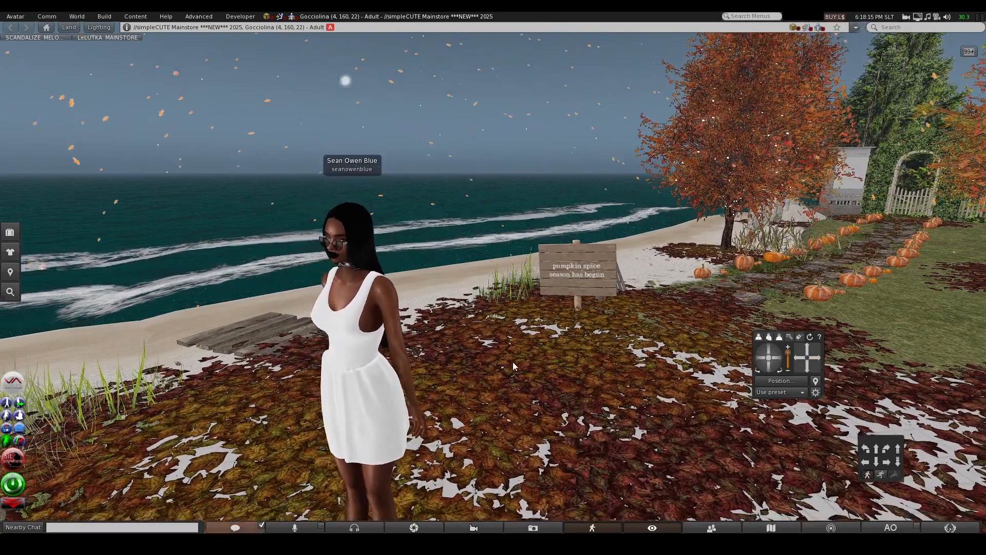
pyautogui.scroll(-2, 515, 366)
pyautogui.click(797, 359)
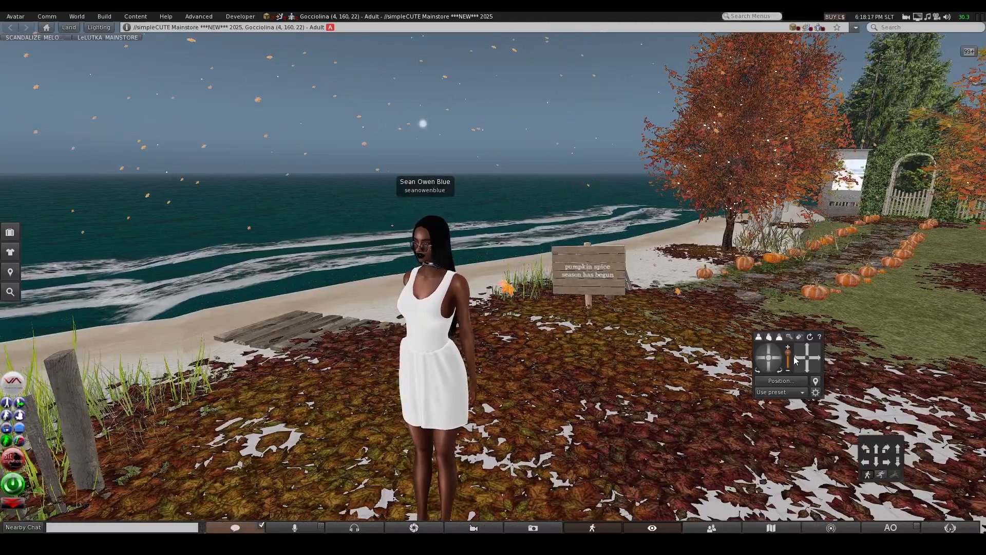
pyautogui.click(755, 361)
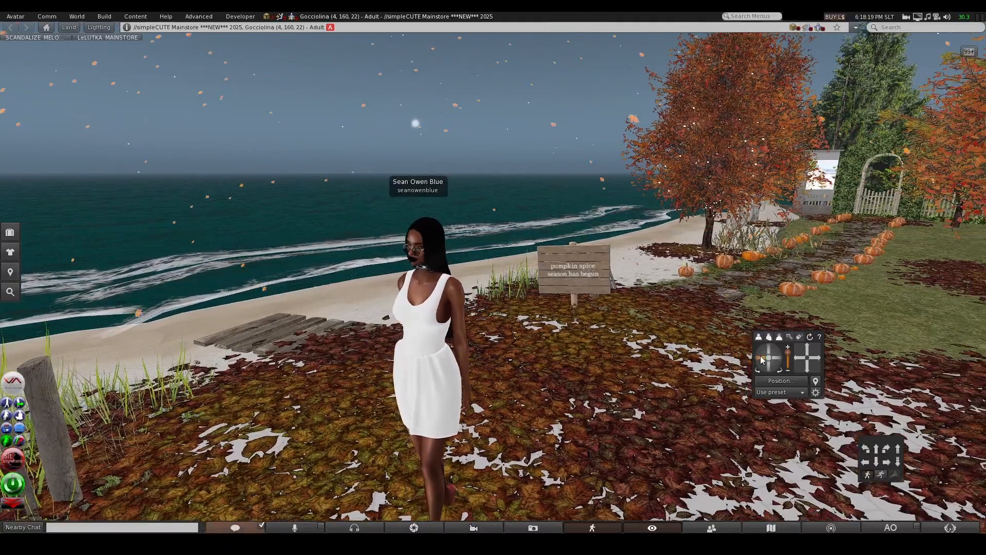
# Step: Bulk-upload the three Tutorial Dress LP_FABRIC_1_FRONT_1273 PNG maps (Base, Gloss, Normal) from the Tutorial Dress Textures folder
pyautogui.scroll(-2, 449, 273)
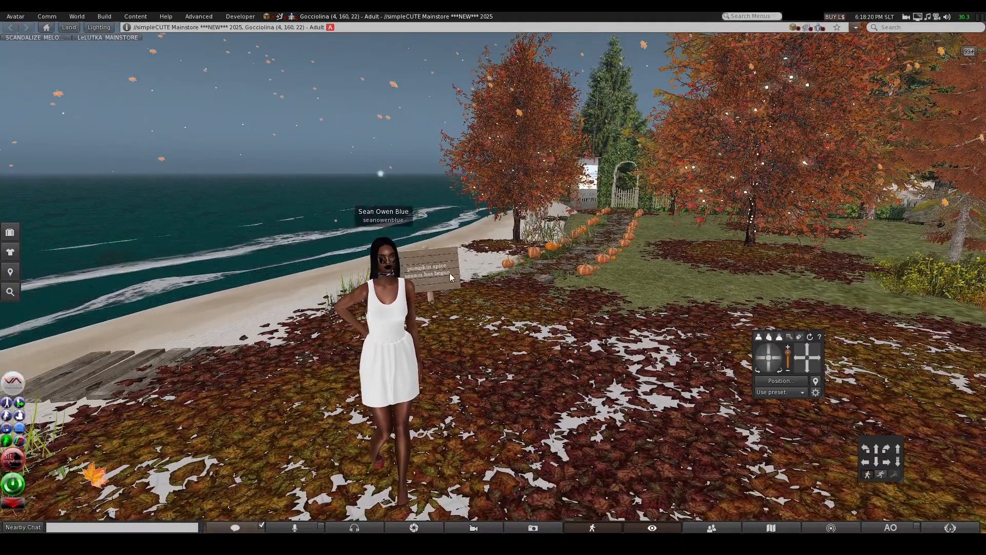
pyautogui.click(98, 18)
pyautogui.moveTo(136, 152)
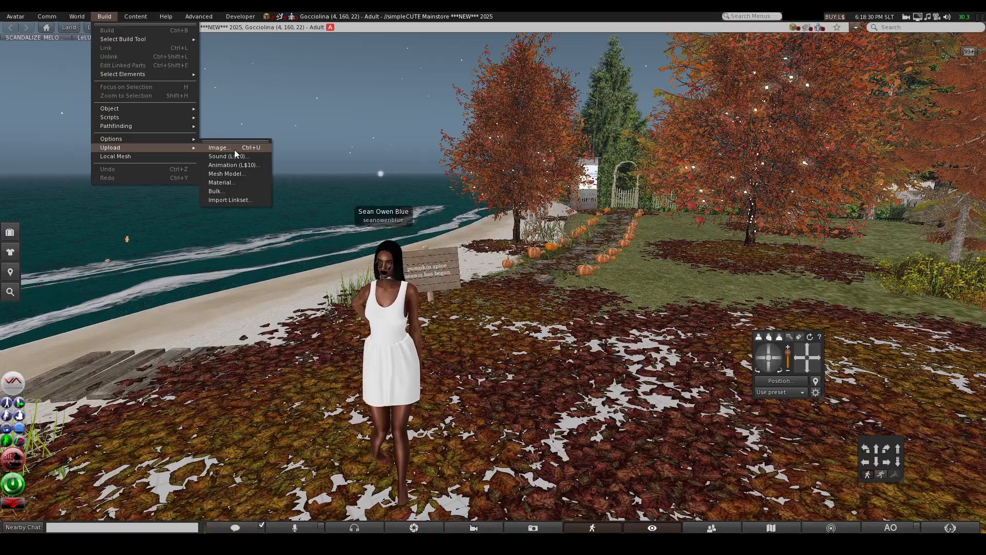
pyautogui.click(222, 192)
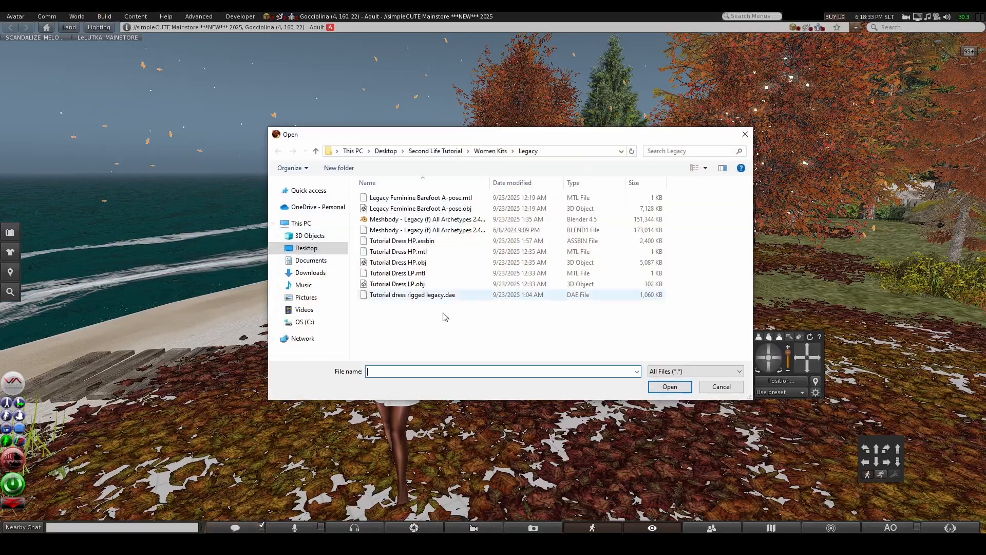
pyautogui.click(490, 151)
pyautogui.doubleClick(443, 210)
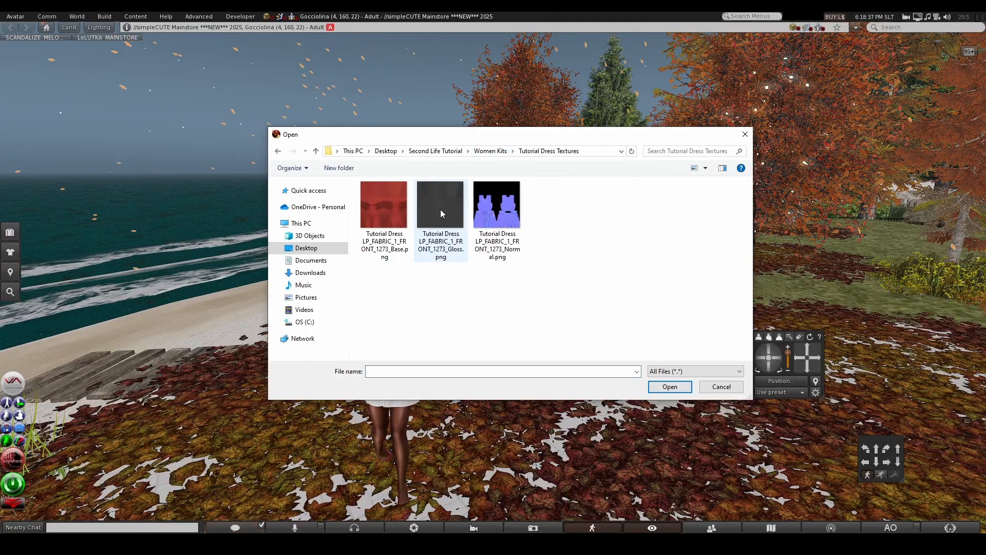
pyautogui.moveTo(382, 265); pyautogui.dragTo(514, 198)
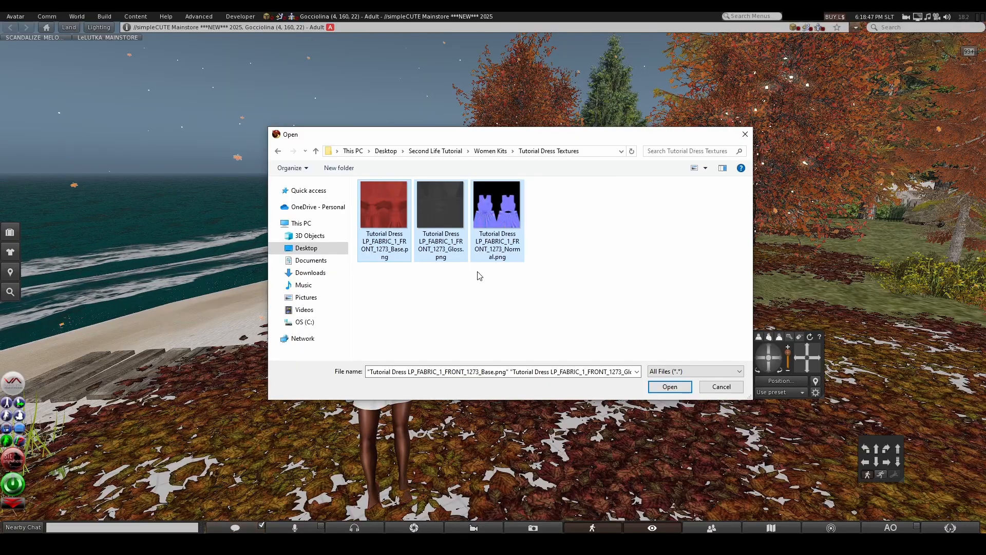
pyautogui.click(670, 391)
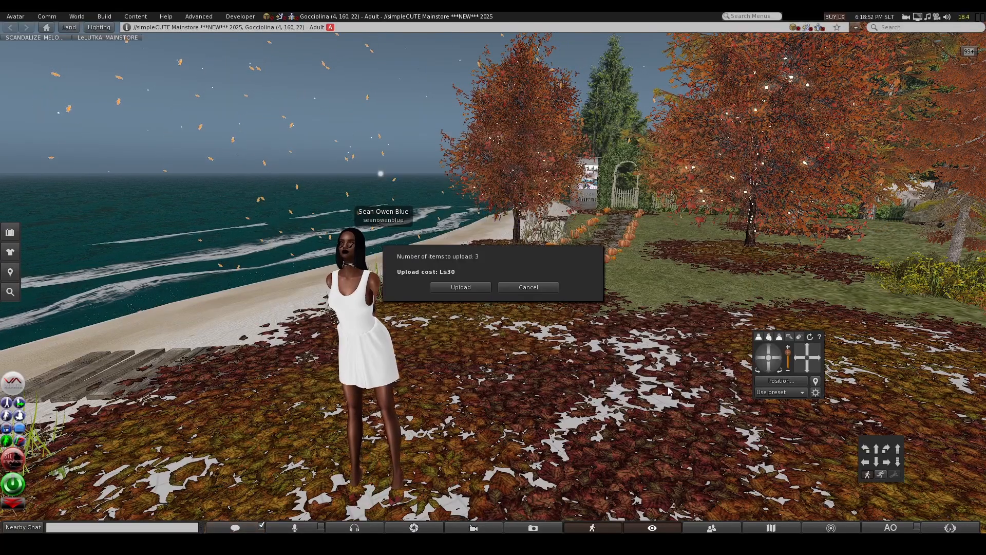
pyautogui.click(459, 290)
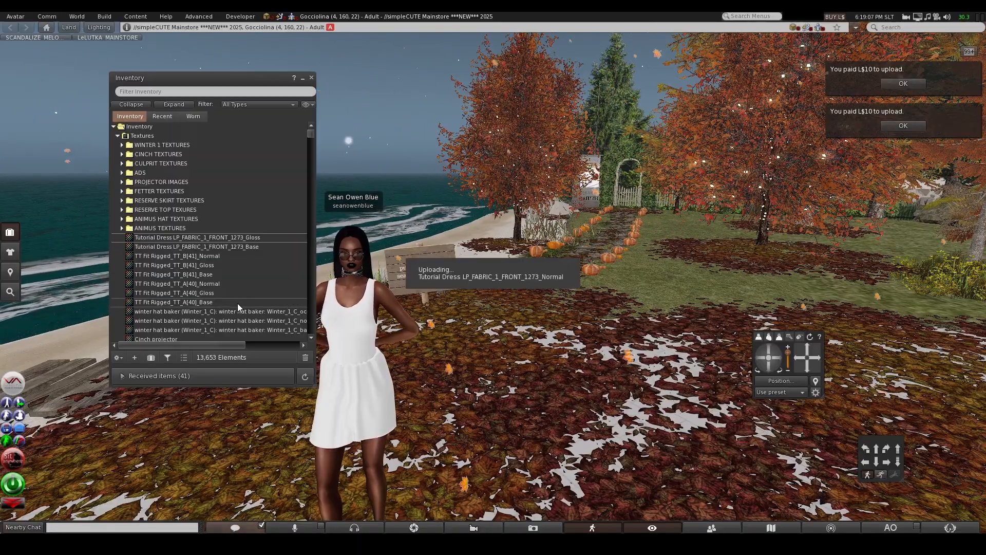
# Step: Orbit, shift and zoom the camera around the avatar to view the untextured dress from the front and side
pyautogui.press('Escape')
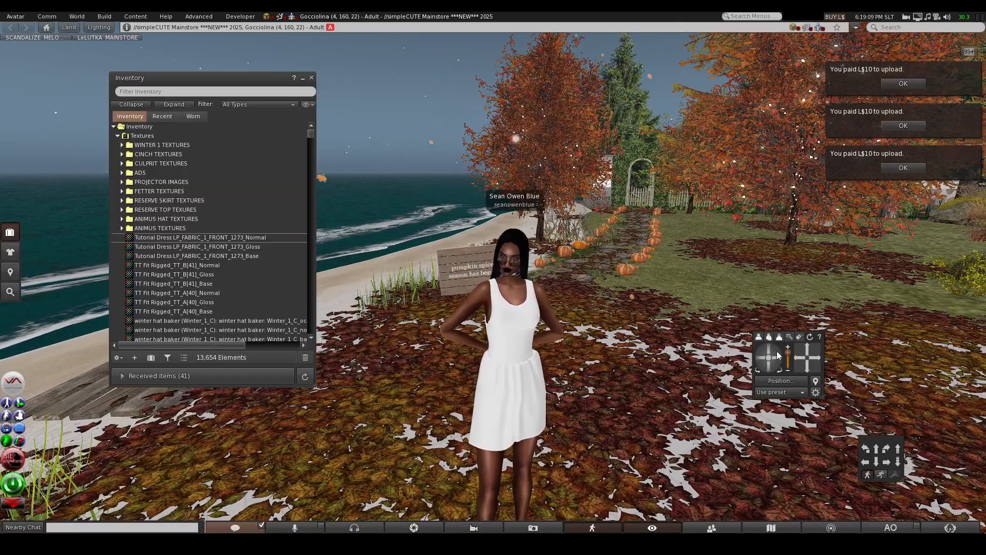
pyautogui.scroll(2, 663, 359)
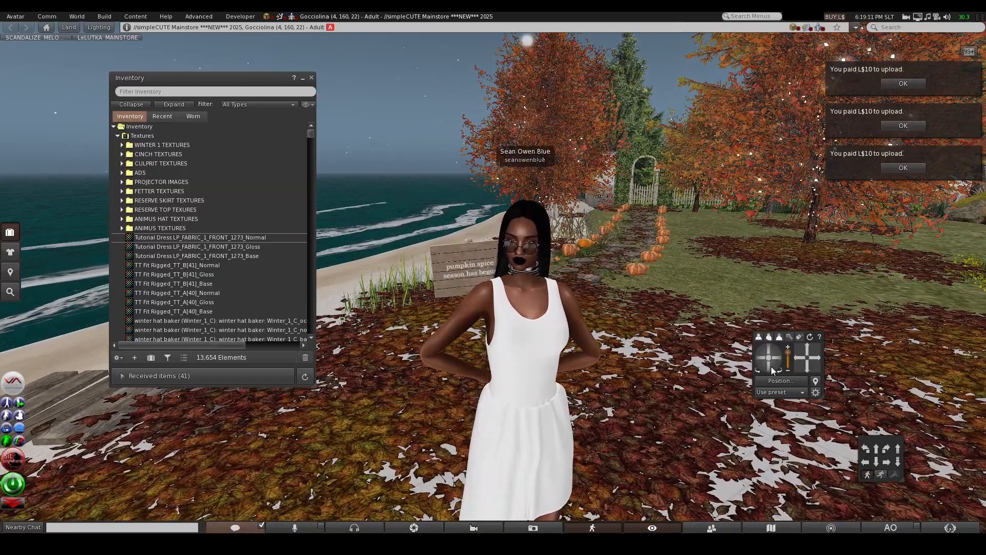
pyautogui.moveTo(772, 370); pyautogui.dragTo(771, 370)
pyautogui.click(807, 368)
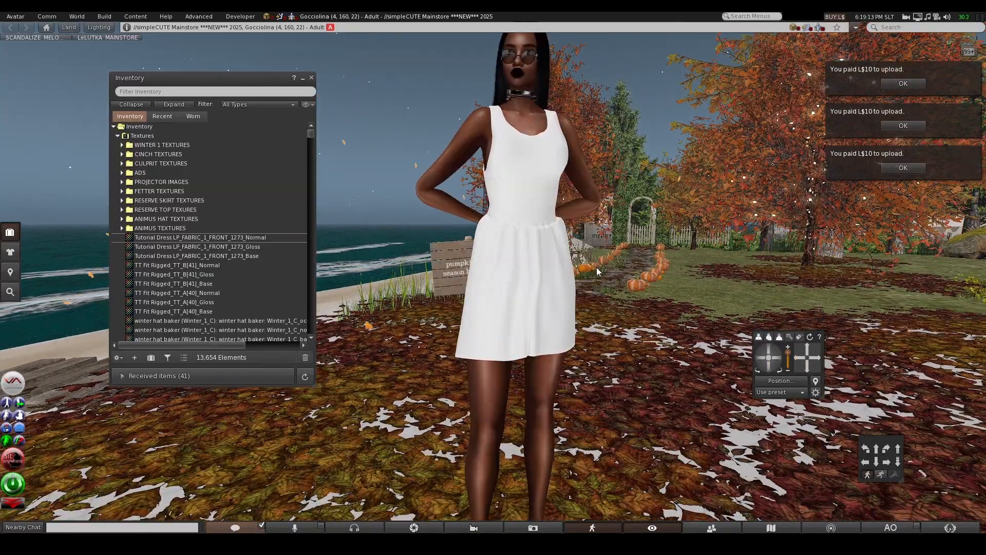
pyautogui.scroll(-2, 743, 358)
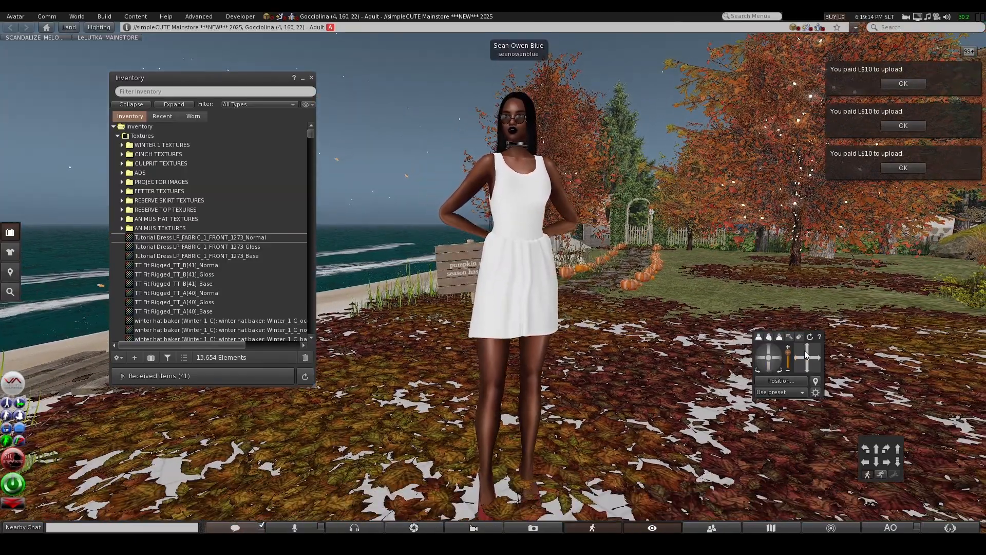
pyautogui.click(806, 354)
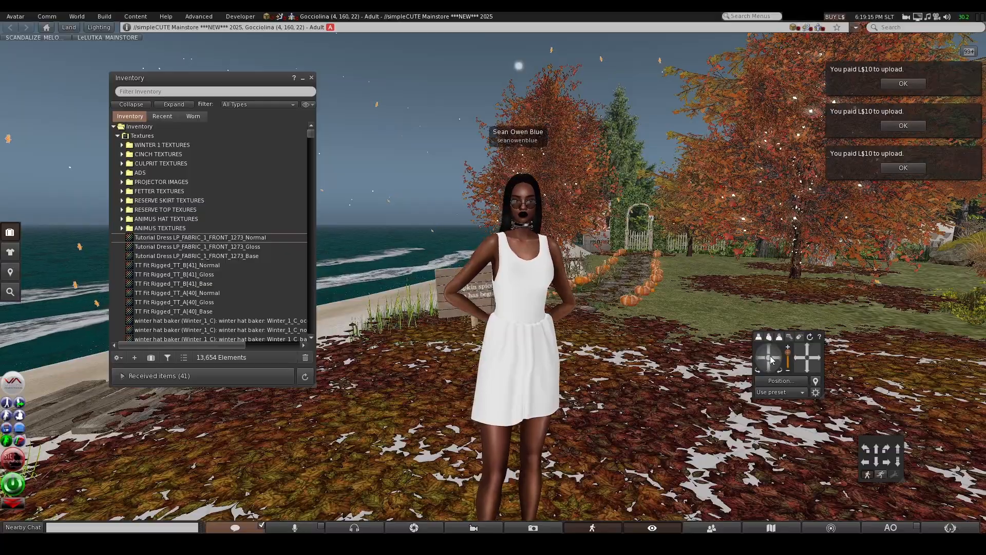
pyautogui.moveTo(770, 362); pyautogui.dragTo(757, 362)
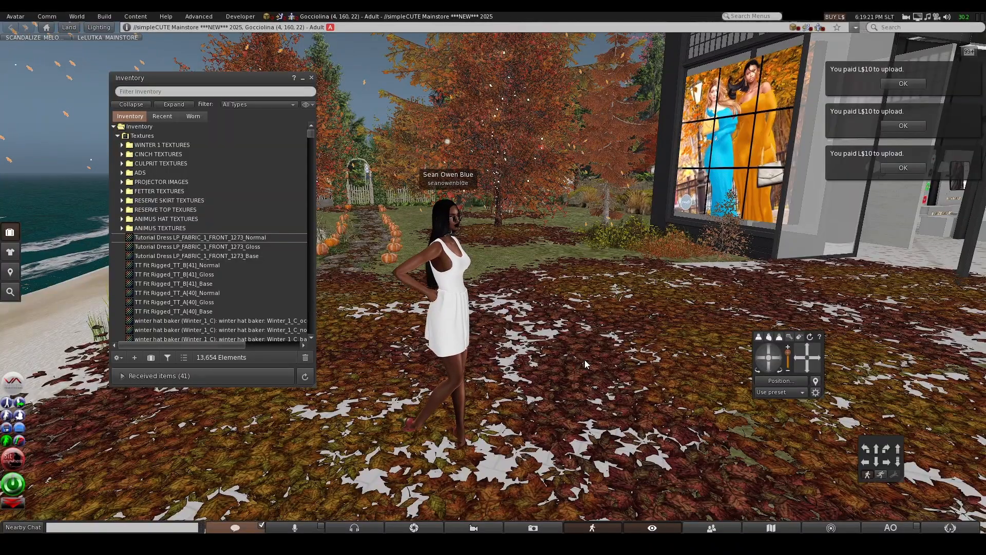
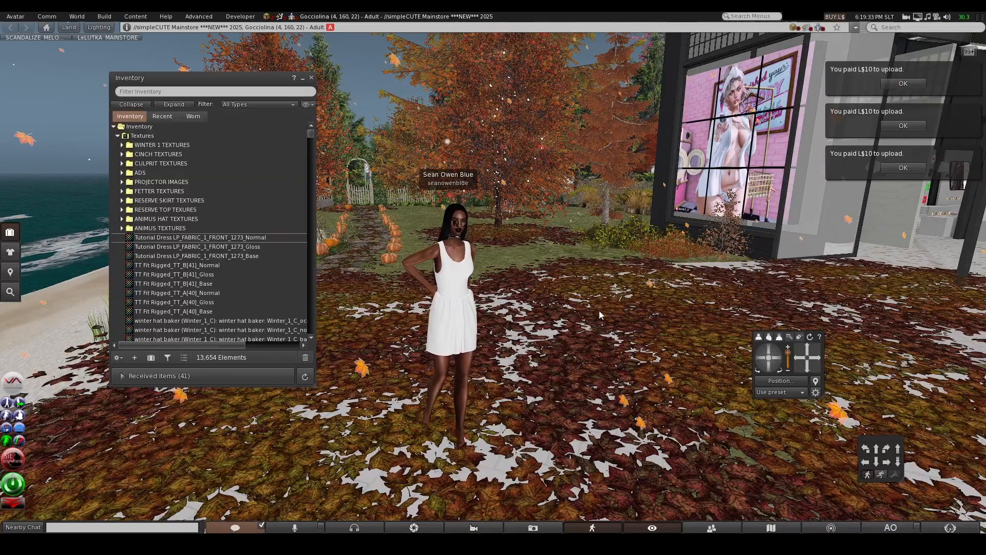
pyautogui.scroll(3, 599, 310)
pyautogui.moveTo(771, 362); pyautogui.dragTo(759, 361)
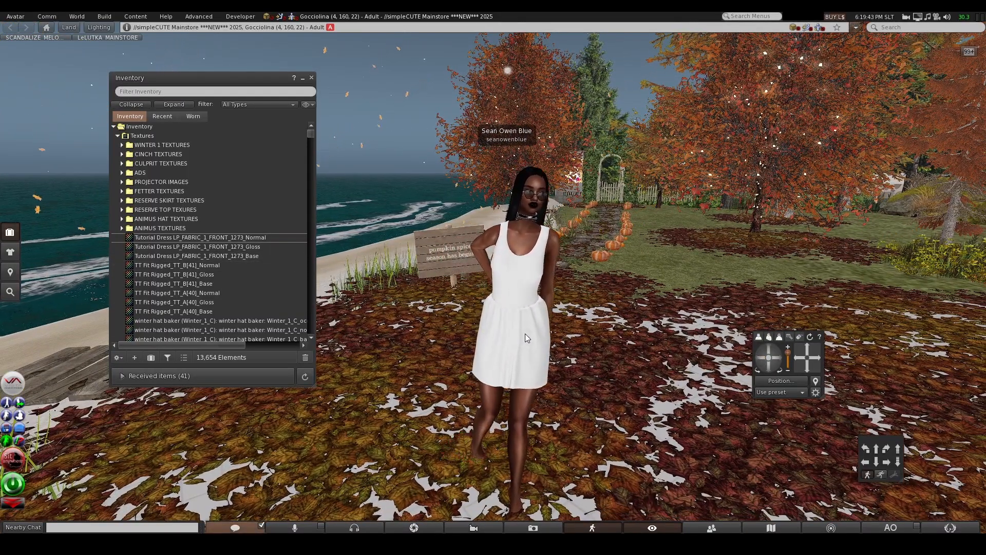
# Step: Open the worn dress for editing and show its Blinn-Phong texture settings
pyautogui.click(212, 239)
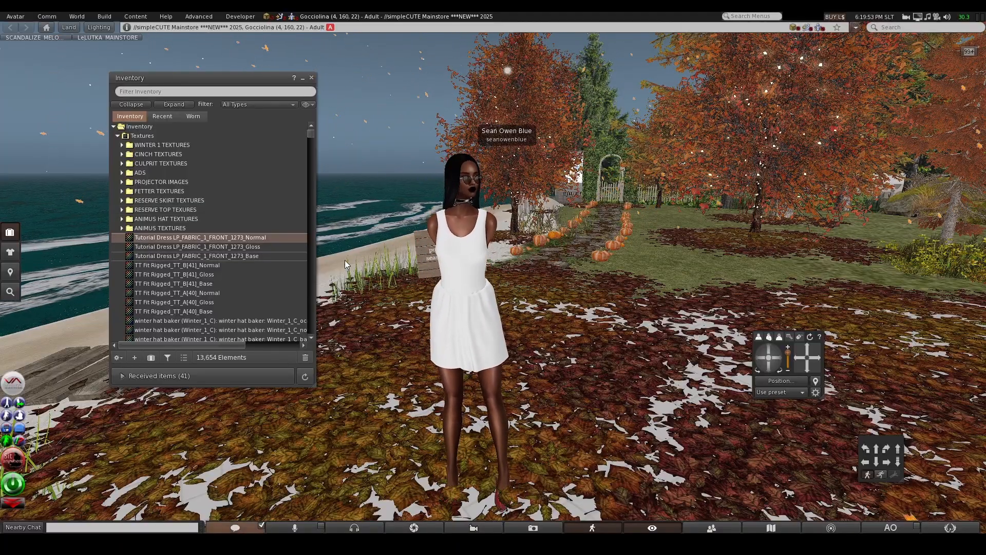
pyautogui.rightClick(467, 282)
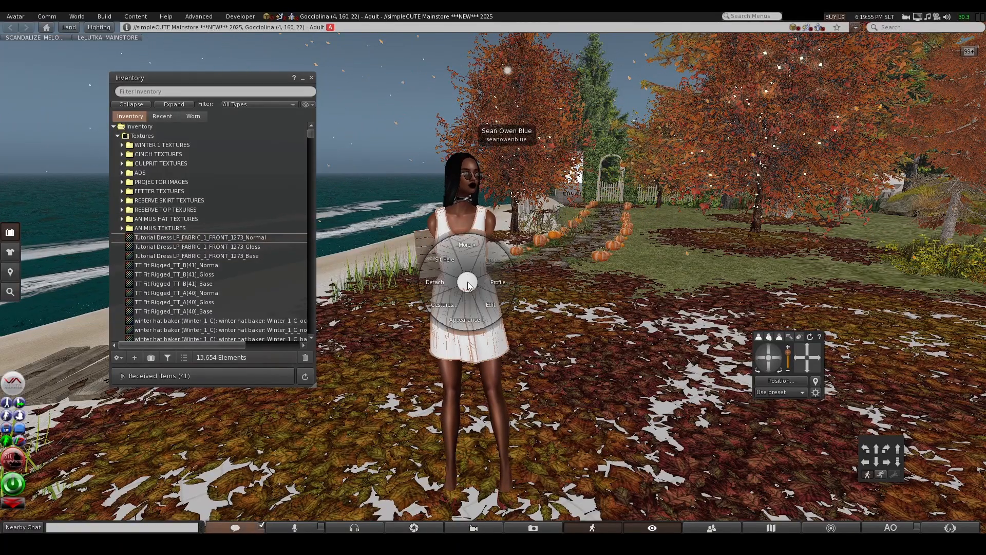
pyautogui.click(498, 310)
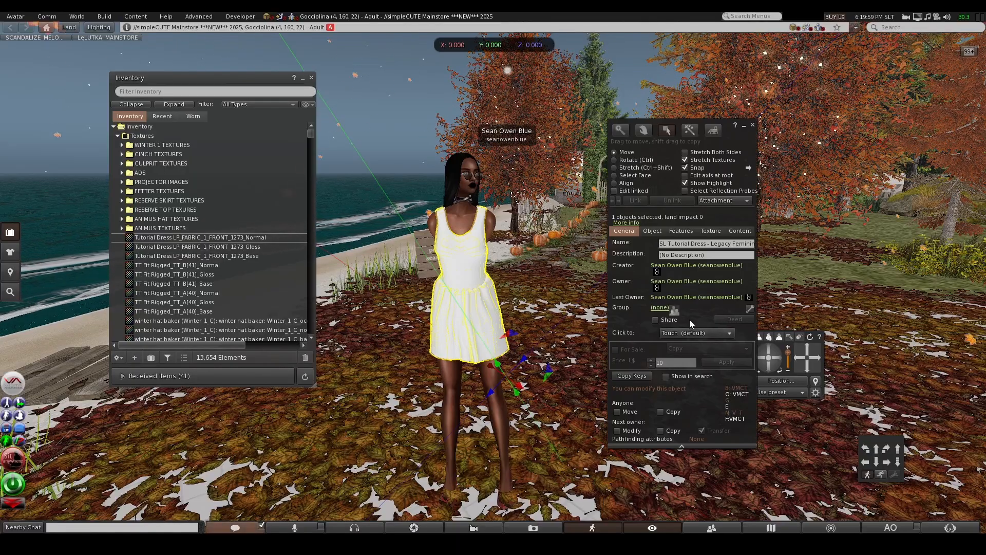
pyautogui.click(681, 231)
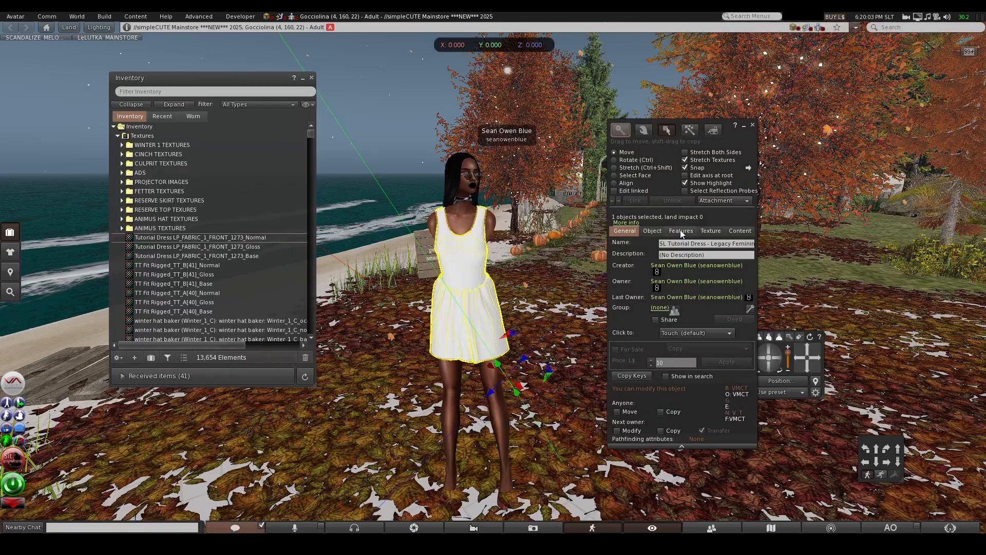
pyautogui.click(709, 232)
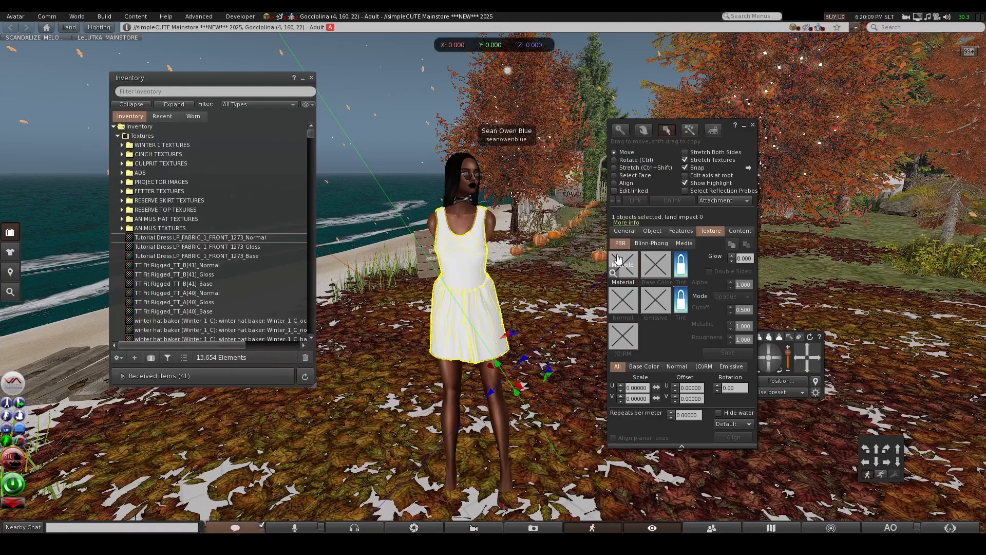
pyautogui.click(653, 243)
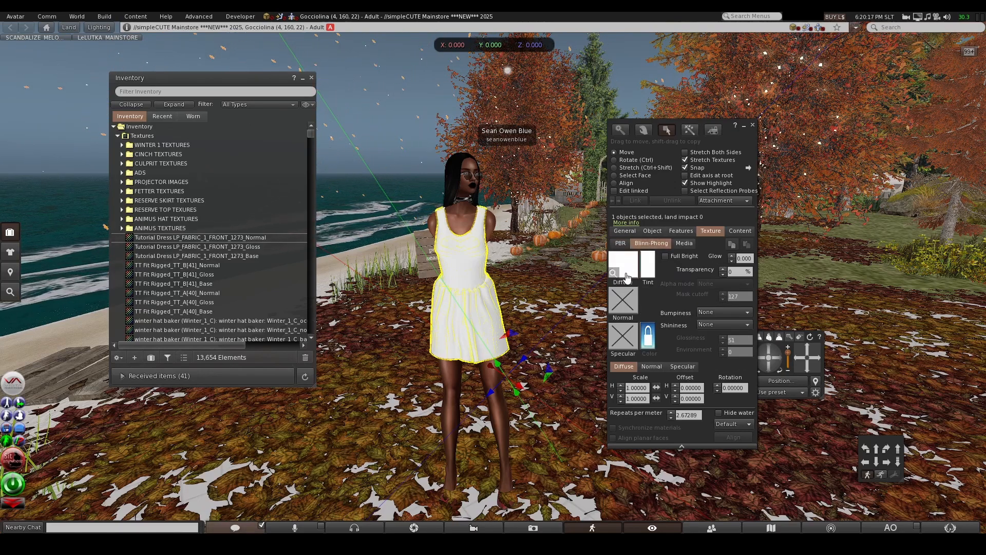
# Step: Apply the uploaded Tutorial Dress LP_FABRIC_1_FRONT_1273_Base texture as the dress's diffuse map
pyautogui.click(242, 256)
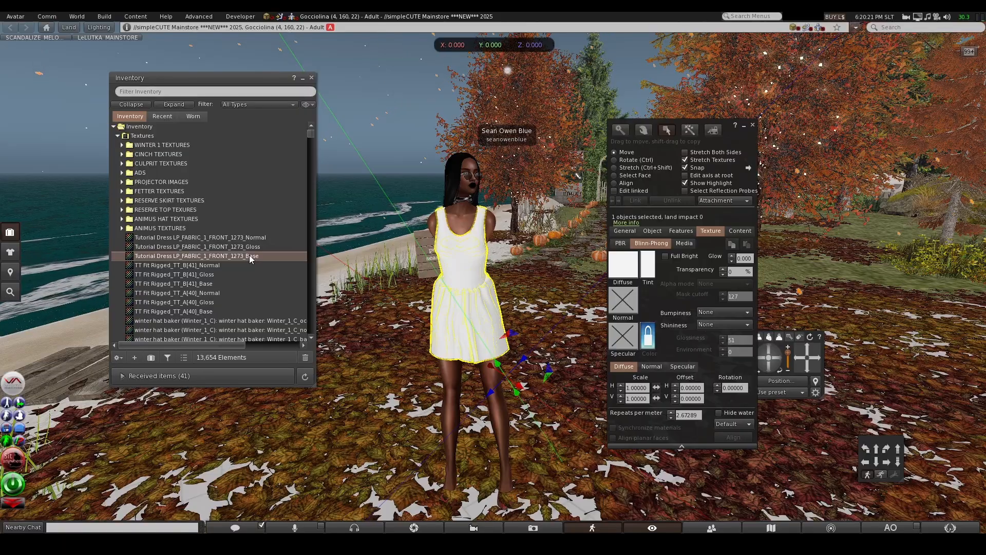
pyautogui.moveTo(249, 255)
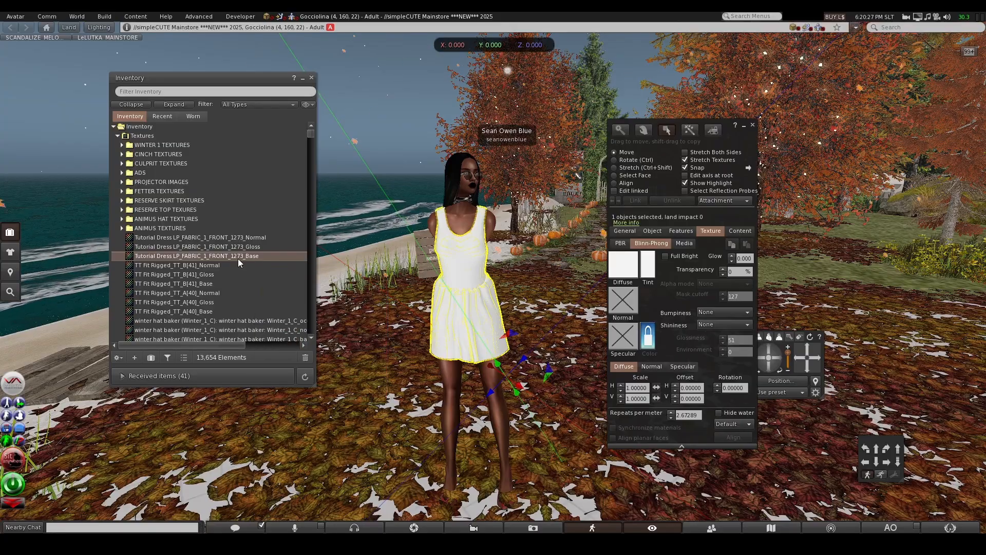
pyautogui.moveTo(238, 258); pyautogui.dragTo(627, 269)
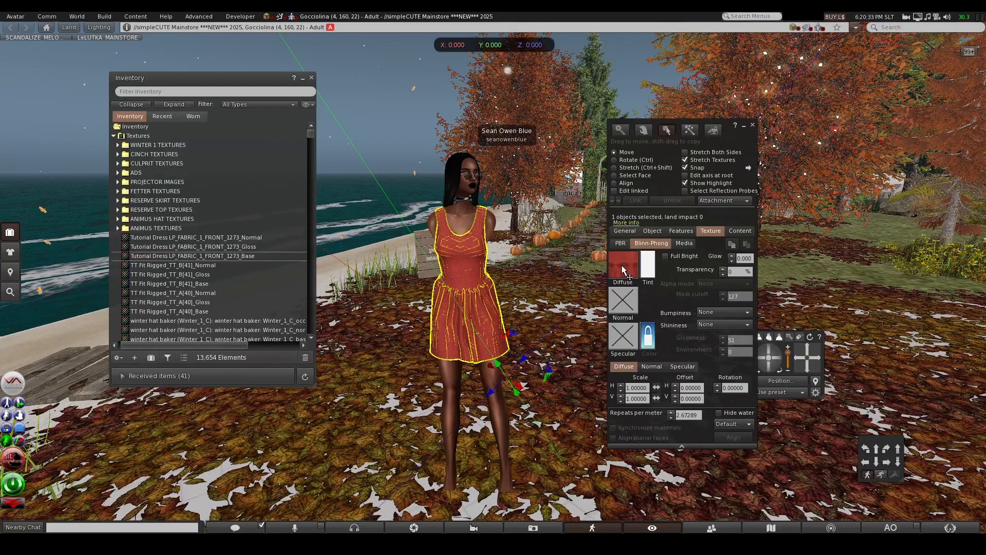
# Step: Try a light blue tint of RGB 128, 132, 226 over the dress's diffuse texture, and cancel the colour change
pyautogui.click(648, 264)
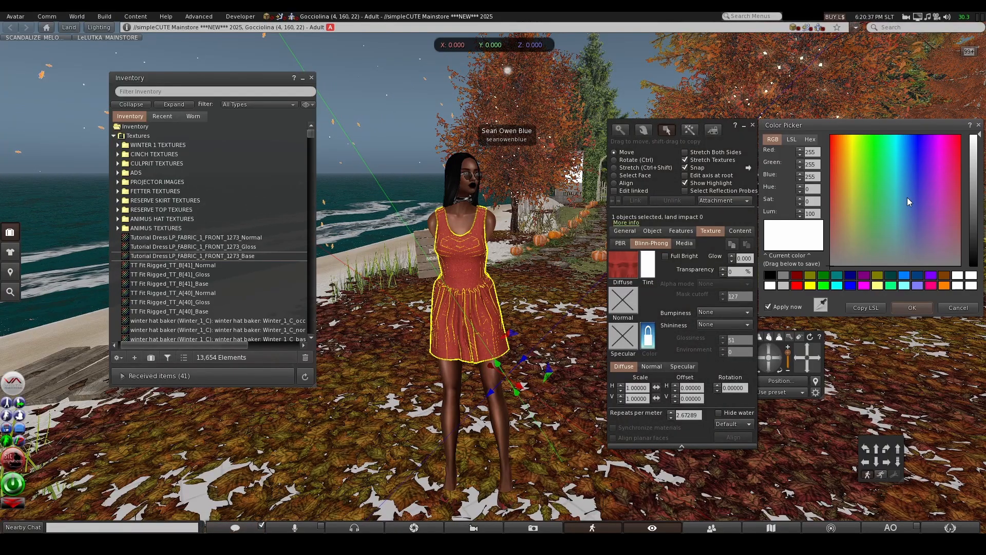
pyautogui.click(917, 172)
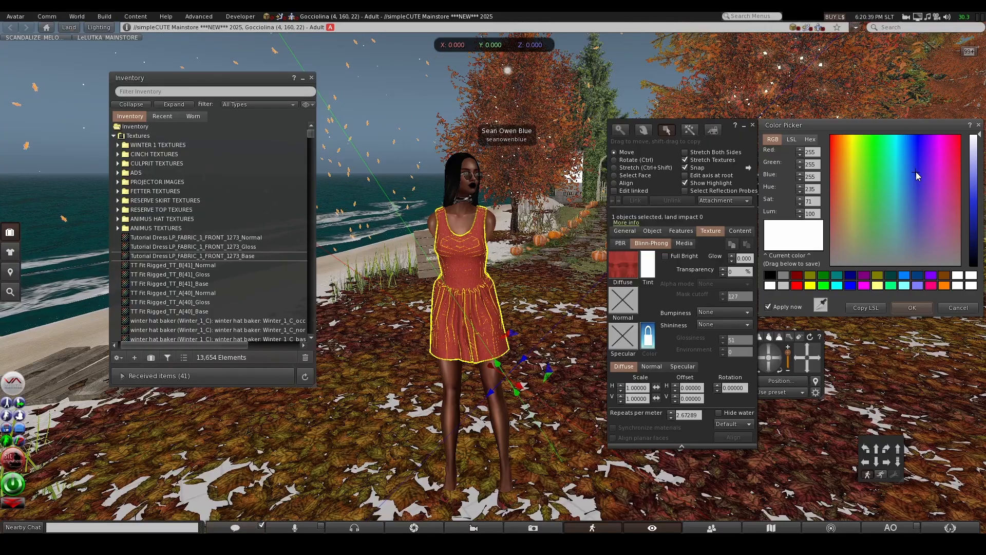
pyautogui.click(976, 207)
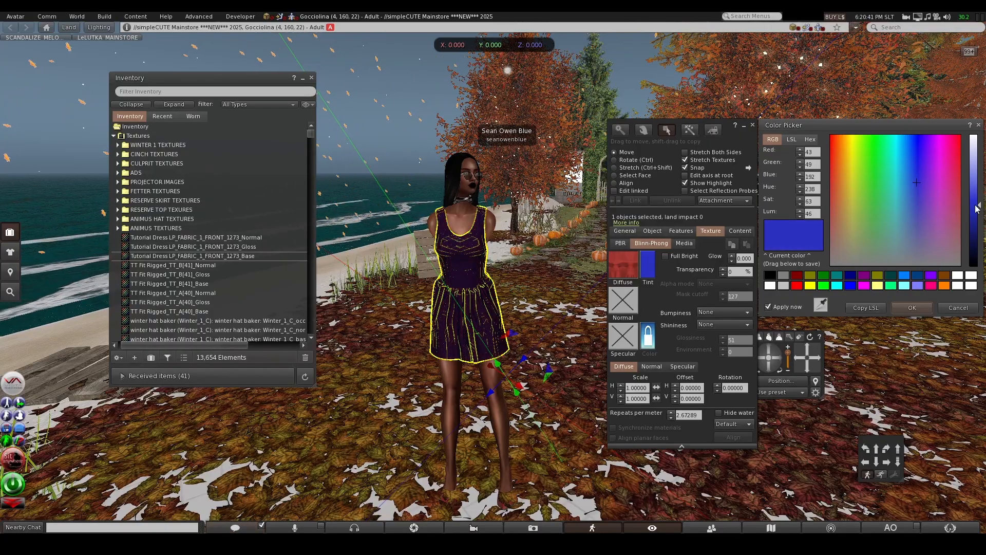
pyautogui.moveTo(977, 207); pyautogui.dragTo(964, 177)
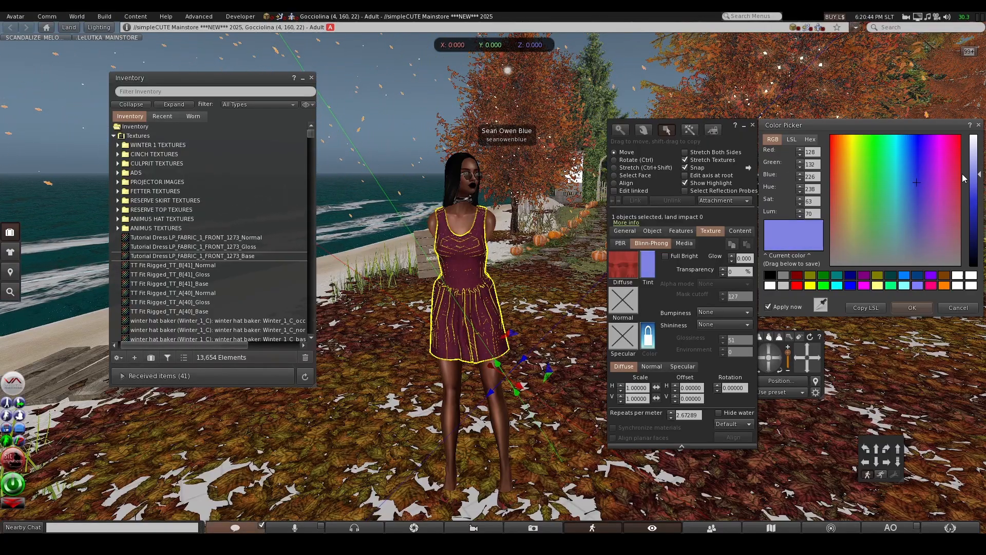
pyautogui.click(955, 310)
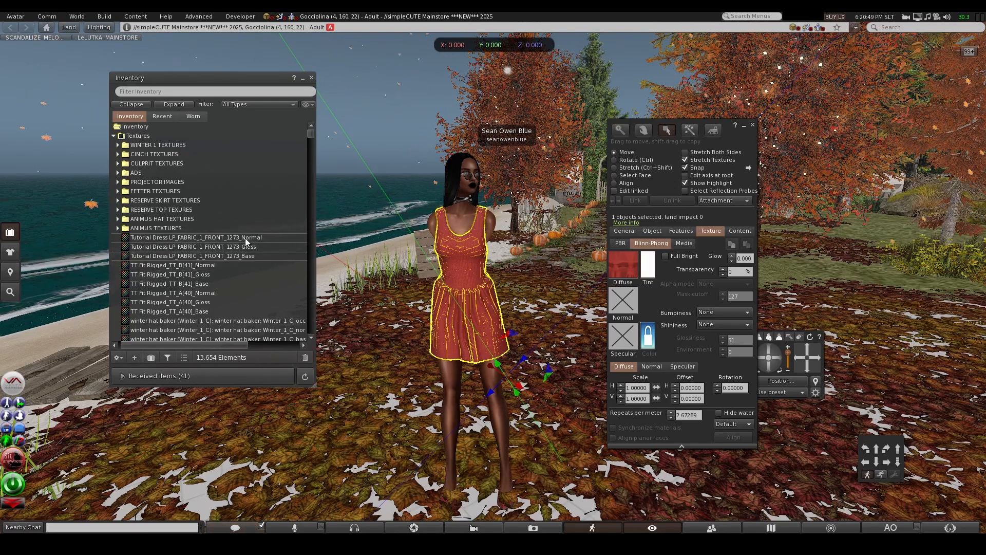
# Step: Replace the dress's diffuse texture with the Blank texture and view the dress up close
pyautogui.scroll(3, 540, 349)
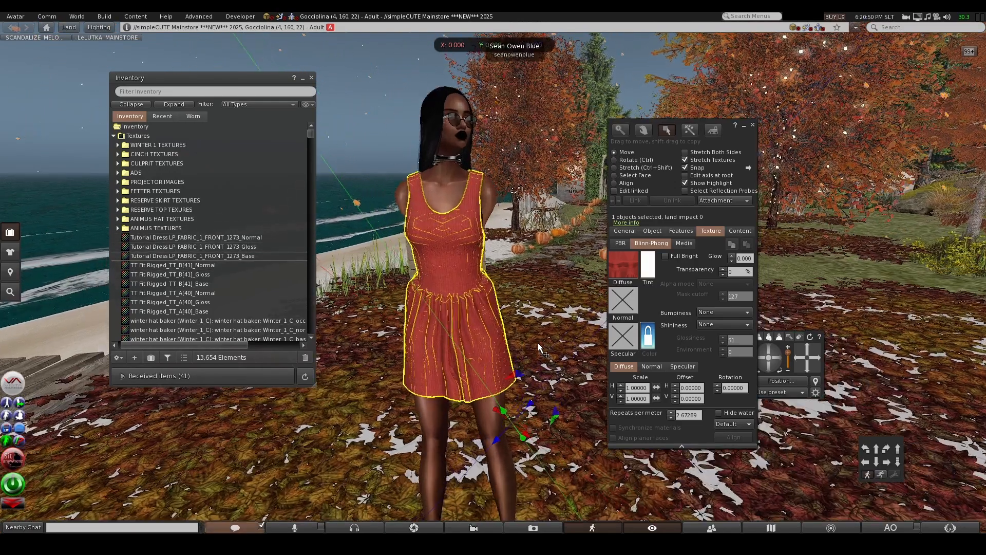
pyautogui.click(628, 270)
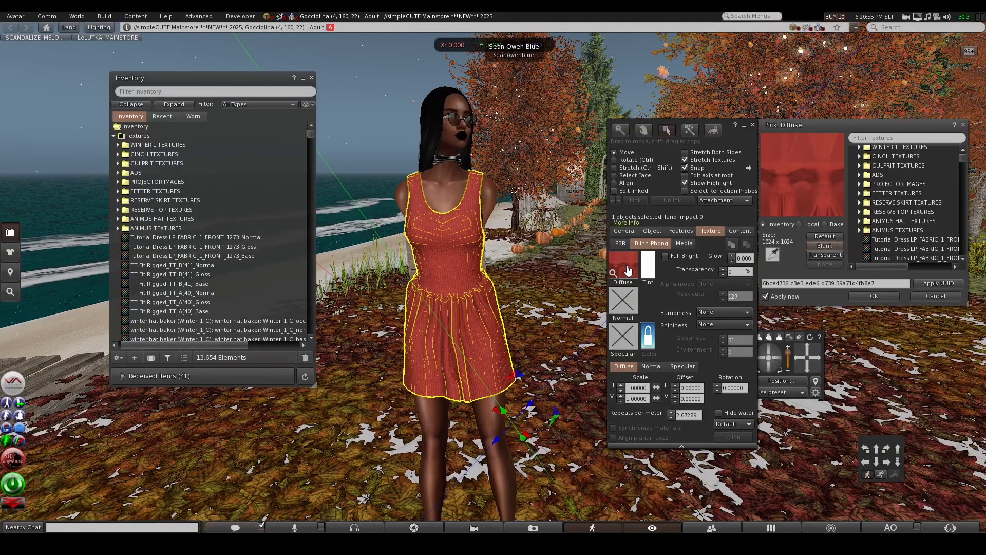
pyautogui.click(827, 247)
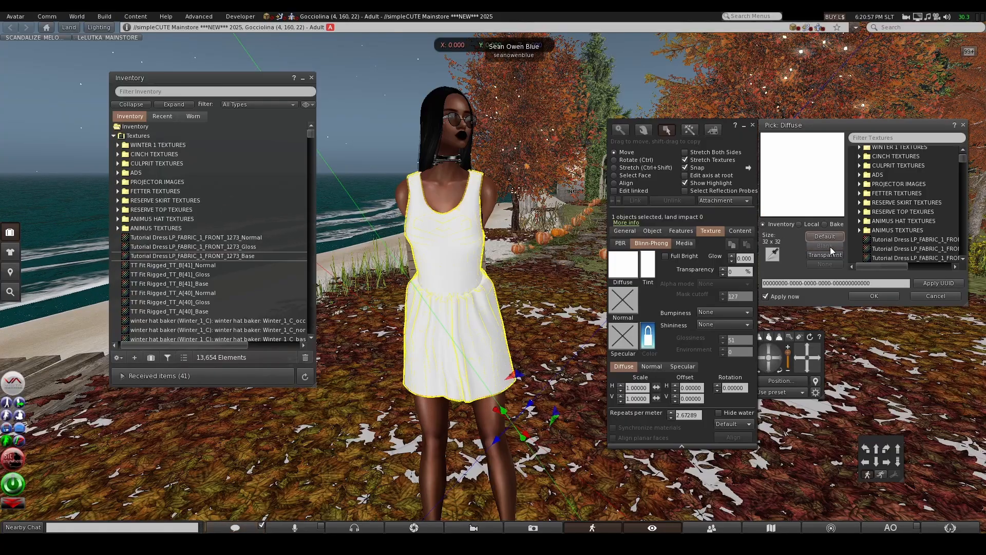
pyautogui.click(963, 125)
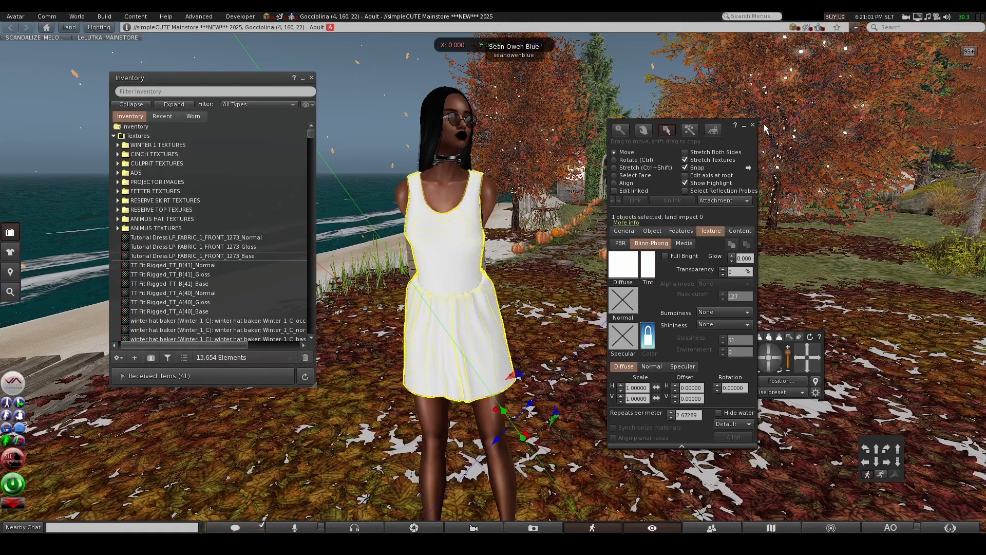
pyautogui.scroll(-1, 513, 316)
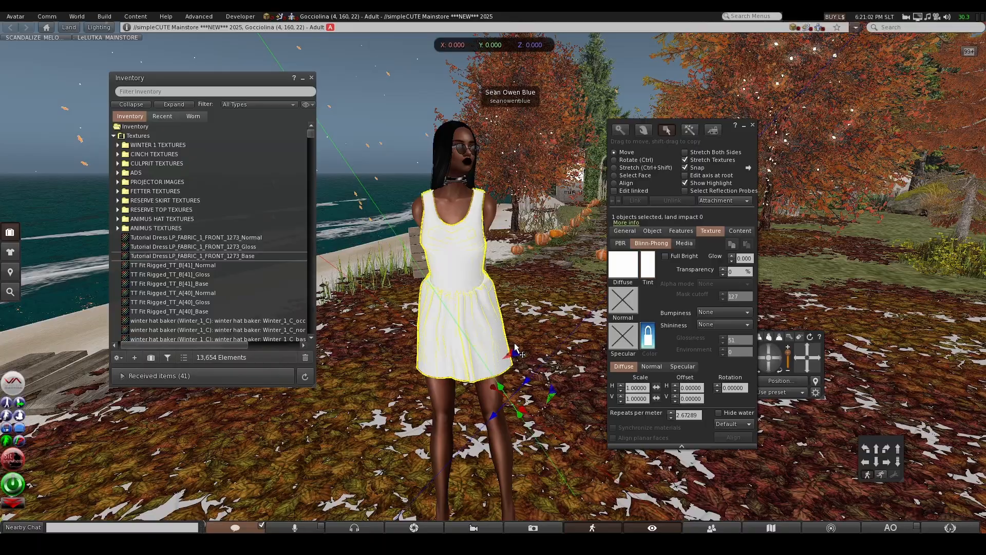
pyautogui.scroll(1, 515, 345)
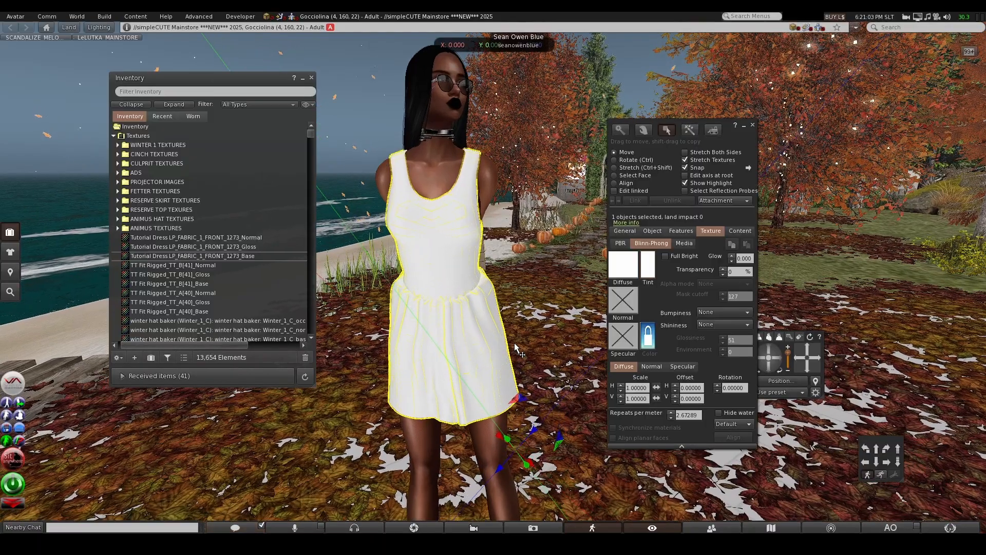
# Step: Apply the Tutorial Dress LP_FABRIC_1_FRONT_1273_Normal texture as the dress's normal map and check the folds
pyautogui.click(236, 229)
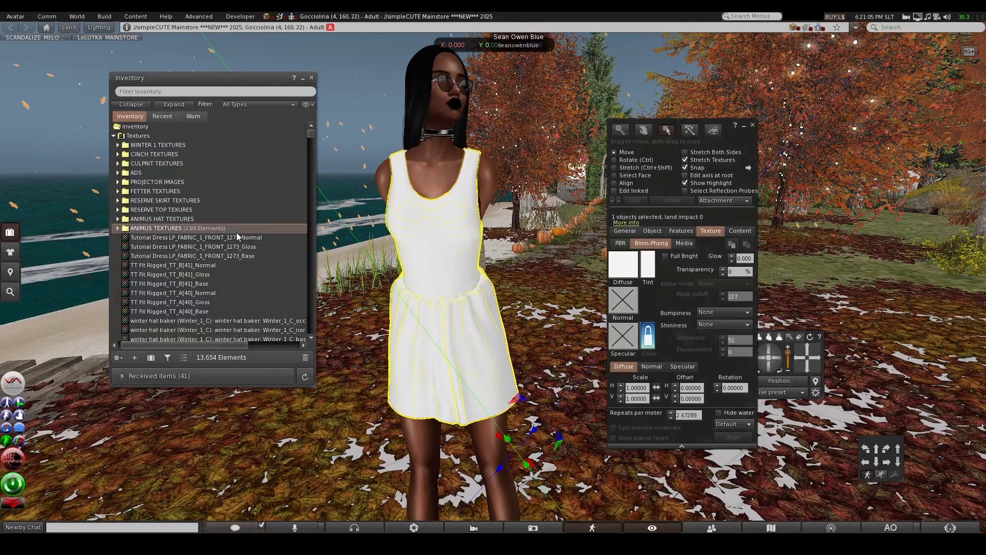
pyautogui.moveTo(236, 237); pyautogui.dragTo(625, 300)
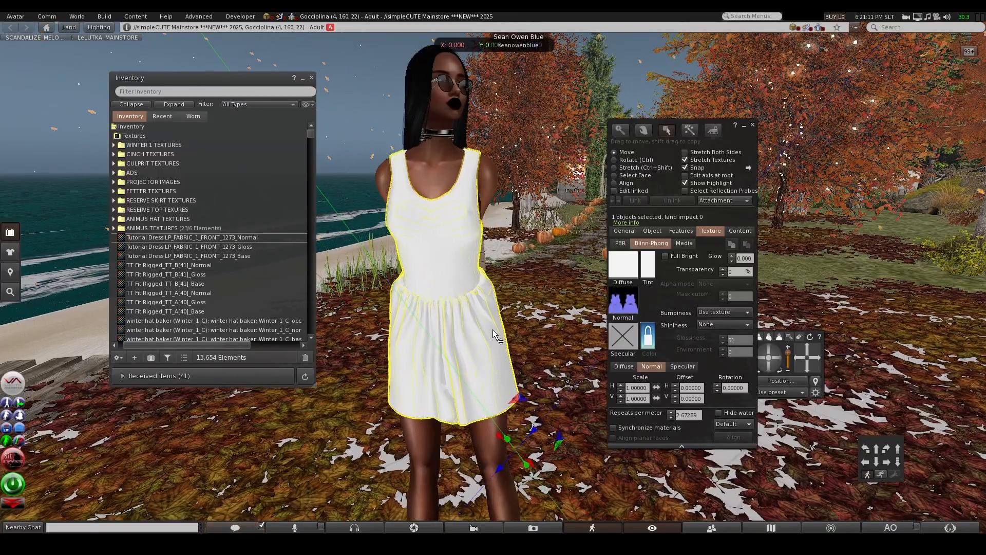
pyautogui.scroll(-3, 494, 333)
pyautogui.scroll(3, 494, 334)
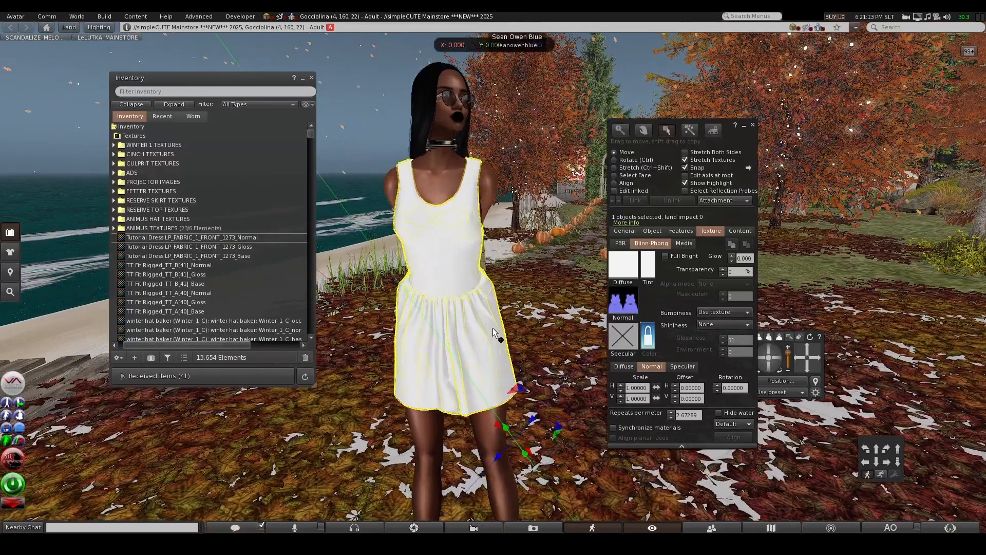
# Step: Replace the dress's blank diffuse texture with Tutorial Dress LP_FABRIC_1_FRONT_1273_Base and check it on the dress
pyautogui.click(233, 256)
pyautogui.moveTo(232, 260); pyautogui.dragTo(623, 273)
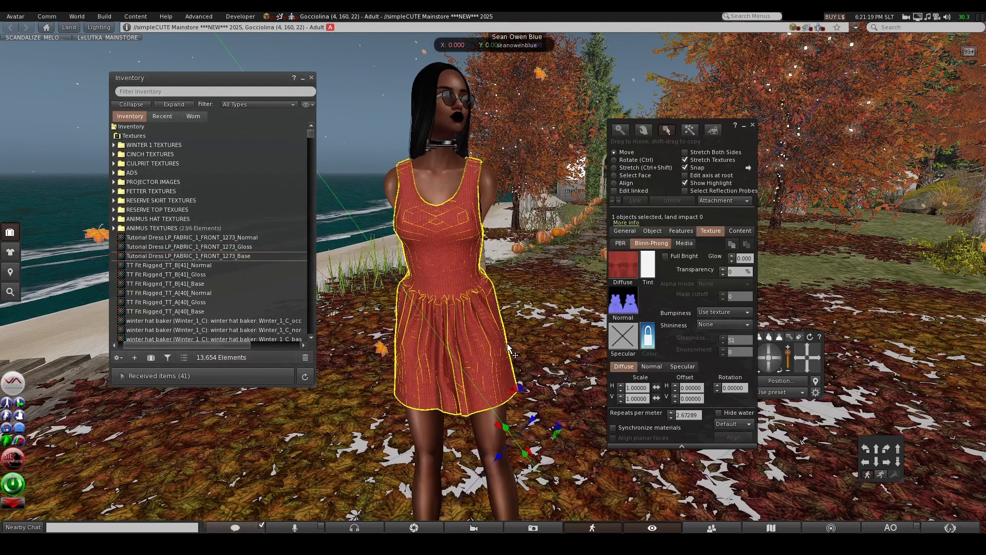
pyautogui.scroll(-2, 507, 350)
pyautogui.scroll(2, 507, 349)
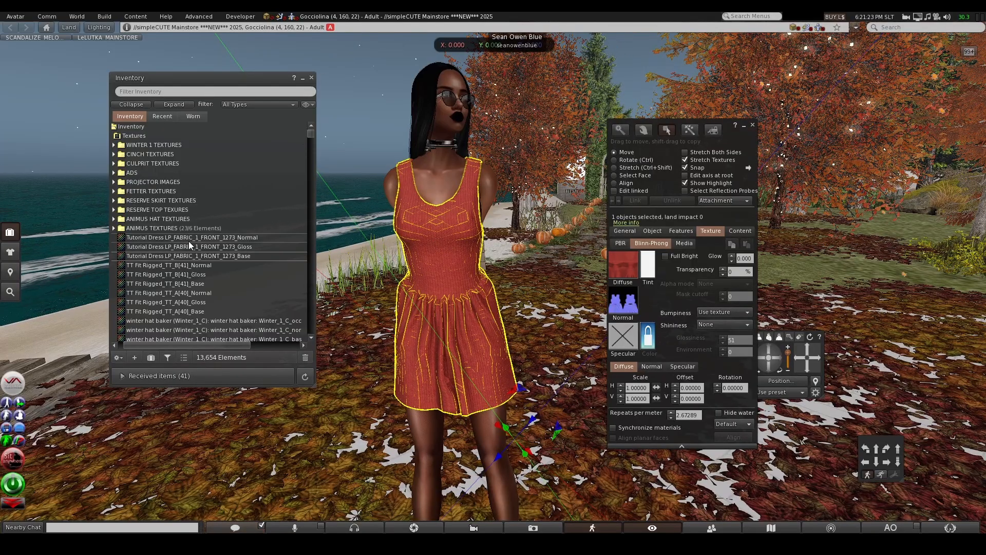
# Step: Try the Blank texture as the dress's specular map, look at its specular colour options, and clear the specular map again
pyautogui.moveTo(230, 249)
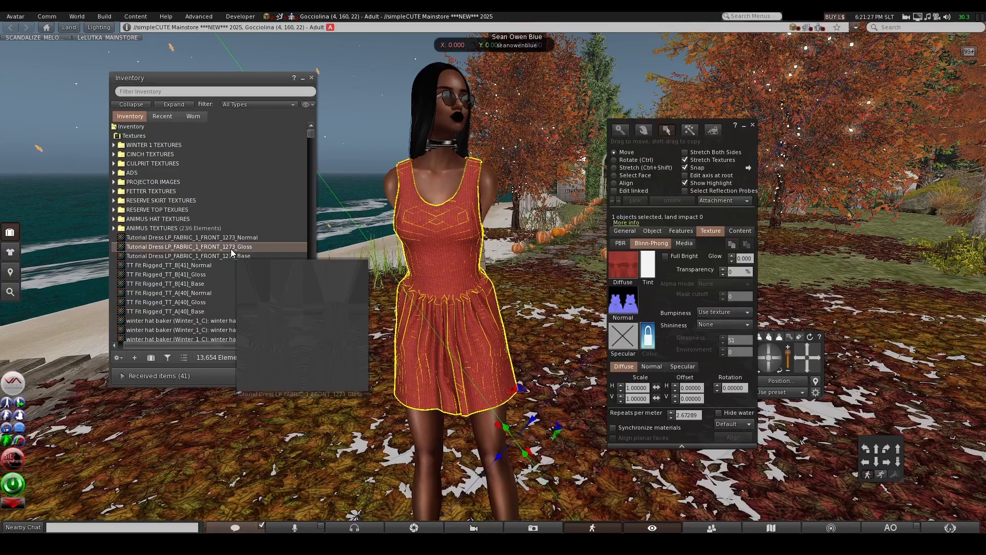
pyautogui.moveTo(230, 249); pyautogui.dragTo(246, 253)
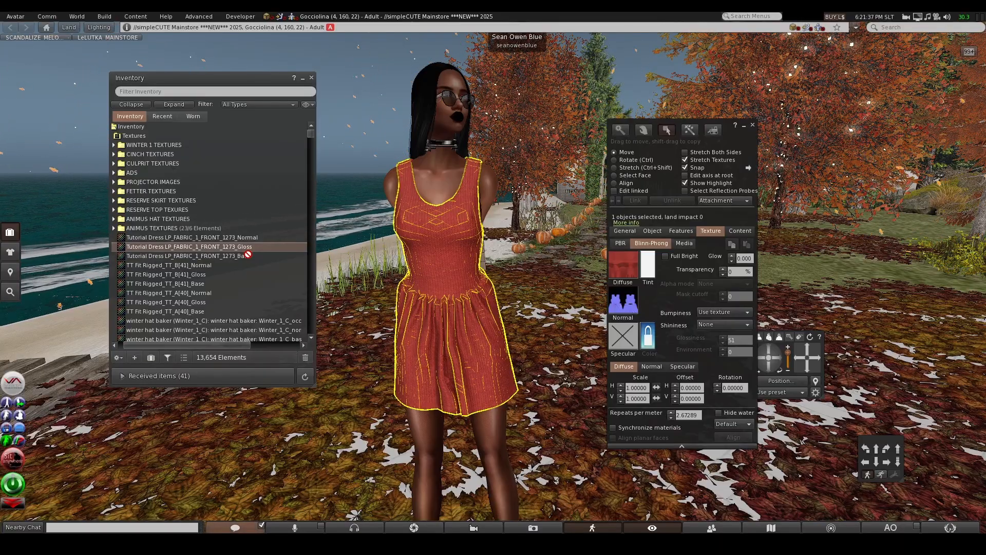
pyautogui.click(624, 336)
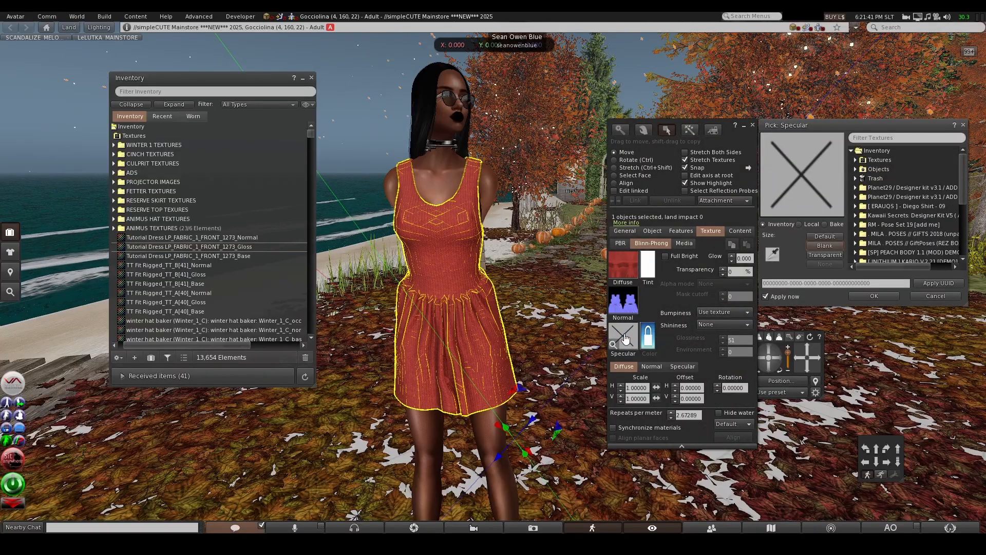
pyautogui.click(825, 246)
pyautogui.click(651, 341)
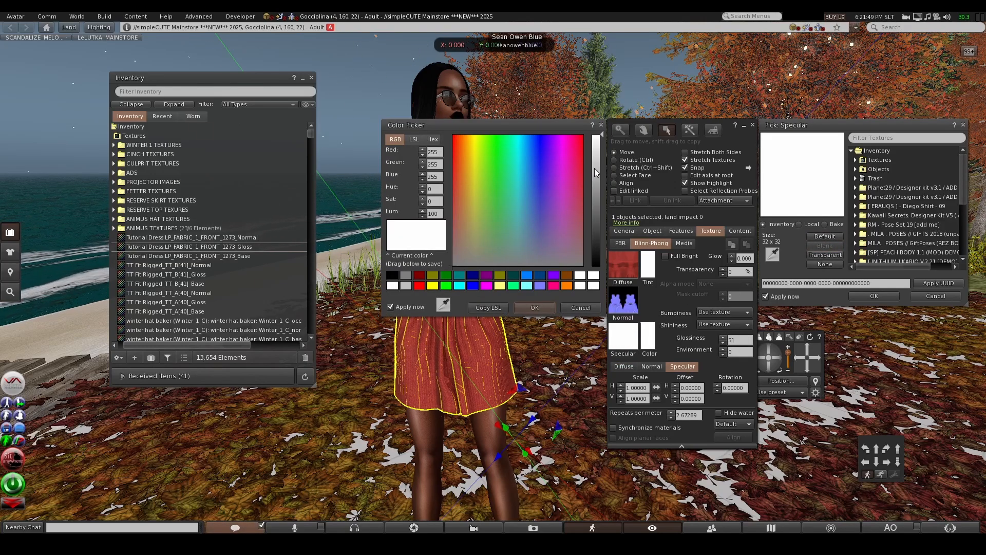
pyautogui.click(602, 152)
pyautogui.moveTo(603, 159); pyautogui.dragTo(613, 126)
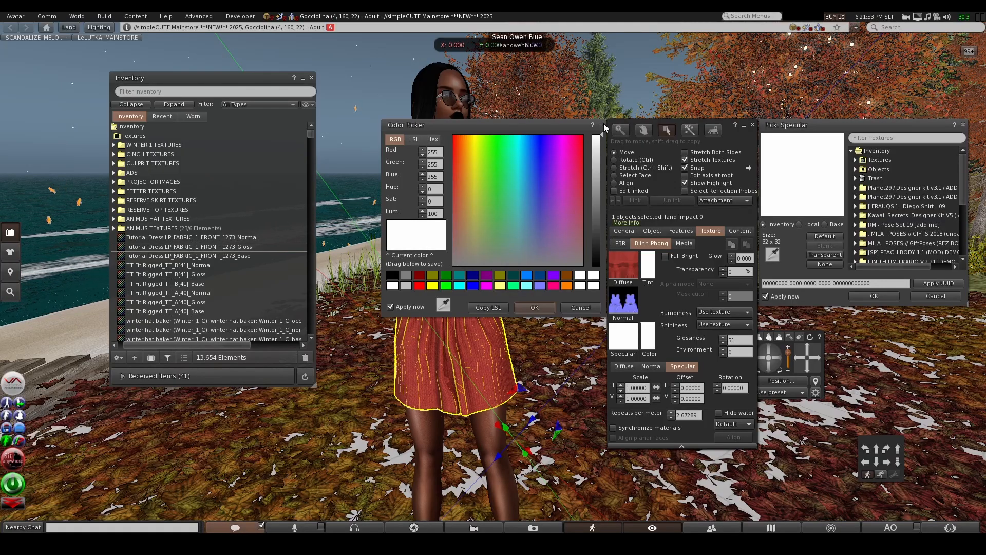
pyautogui.click(604, 128)
pyautogui.click(826, 264)
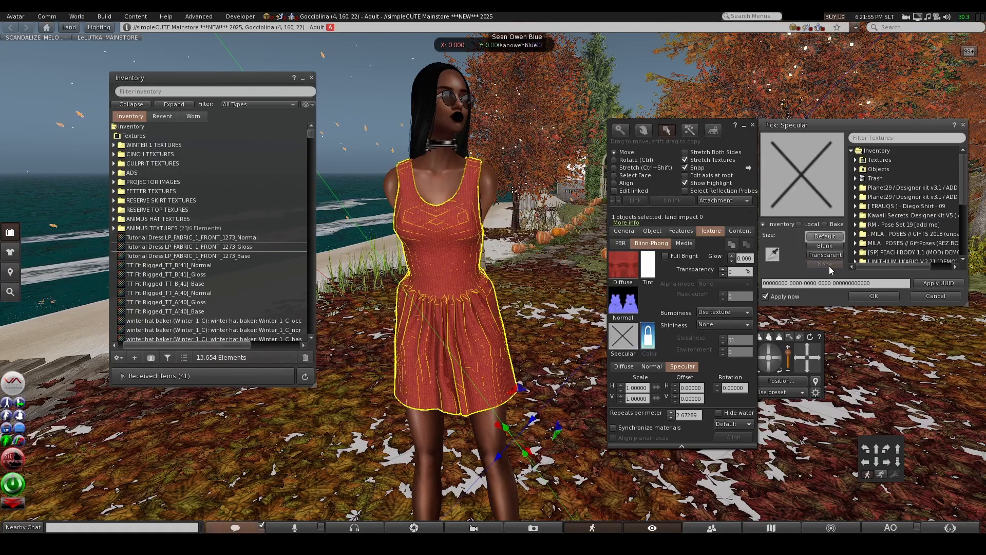
pyautogui.click(963, 126)
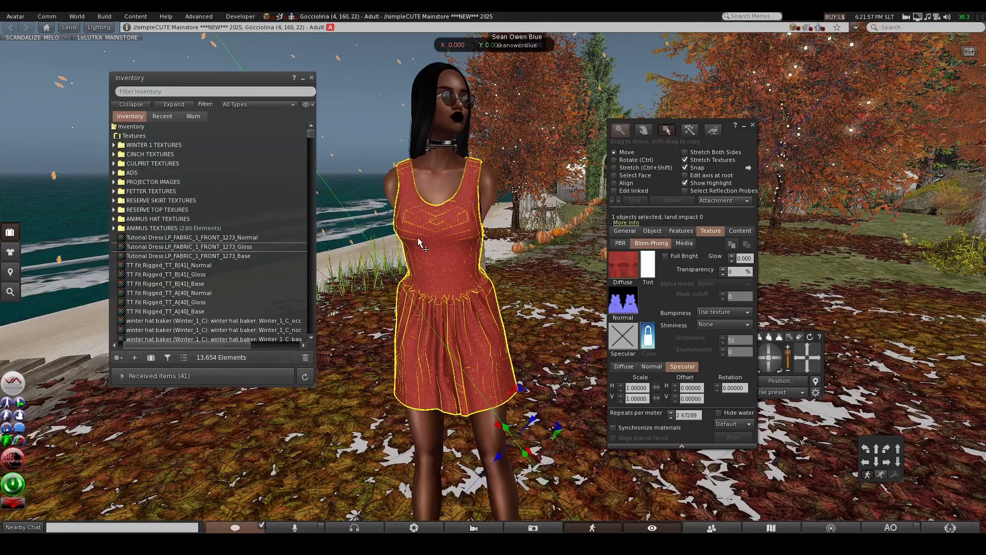
# Step: Apply the Tutorial Dress LP_FABRIC_1_FRONT_1273_Gloss texture as the dress's specular map and view the dress from different sides
pyautogui.click(224, 246)
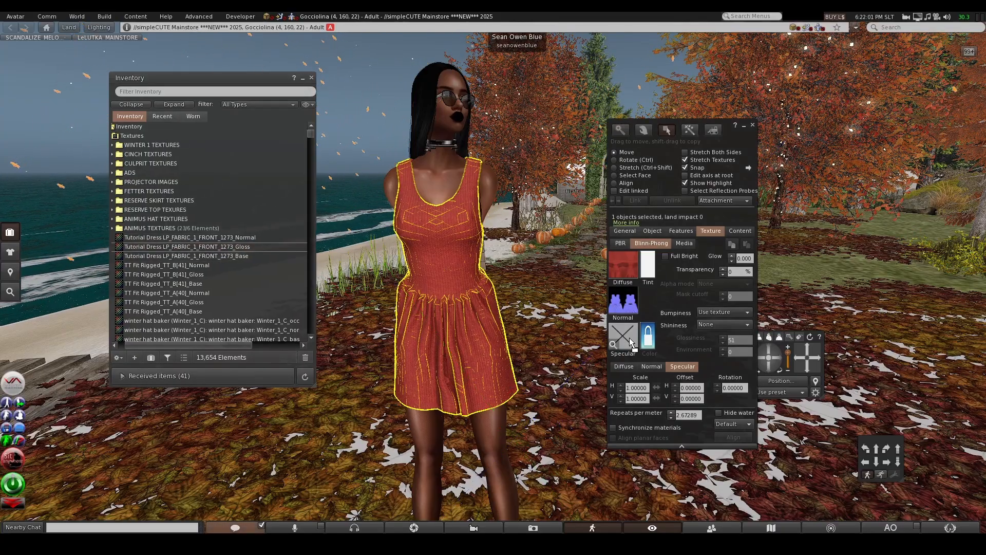
pyautogui.moveTo(632, 342); pyautogui.dragTo(631, 343)
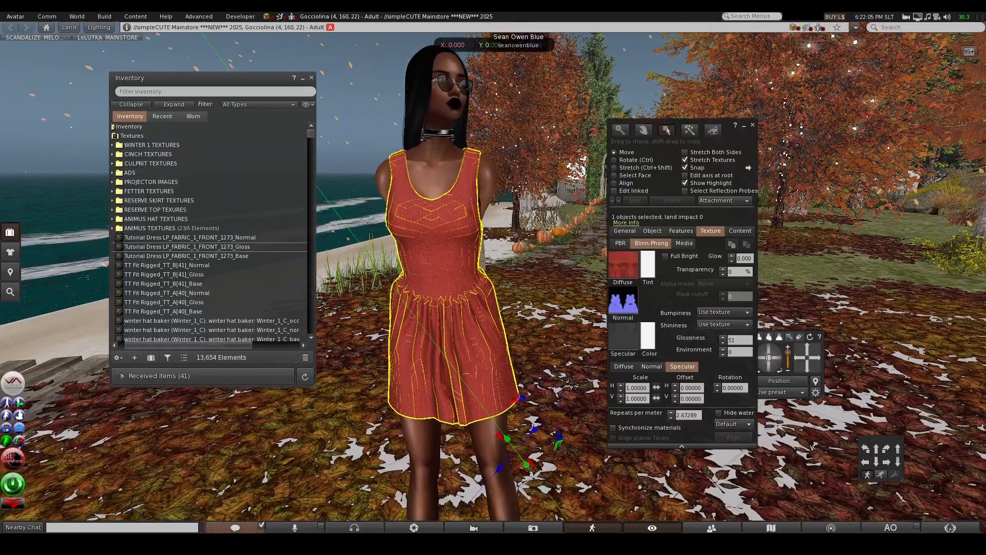
pyautogui.click(777, 356)
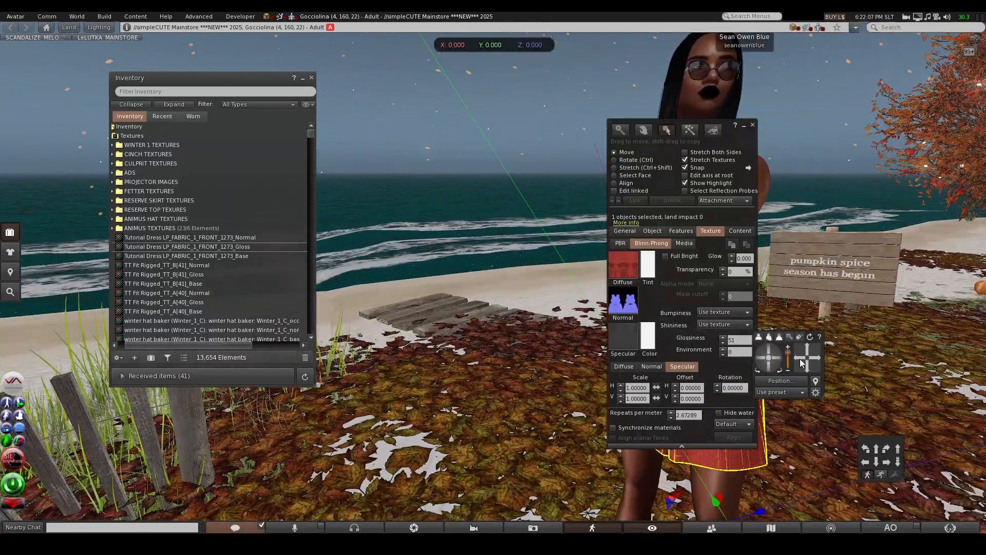
pyautogui.click(814, 359)
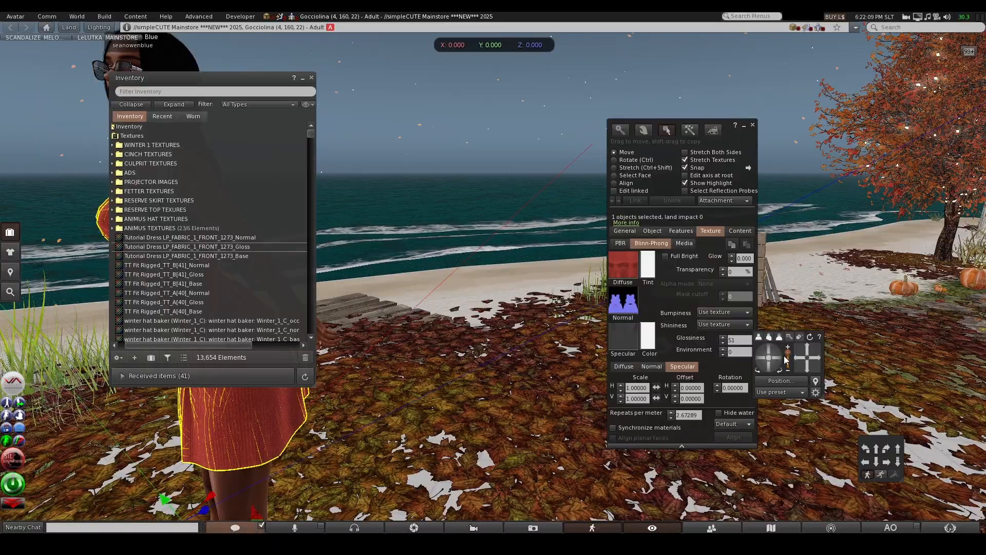
pyautogui.click(765, 358)
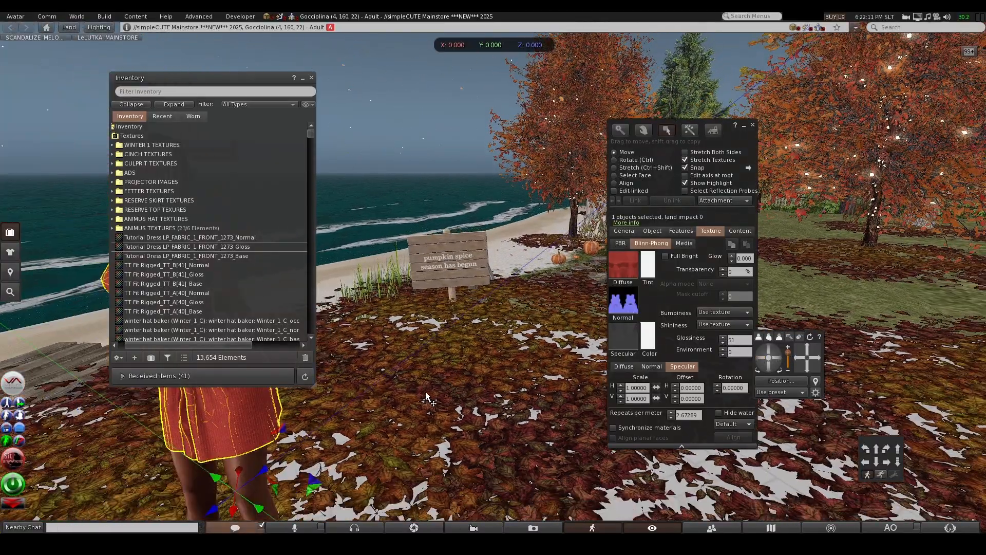
pyautogui.press('Escape')
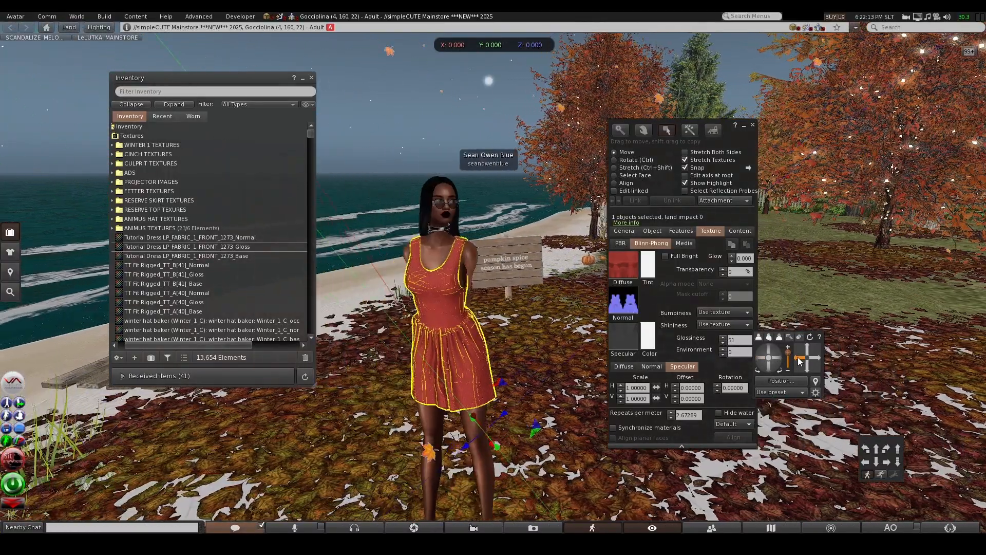
pyautogui.scroll(3, 498, 421)
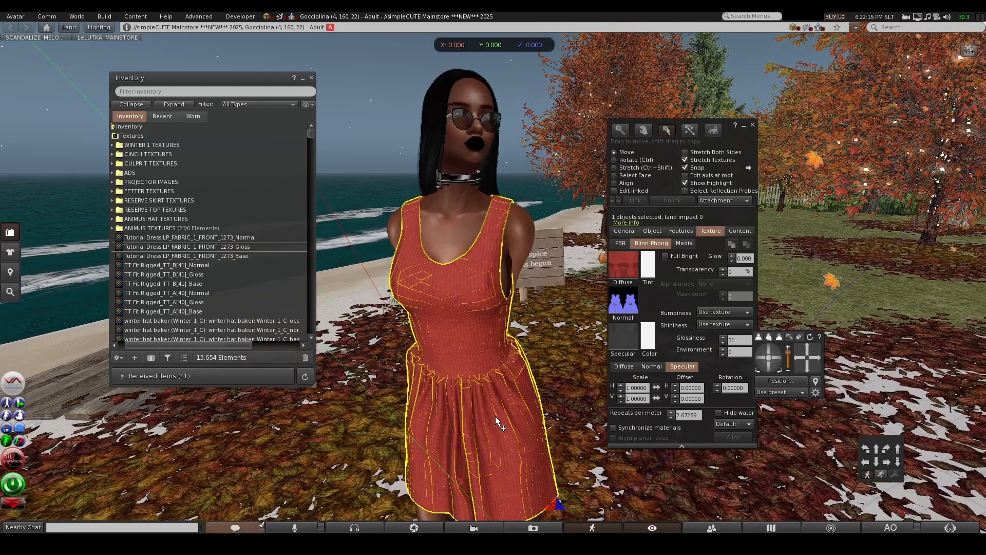
# Step: Try a glossiness of 100 on the dress's specular map and view the dress from far and near
pyautogui.click(737, 339)
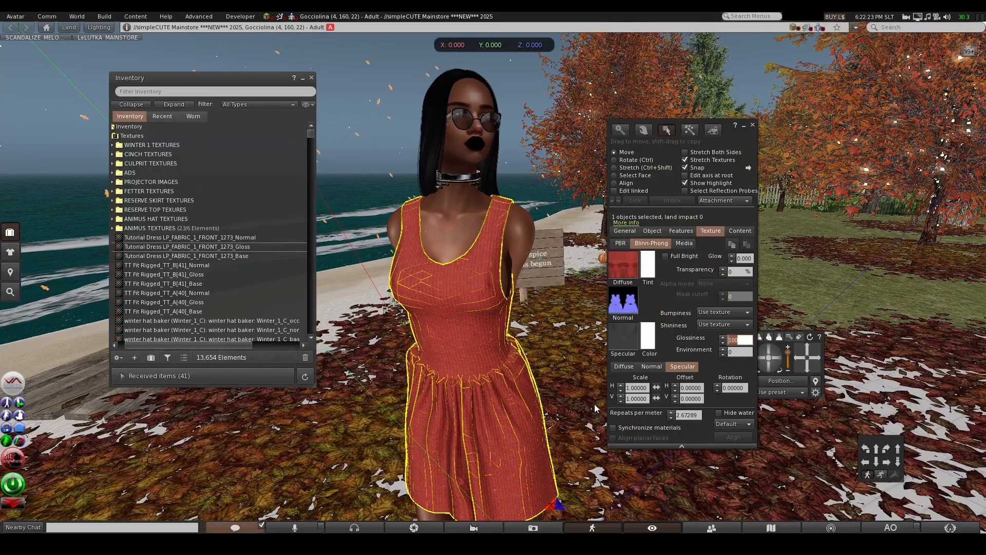
pyautogui.scroll(-5, 596, 408)
pyautogui.press('Tab')
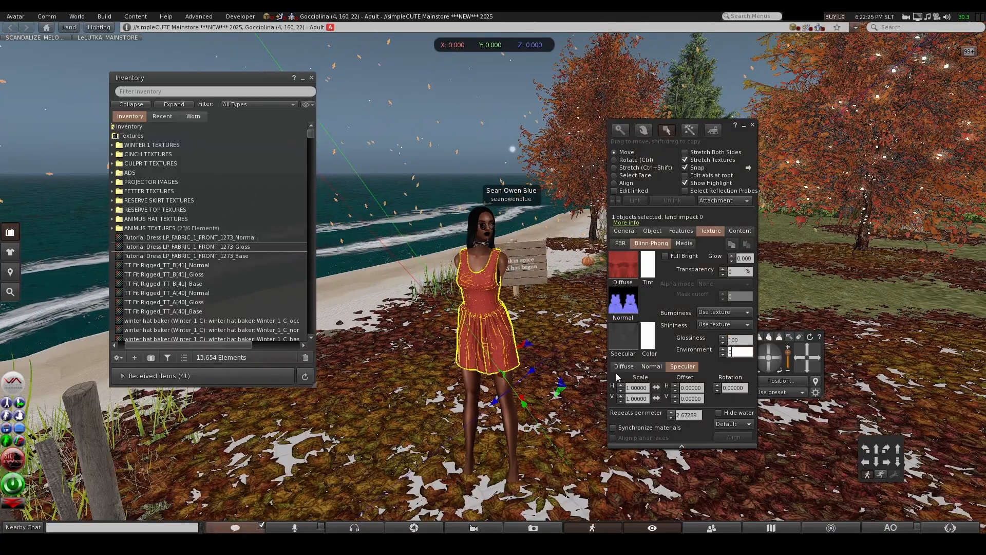
pyautogui.scroll(5, 490, 406)
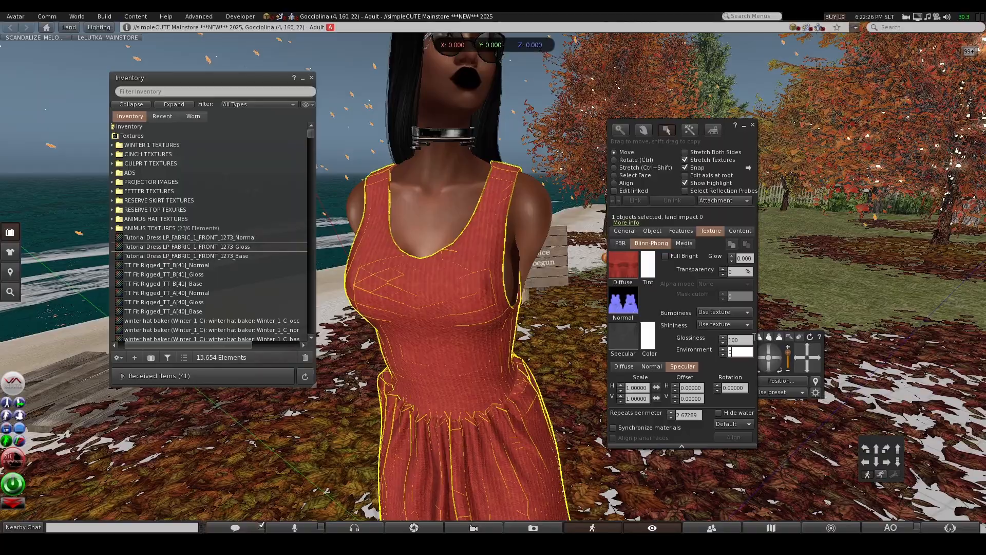
# Step: Try a glossiness of 0 on the dress, set it back to 51, and open the environment value for editing
pyautogui.click(750, 340)
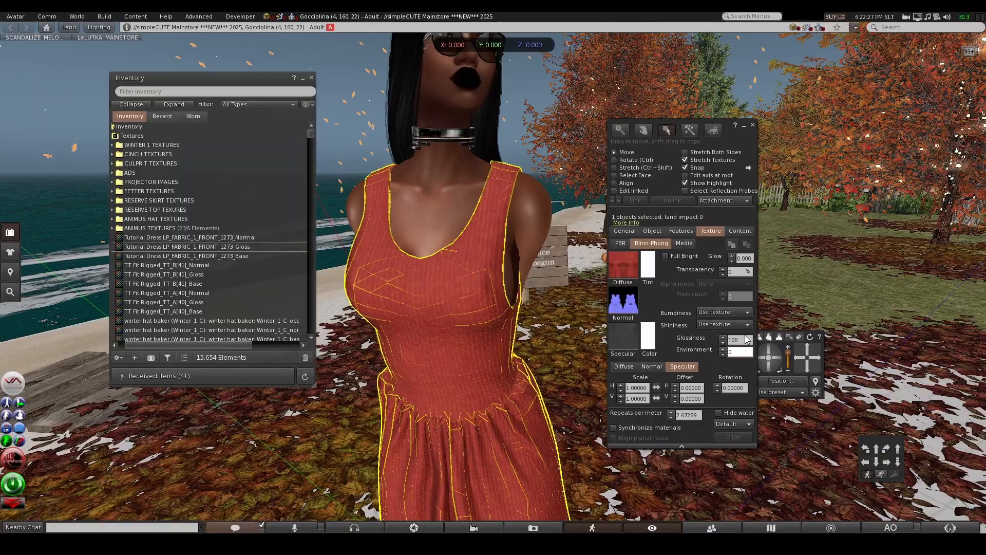
pyautogui.write('0')
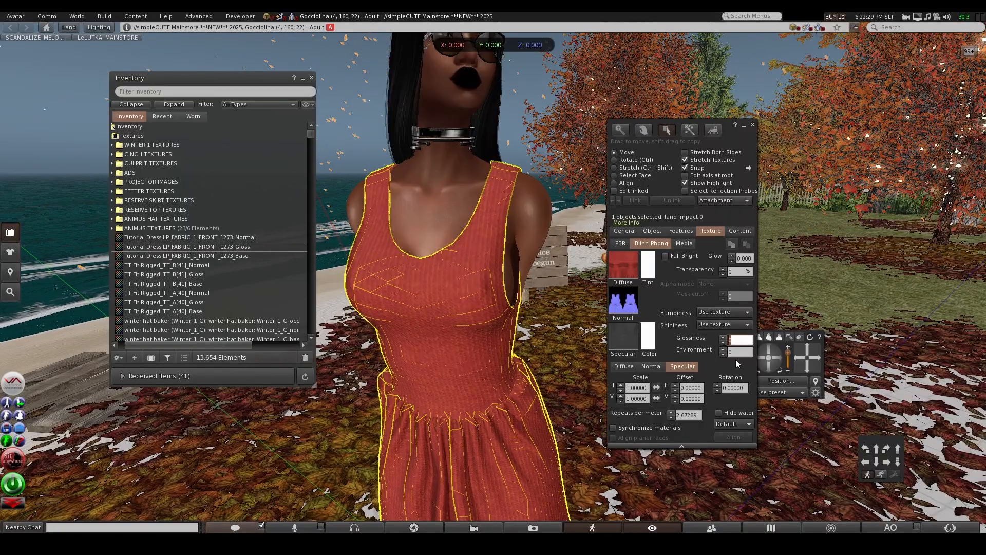
pyautogui.click(739, 352)
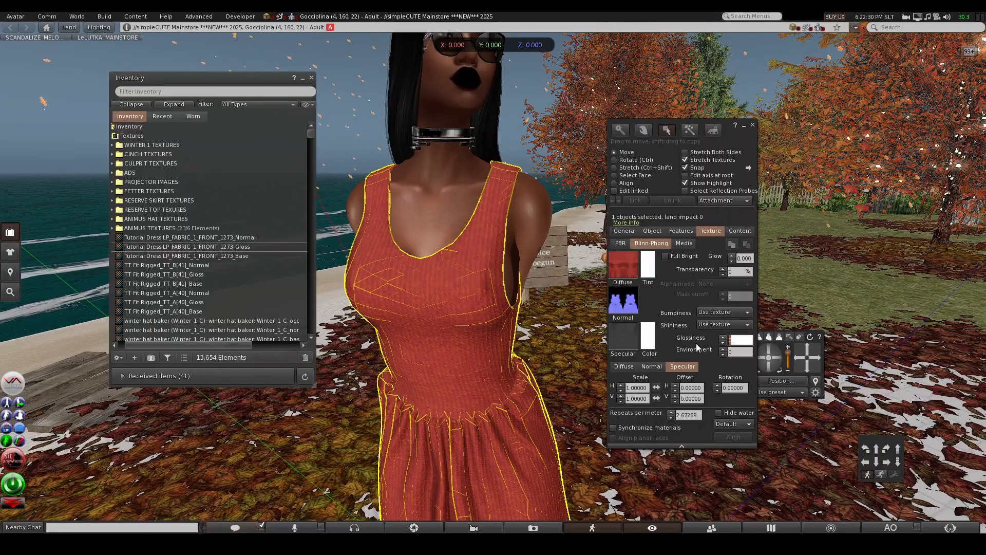
pyautogui.write('51')
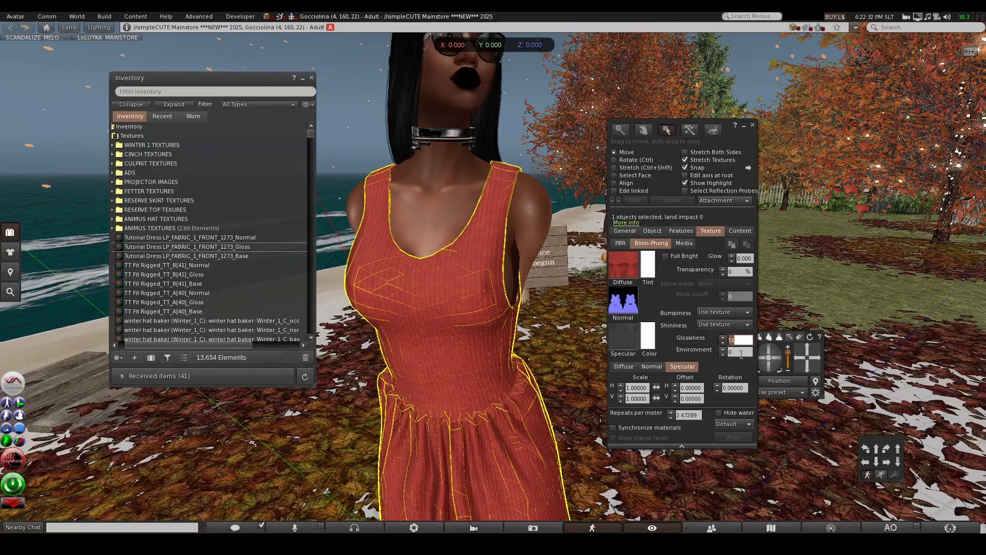
pyautogui.click(741, 353)
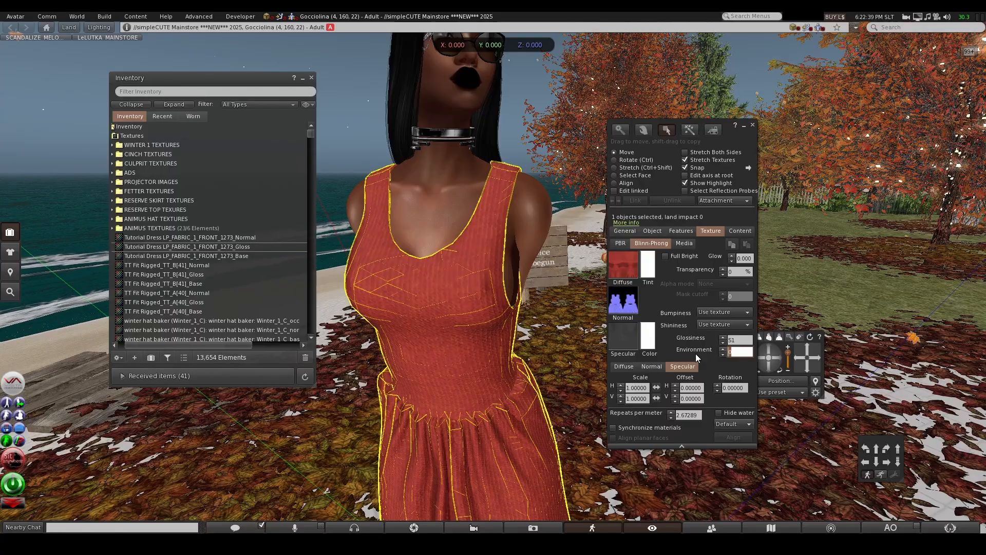
pyautogui.write('50')
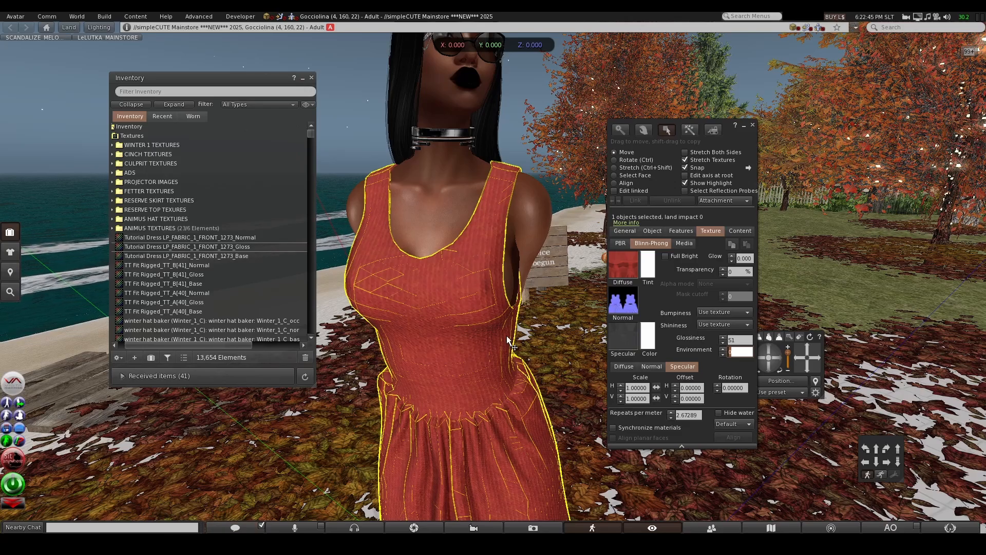
# Step: Finish editing the dress and examine the textured dress on the avatar from several distances and angles
pyautogui.scroll(-5, 444, 416)
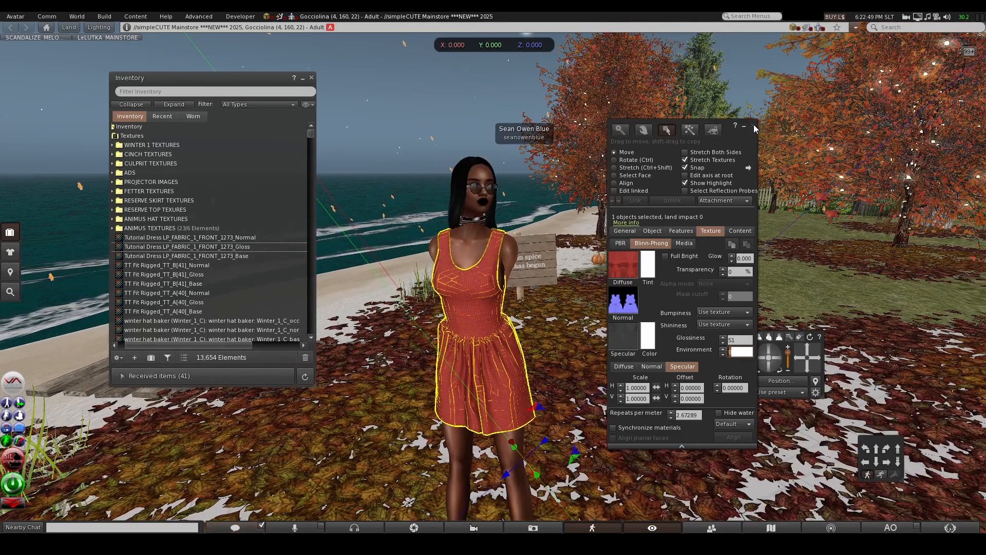
pyautogui.click(752, 125)
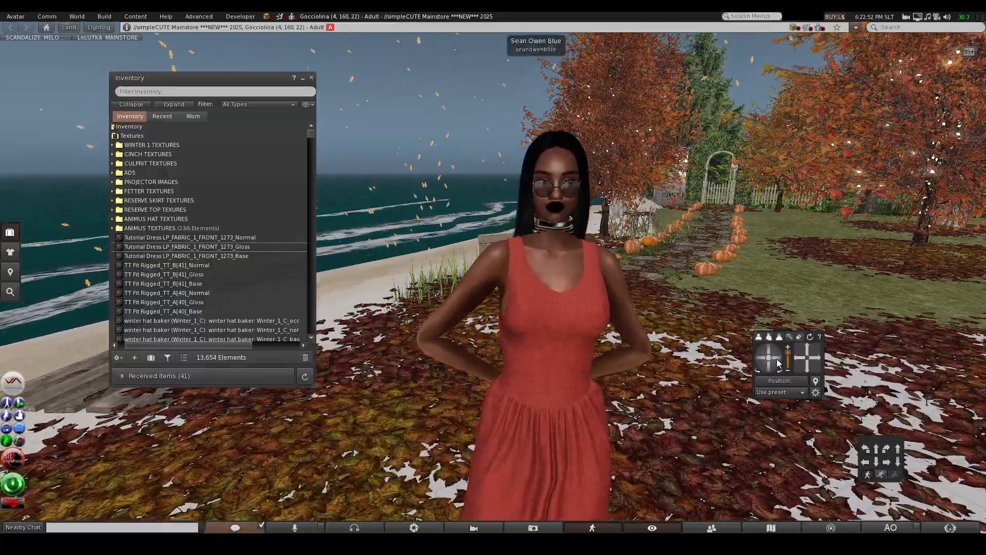
pyautogui.click(778, 363)
pyautogui.moveTo(778, 363); pyautogui.dragTo(779, 363)
pyautogui.scroll(-5, 631, 352)
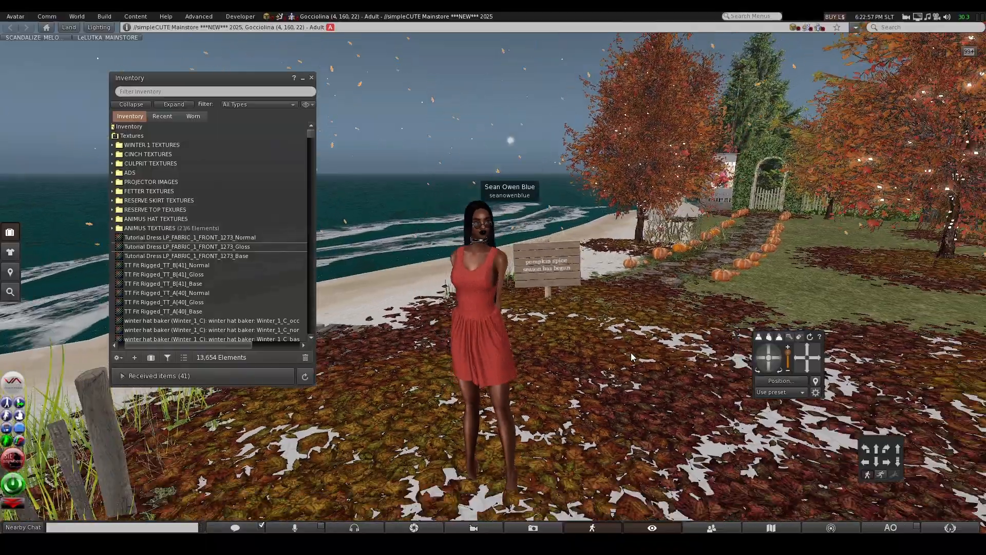
pyautogui.scroll(5, 594, 384)
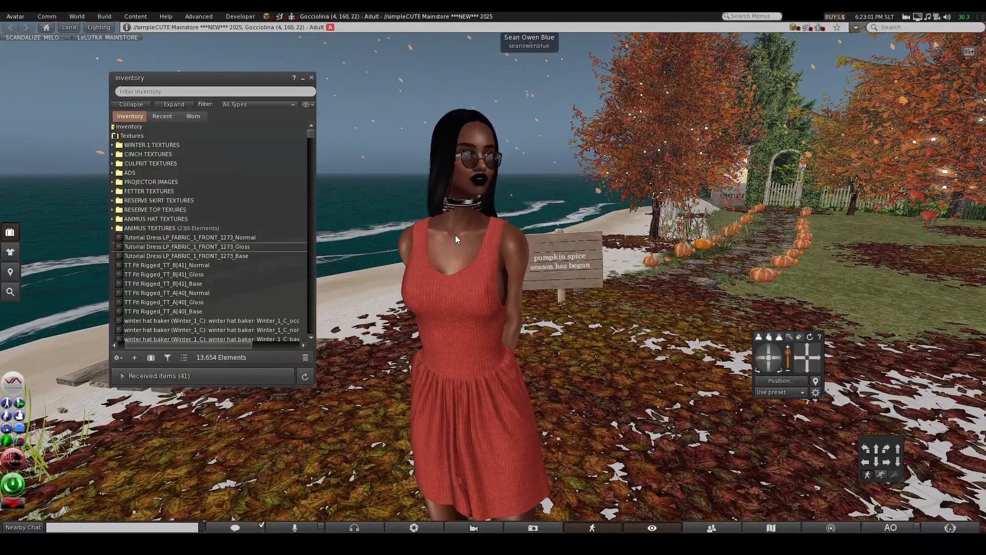
pyautogui.scroll(-5, 467, 257)
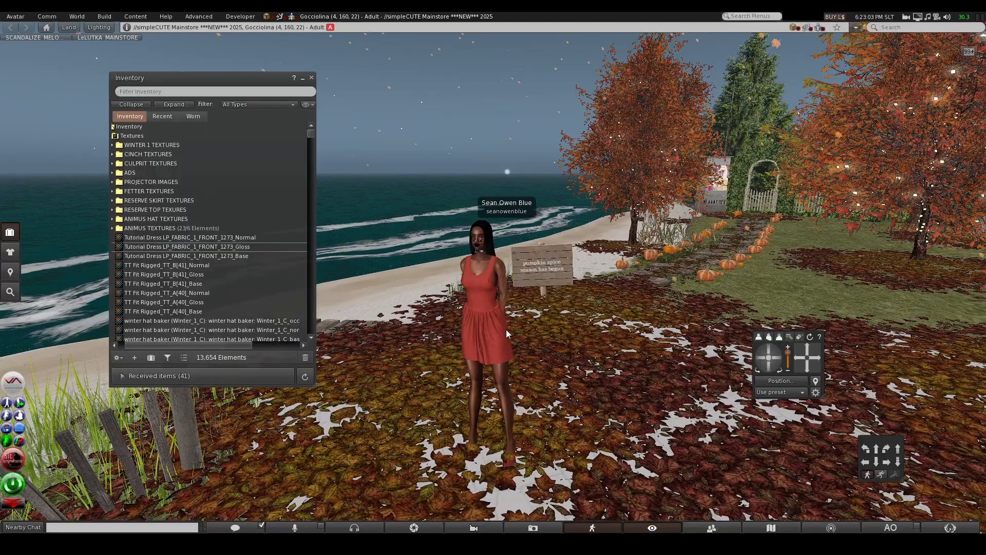
pyautogui.scroll(3, 507, 334)
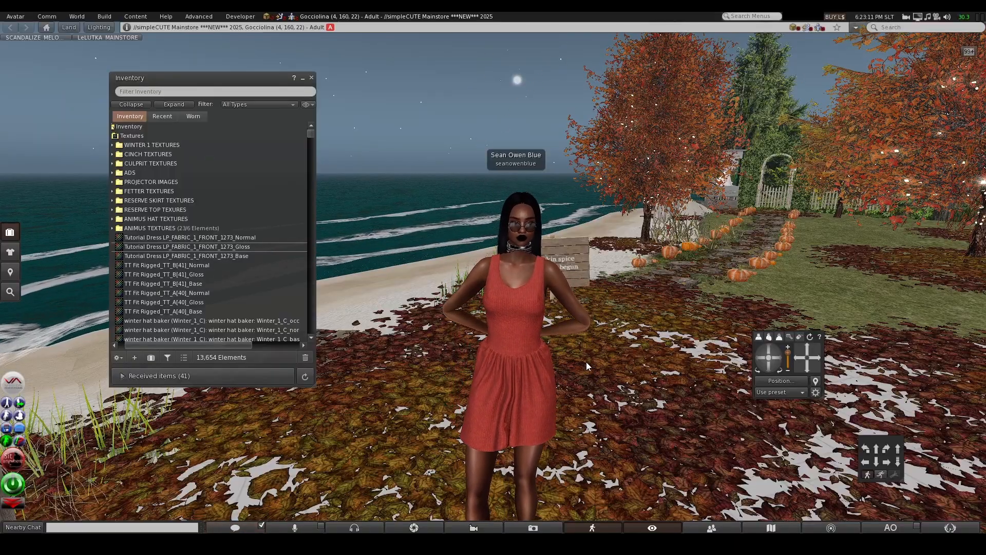
pyautogui.scroll(4, 563, 380)
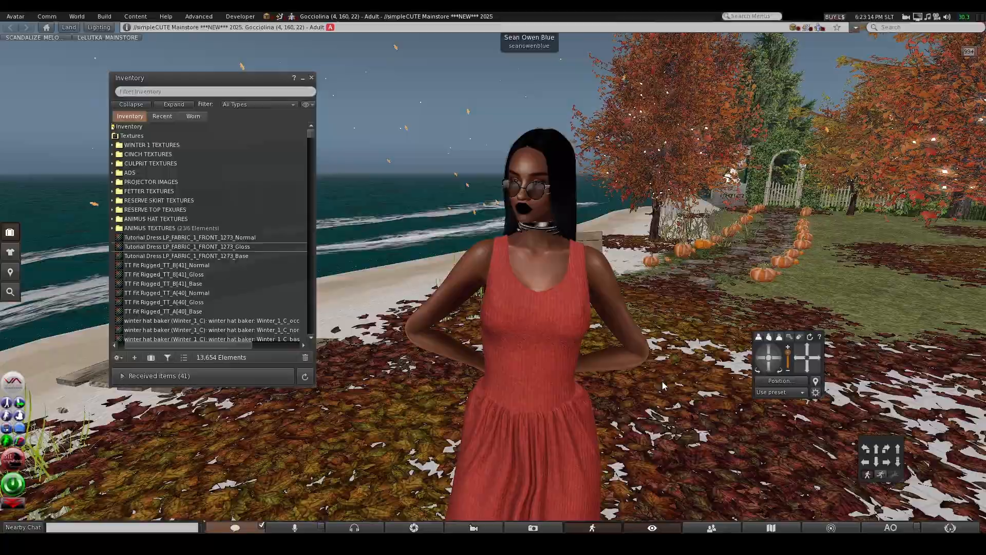
# Step: Close the inventory and examine the dress from behind and from the side, both near and far
pyautogui.scroll(-4, 663, 385)
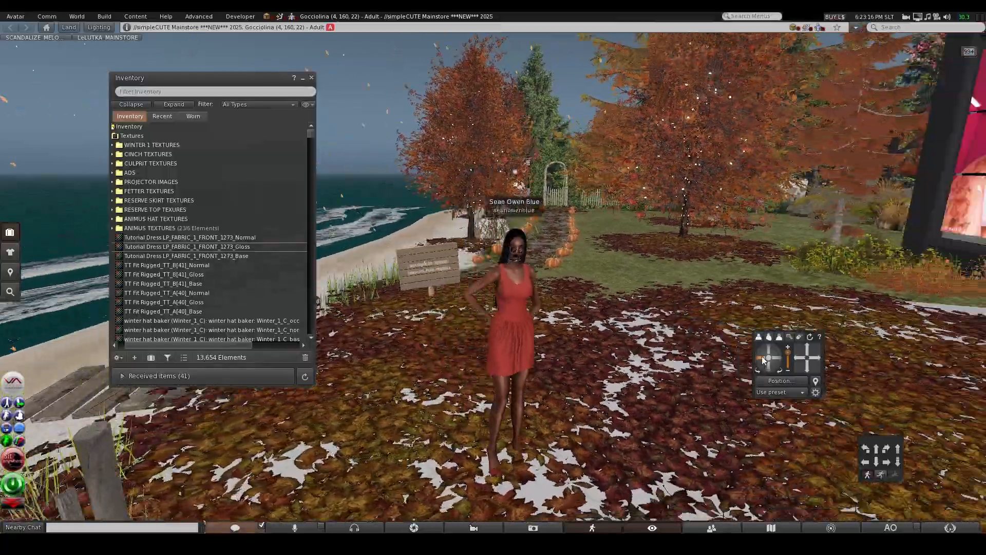
pyautogui.moveTo(762, 360); pyautogui.dragTo(762, 360)
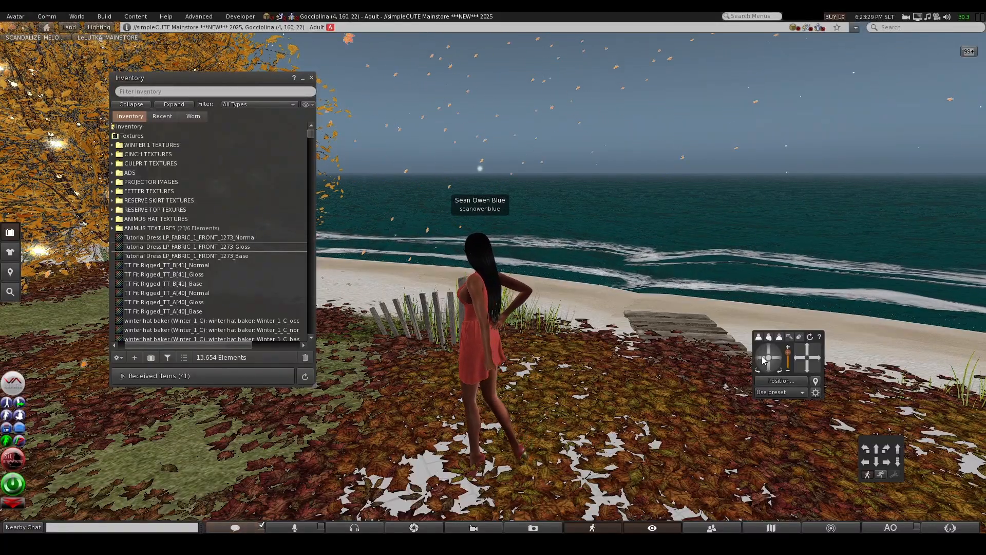
pyautogui.scroll(5, 598, 393)
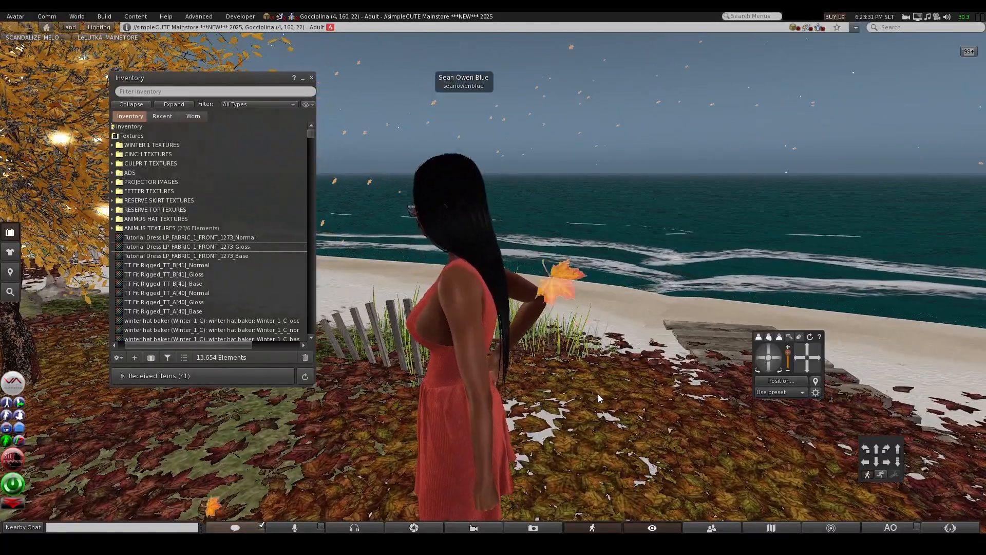
pyautogui.scroll(-4, 597, 394)
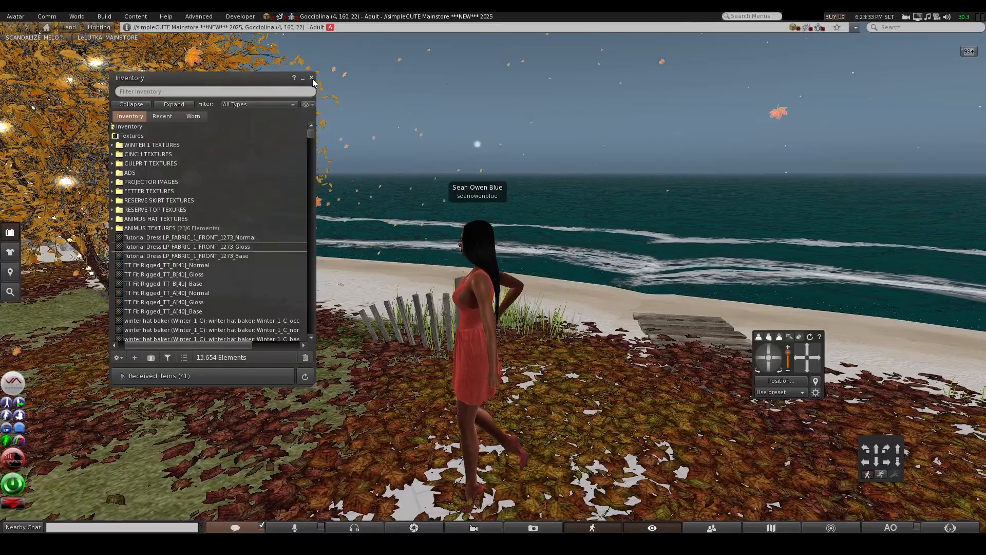
pyautogui.moveTo(763, 370); pyautogui.dragTo(758, 362)
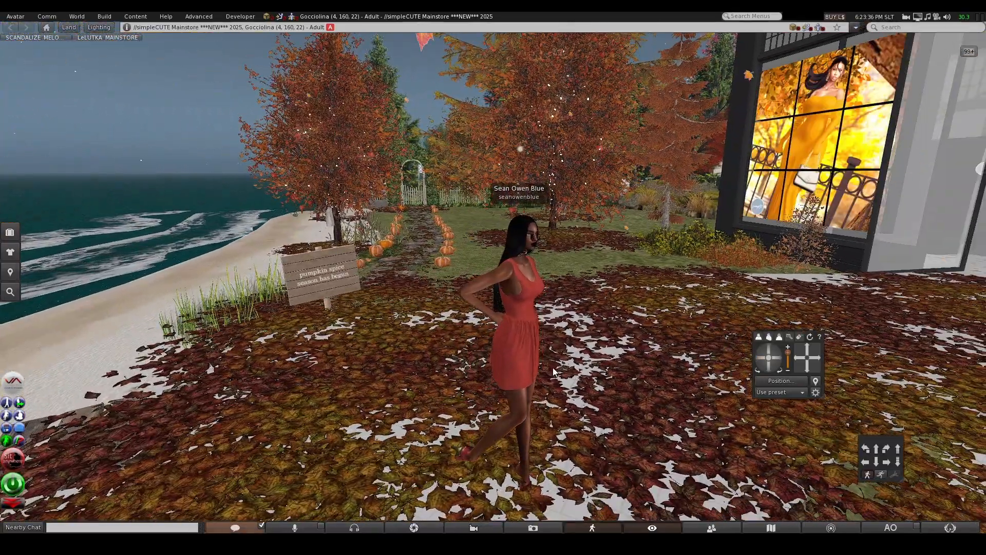
pyautogui.scroll(-5, 553, 368)
pyautogui.scroll(4, 552, 368)
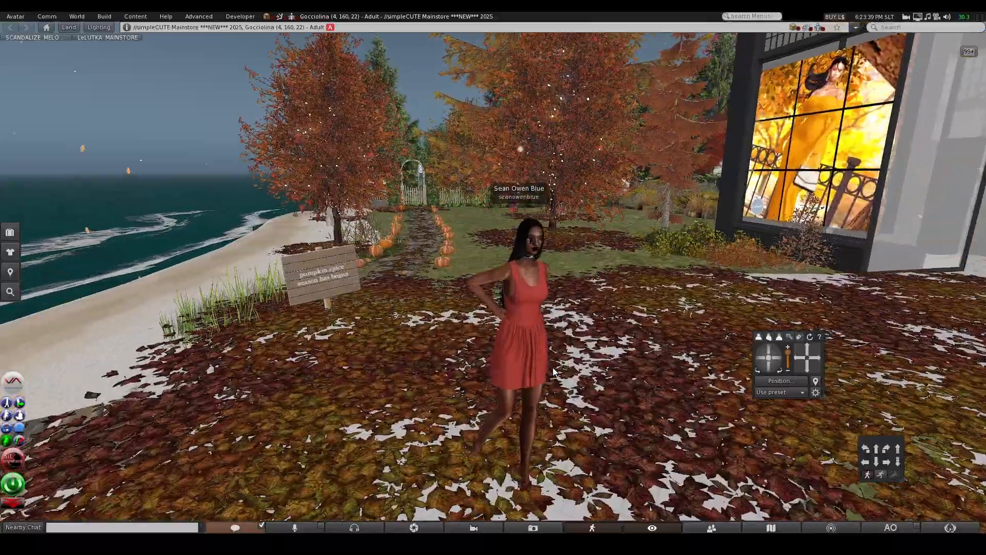
# Step: Walk the avatar along the pumpkin-lined path through the autumn trees to check the dress in motion
pyautogui.press('Up')
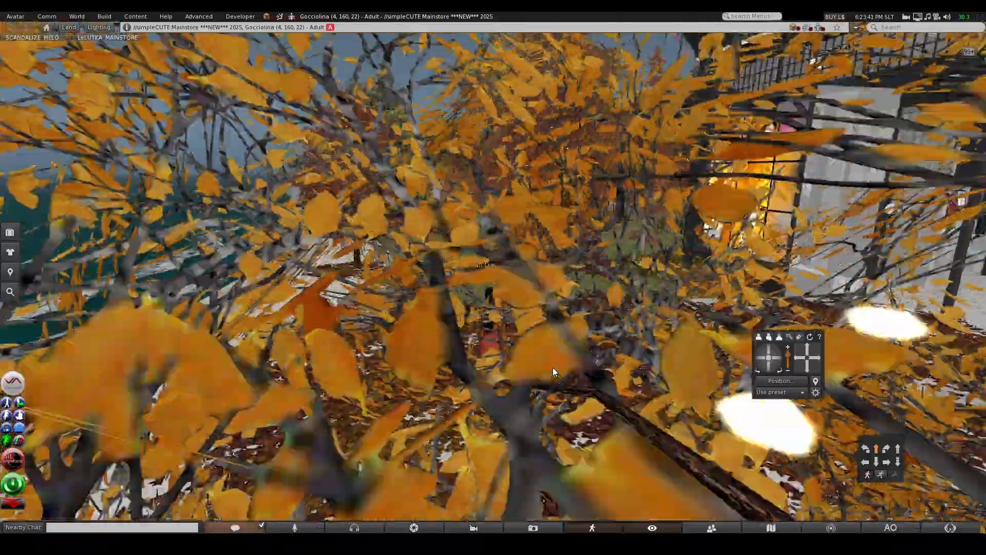
pyautogui.press('Up')
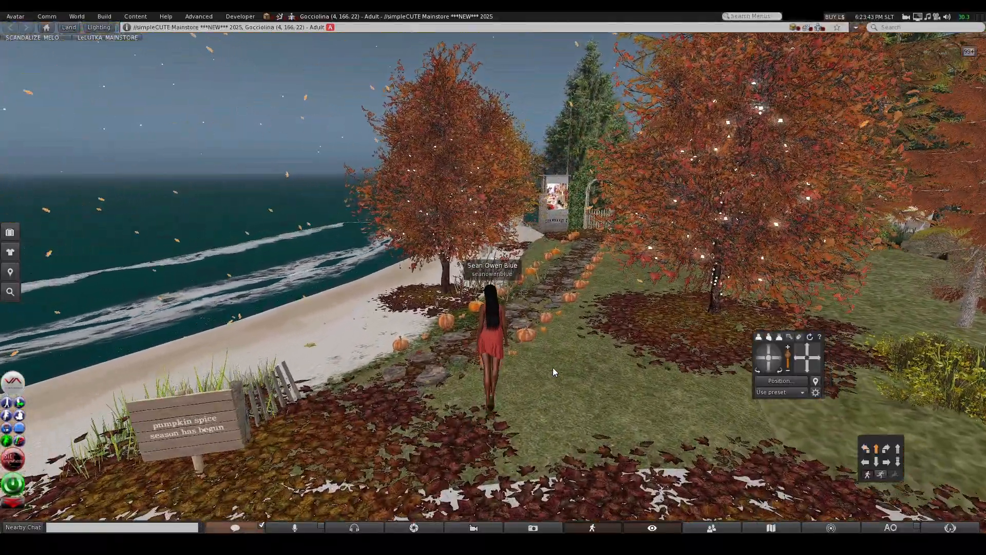
pyautogui.press('Up')
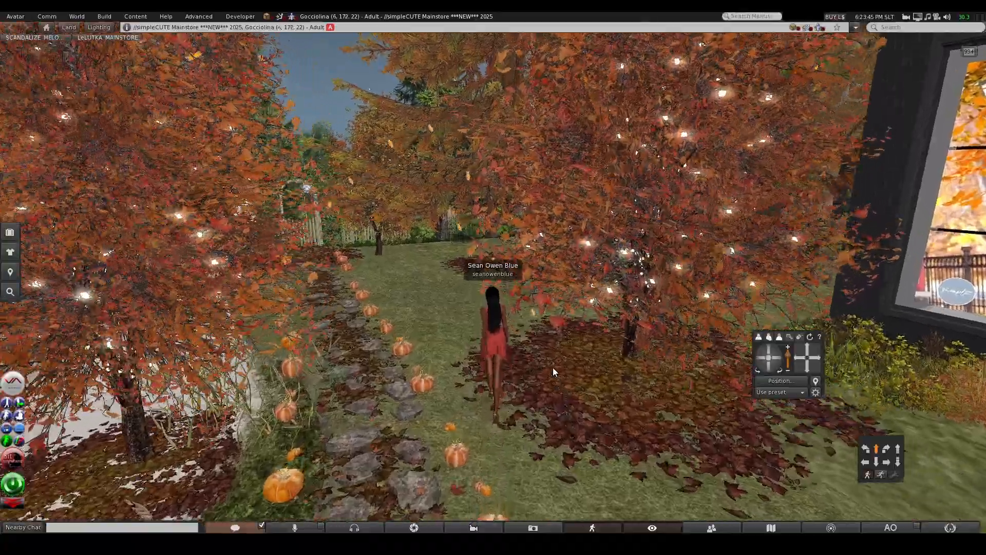
pyautogui.press('Up')
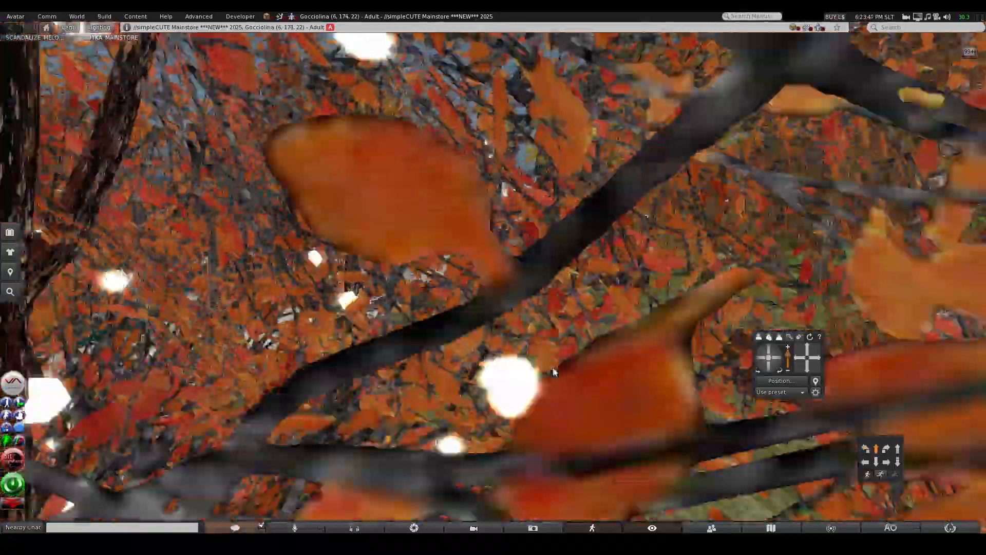
pyautogui.press('Up')
pyautogui.press('Right')
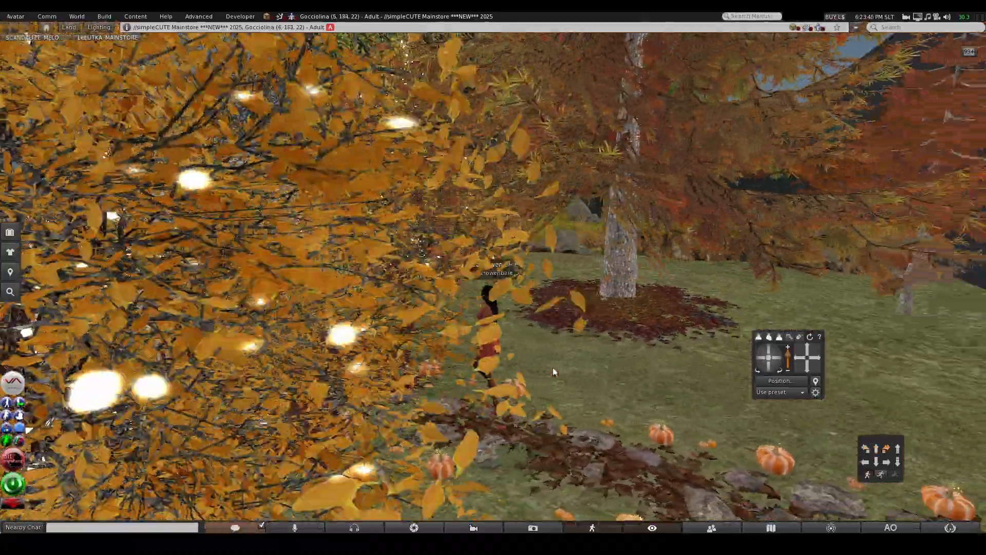
pyautogui.press('Up')
pyautogui.press('Right')
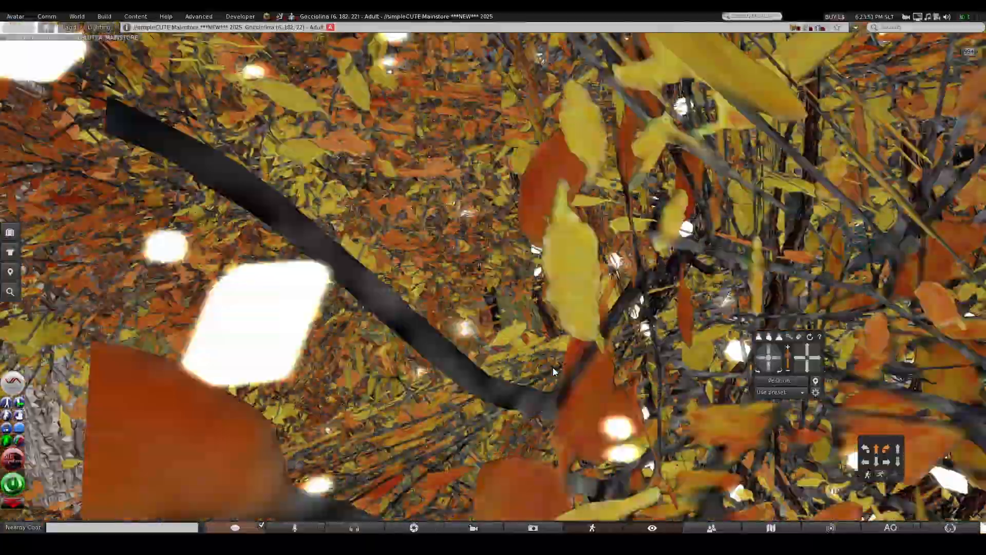
# Step: Walk the avatar back past the beach and wooden sign to the store entrance, watching how the dress moves
pyautogui.press('Up')
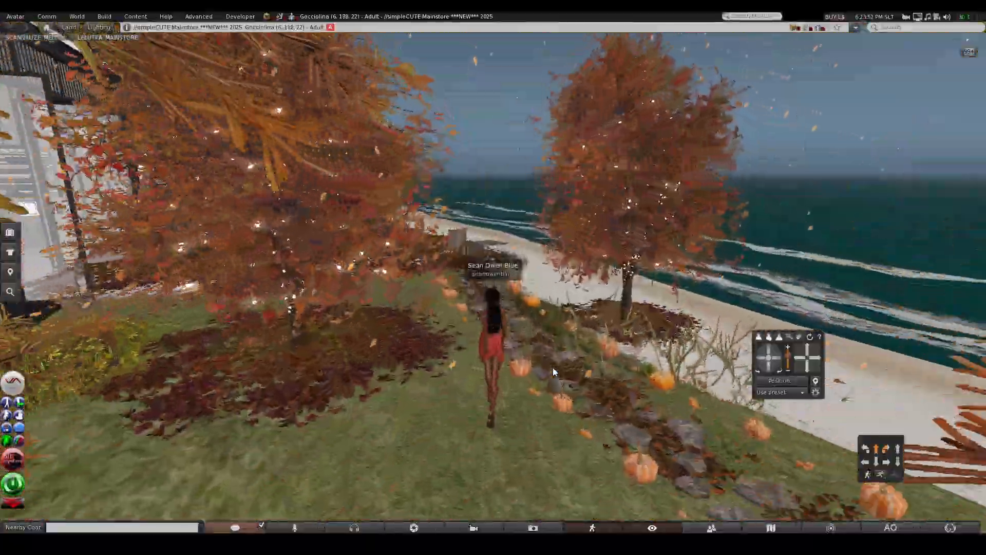
pyautogui.press('Up')
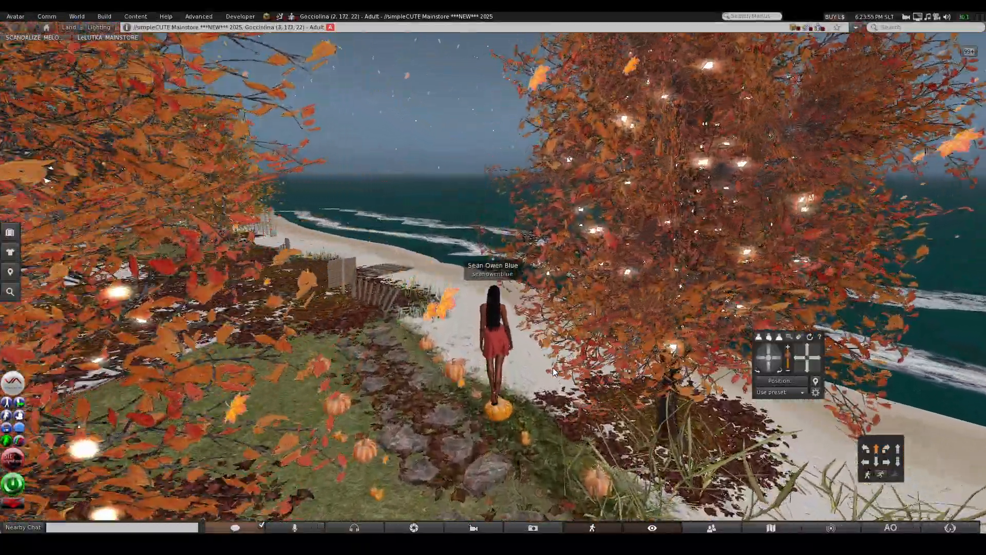
pyautogui.press('Left')
pyautogui.press('Up')
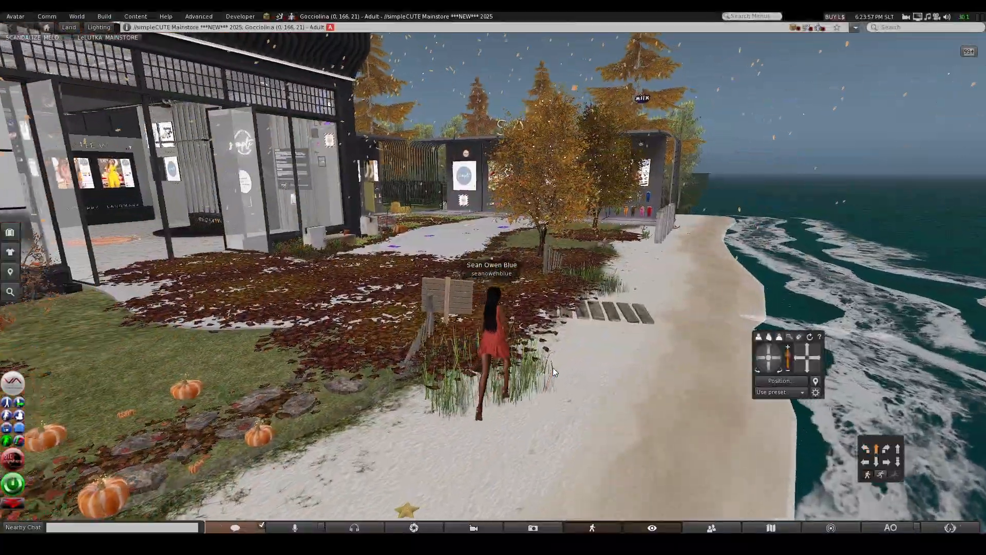
pyautogui.press('Up')
pyautogui.press('Left')
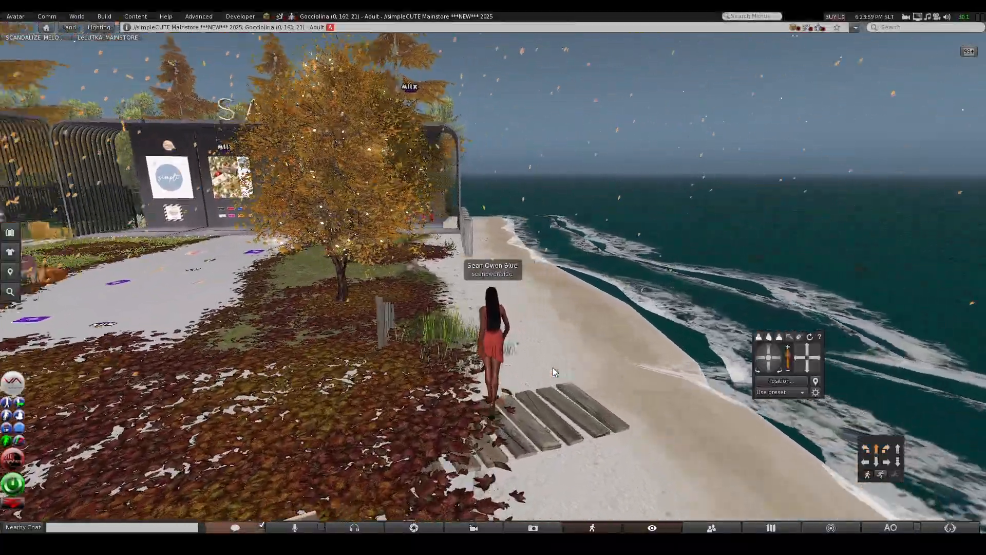
pyautogui.press('Up')
pyautogui.press('Left')
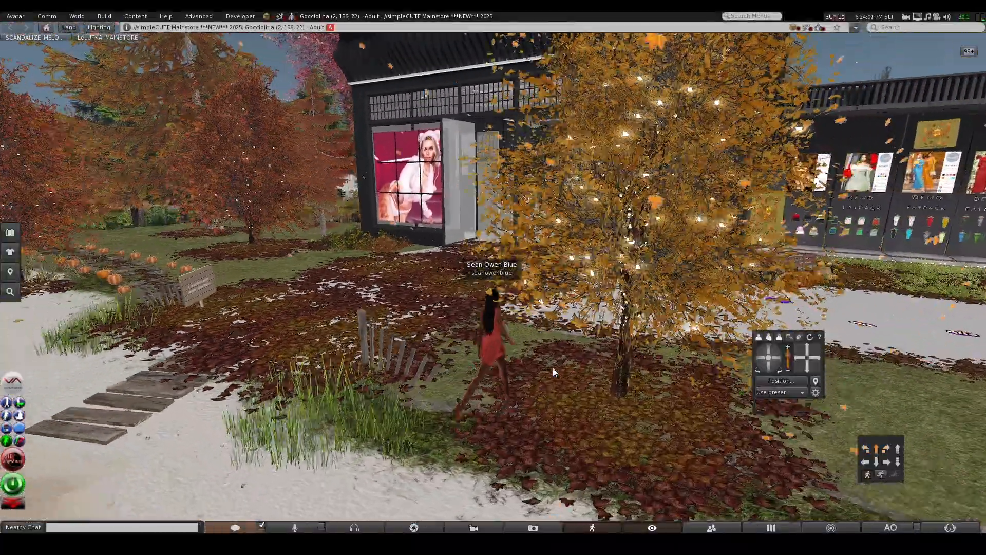
pyautogui.press('Up')
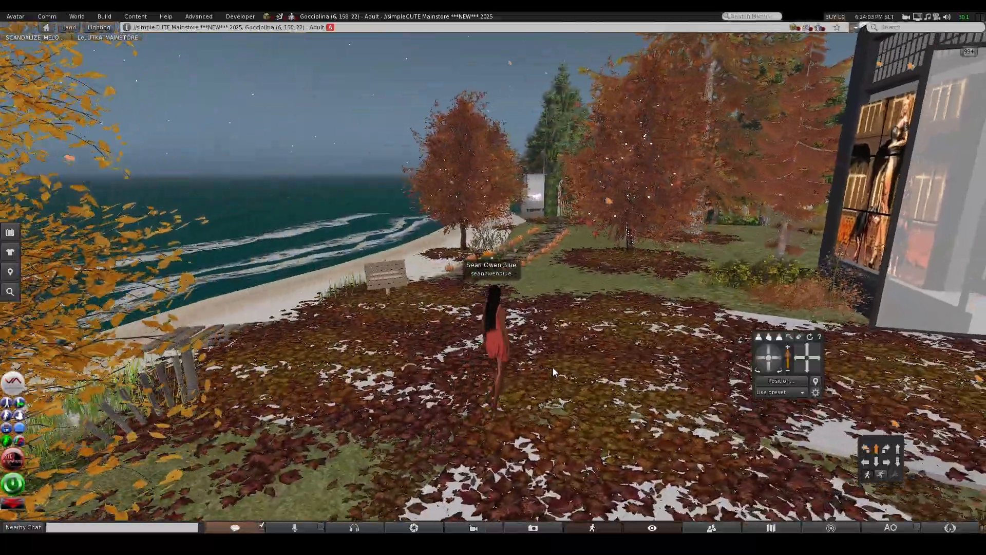
pyautogui.press('Right')
pyautogui.press('Up')
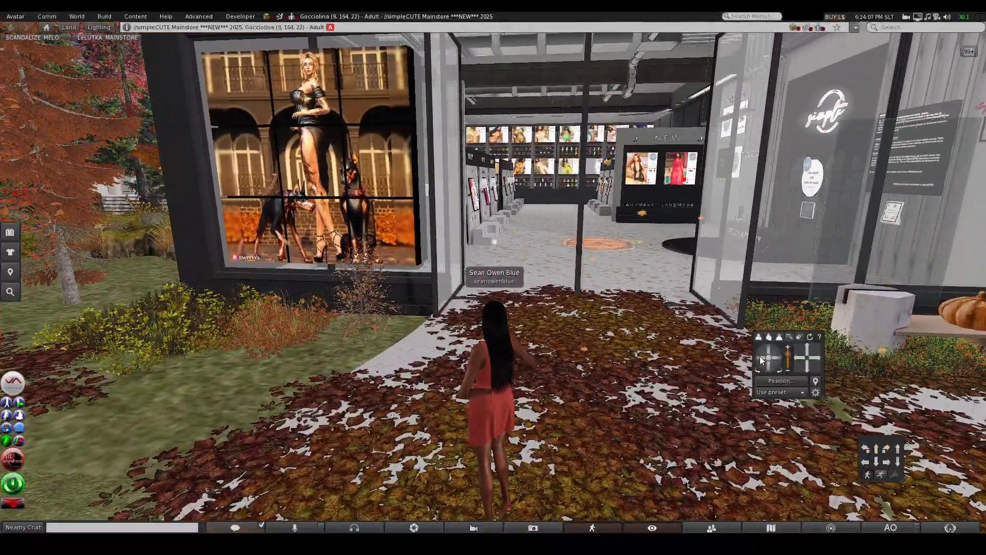
# Step: Bring the camera round to the avatar's front at the store entrance and examine the dress's ribbed fabric and folds up close
pyautogui.moveTo(762, 361); pyautogui.dragTo(719, 365)
pyautogui.scroll(5, 719, 365)
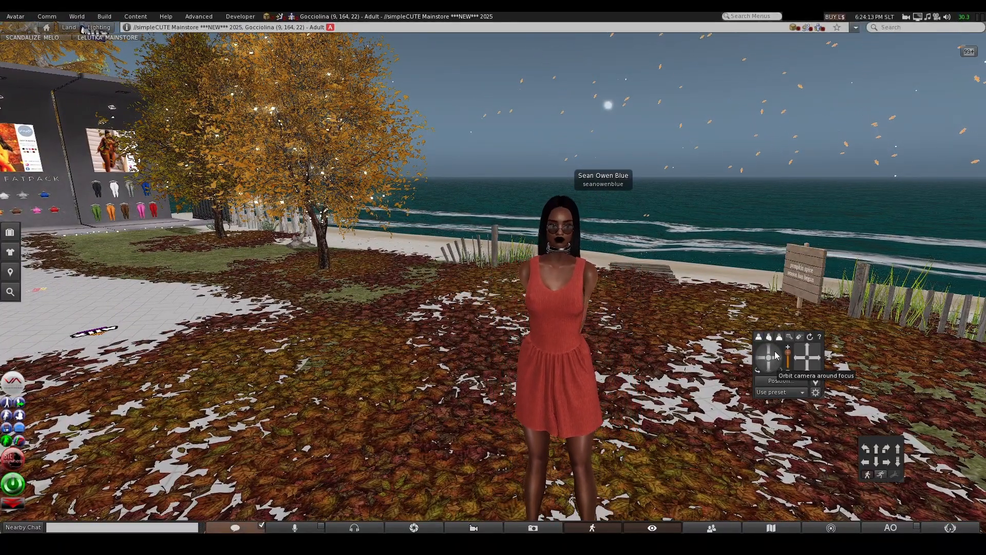
pyautogui.scroll(2, 627, 374)
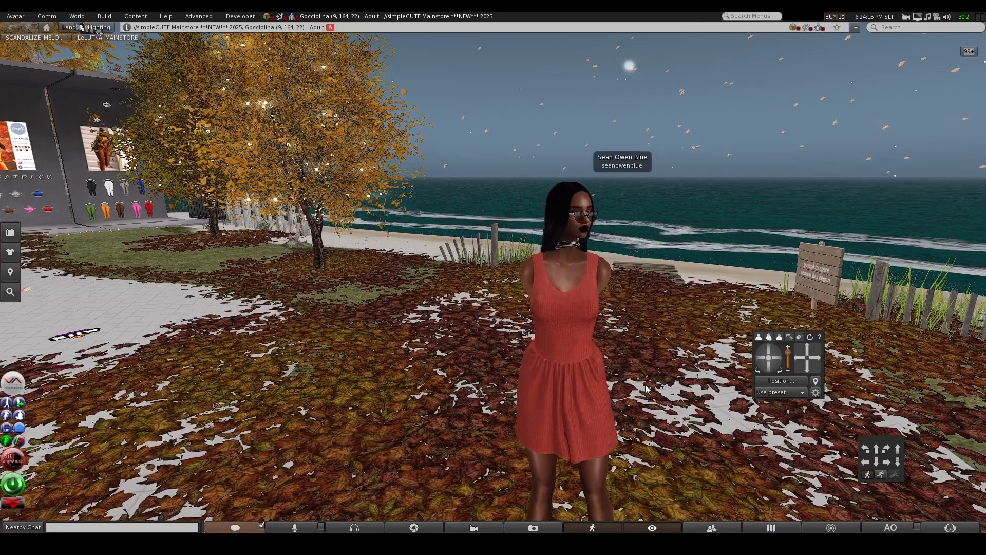
pyautogui.click(768, 369)
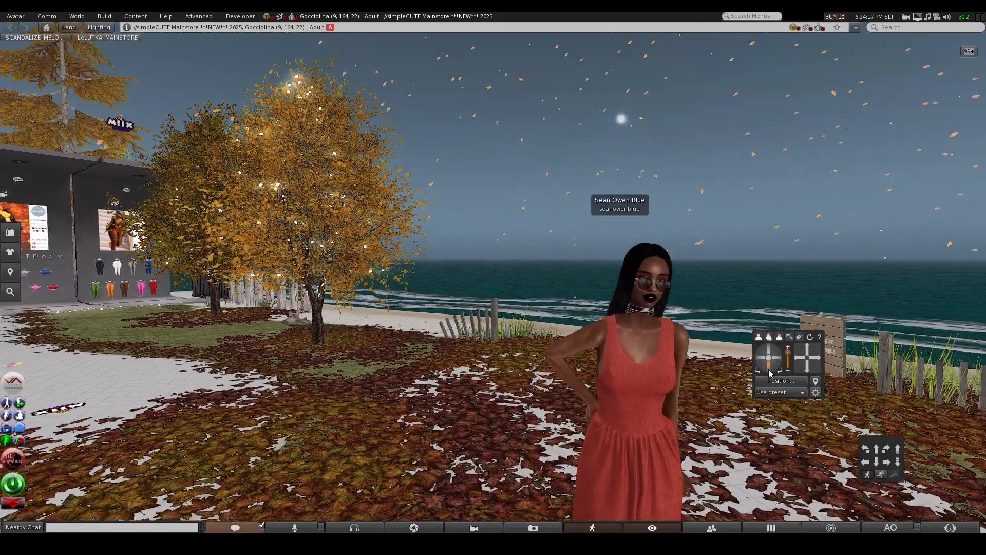
pyautogui.click(780, 358)
pyautogui.click(813, 362)
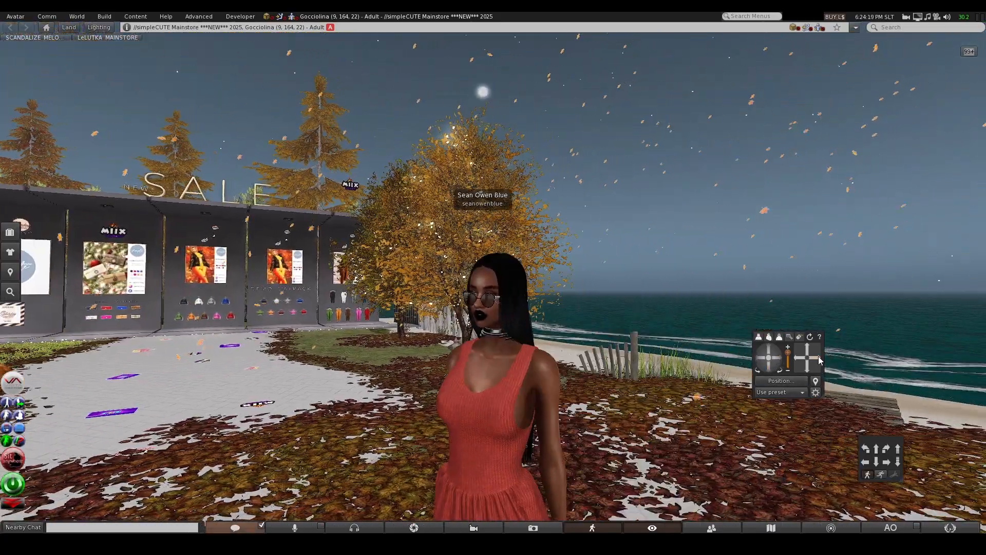
pyautogui.scroll(1, 603, 381)
pyautogui.scroll(-3, 707, 380)
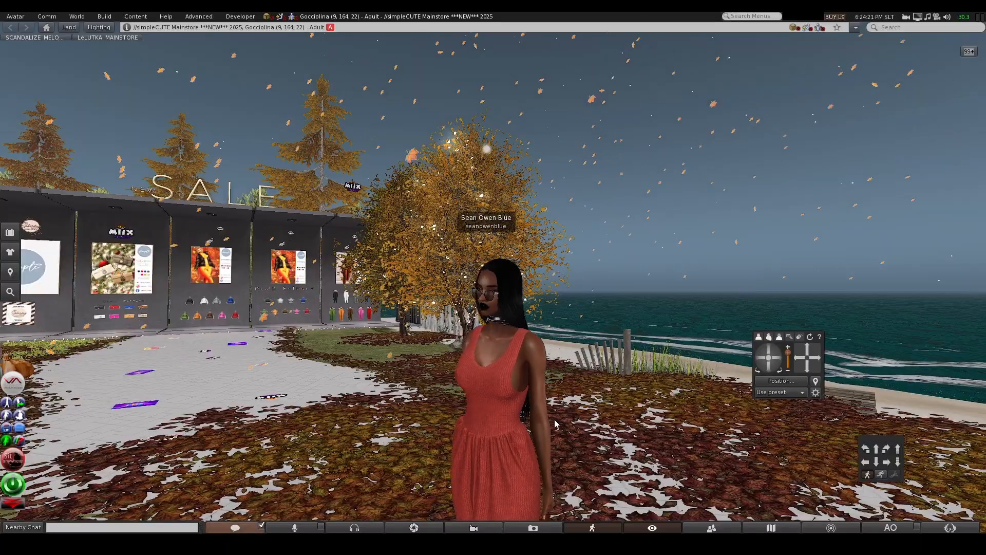
pyautogui.scroll(2, 555, 424)
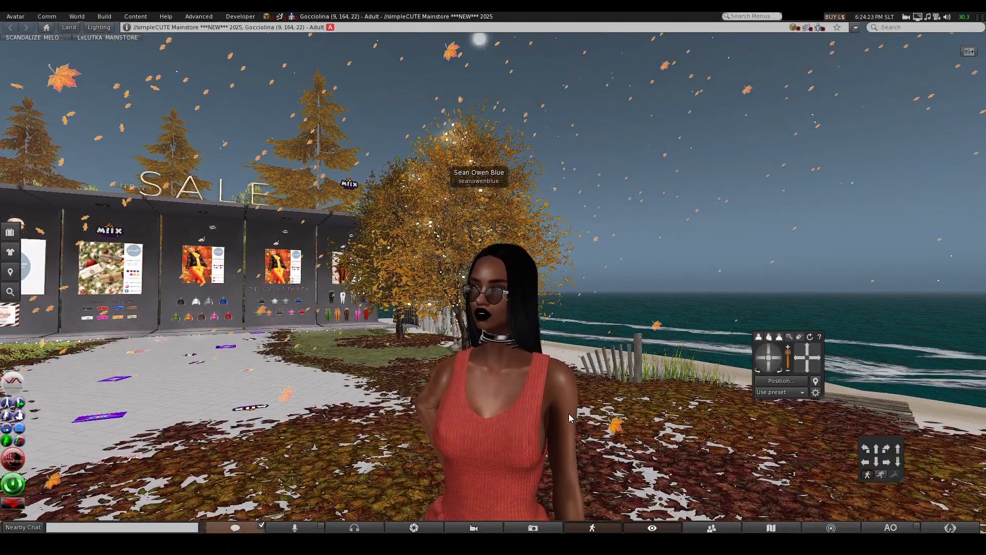
pyautogui.click(808, 371)
pyautogui.click(809, 352)
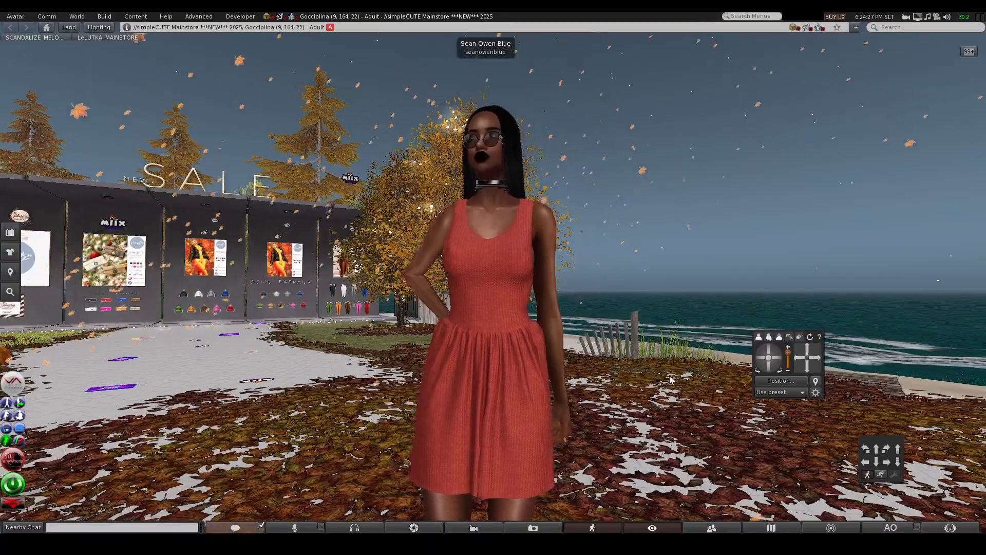
# Step: Circle the standing avatar at high and low camera angles to examine the dress's side and front at varying distances
pyautogui.scroll(-3, 598, 390)
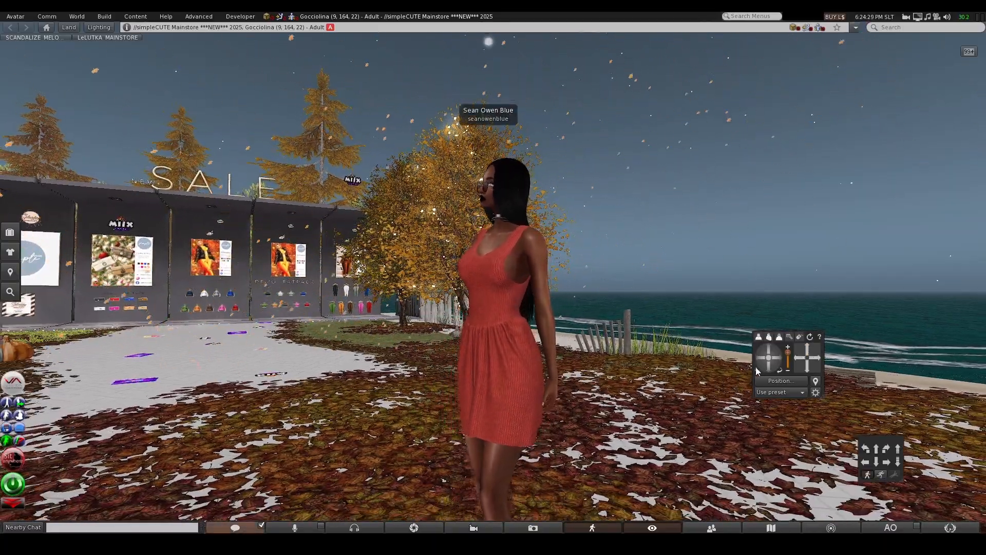
pyautogui.moveTo(779, 358); pyautogui.dragTo(768, 349)
pyautogui.scroll(3, 632, 385)
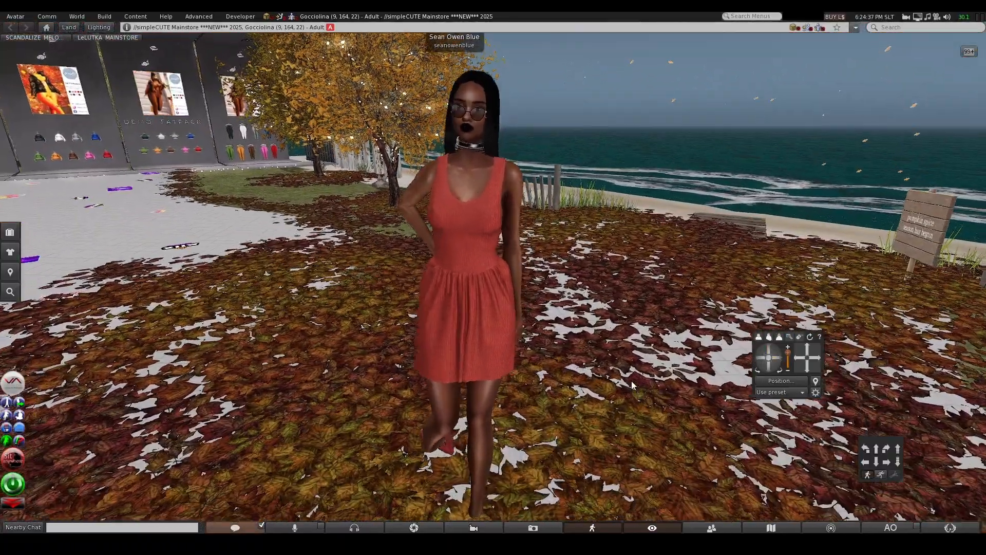
pyautogui.scroll(-5, 632, 385)
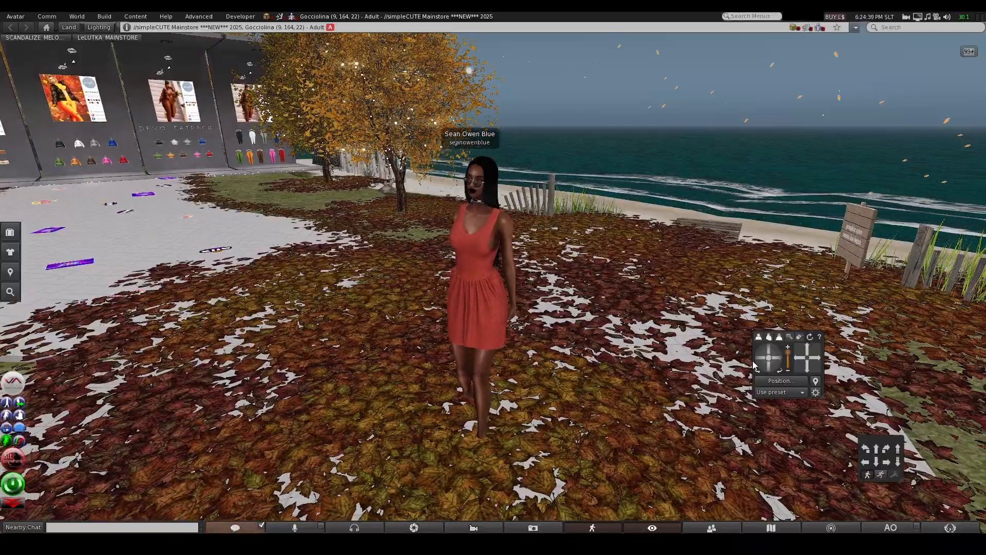
pyautogui.moveTo(779, 358); pyautogui.dragTo(768, 371)
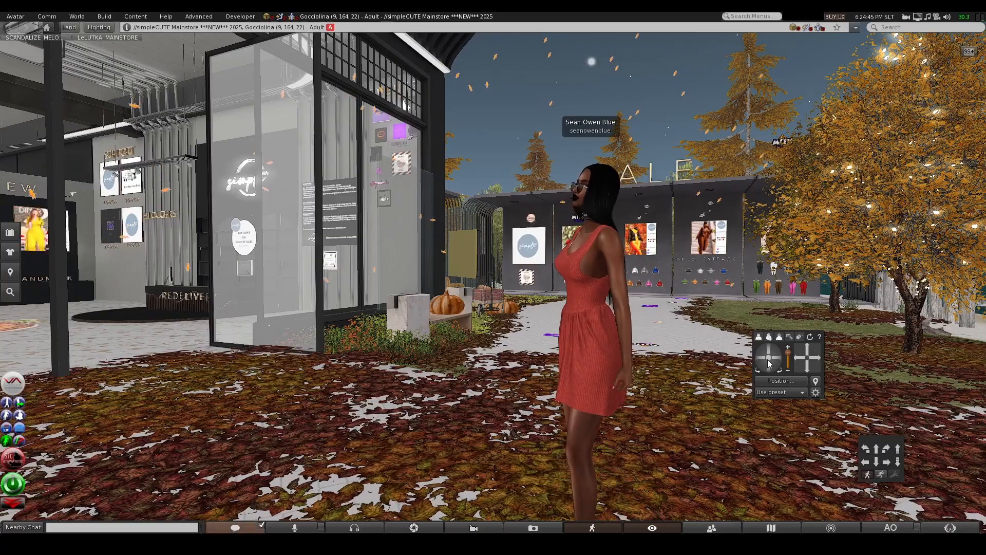
pyautogui.moveTo(762, 362); pyautogui.dragTo(762, 362)
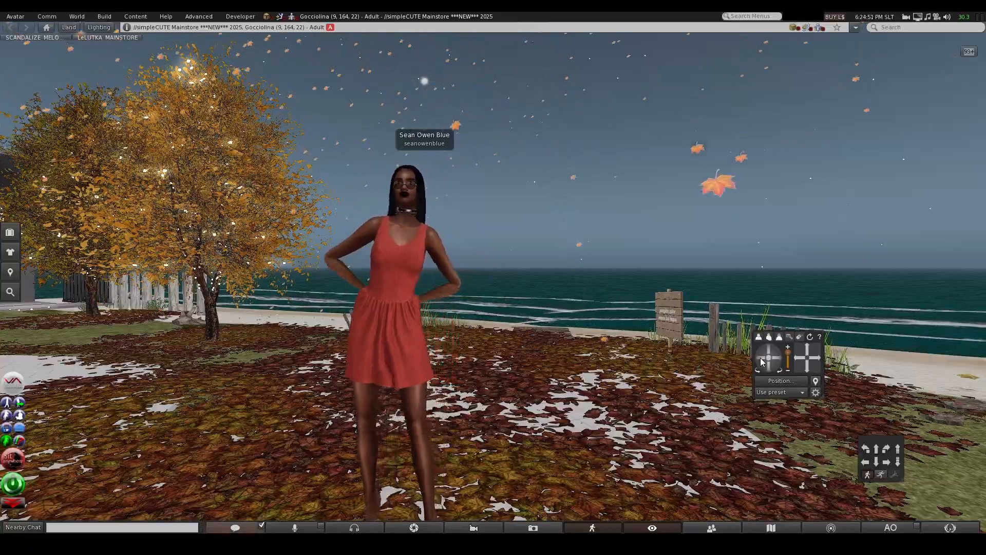
pyautogui.moveTo(760, 362); pyautogui.dragTo(760, 362)
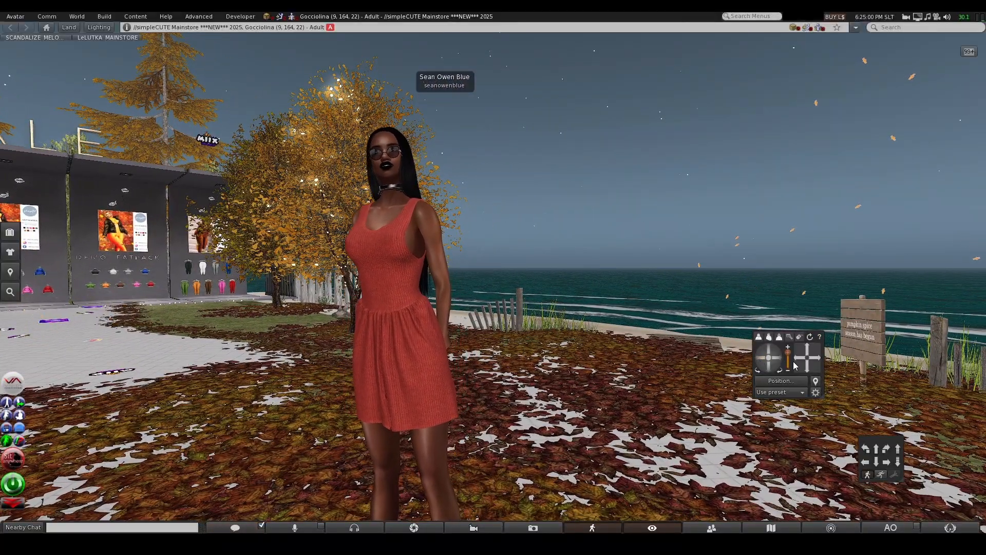
pyautogui.moveTo(799, 358); pyautogui.dragTo(762, 363)
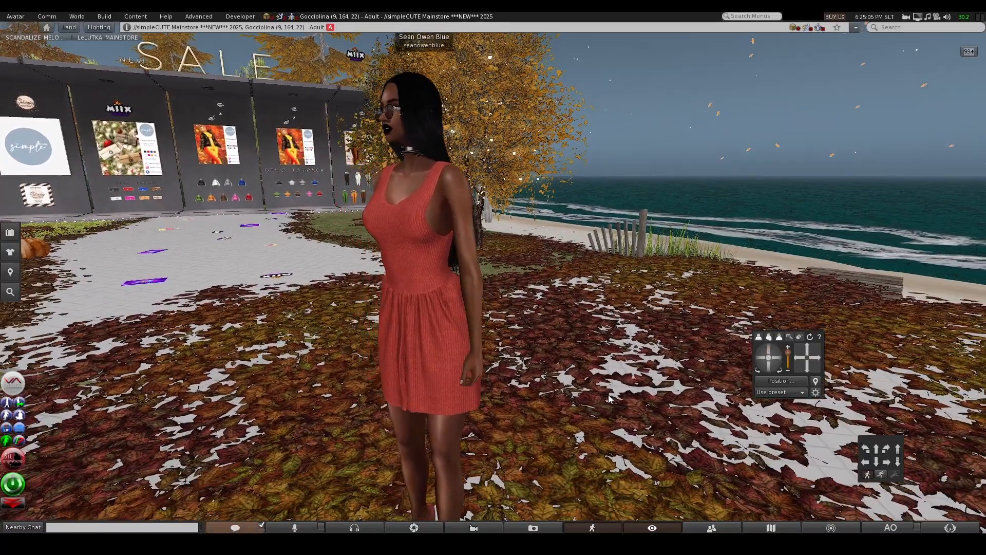
pyautogui.scroll(3, 610, 399)
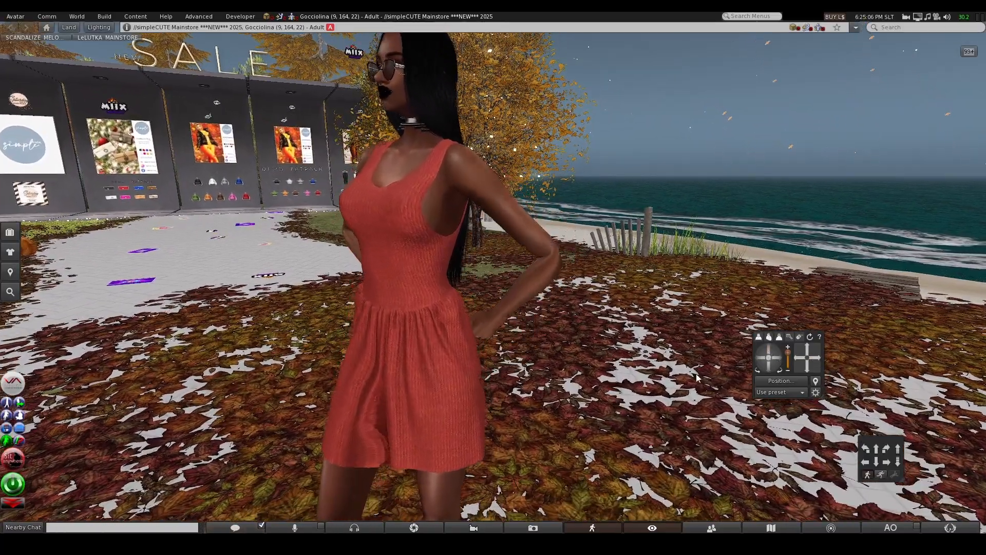
pyautogui.moveTo(779, 365); pyautogui.dragTo(786, 367)
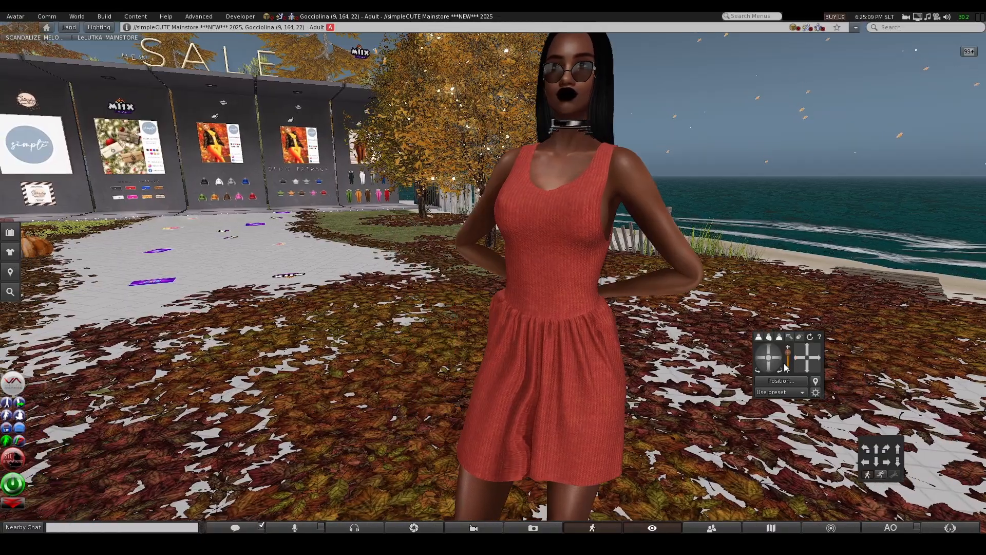
# Step: Orbit the camera between the avatar's side and front, and examine the finished dress both close up and at full-body distance
pyautogui.scroll(-5, 719, 362)
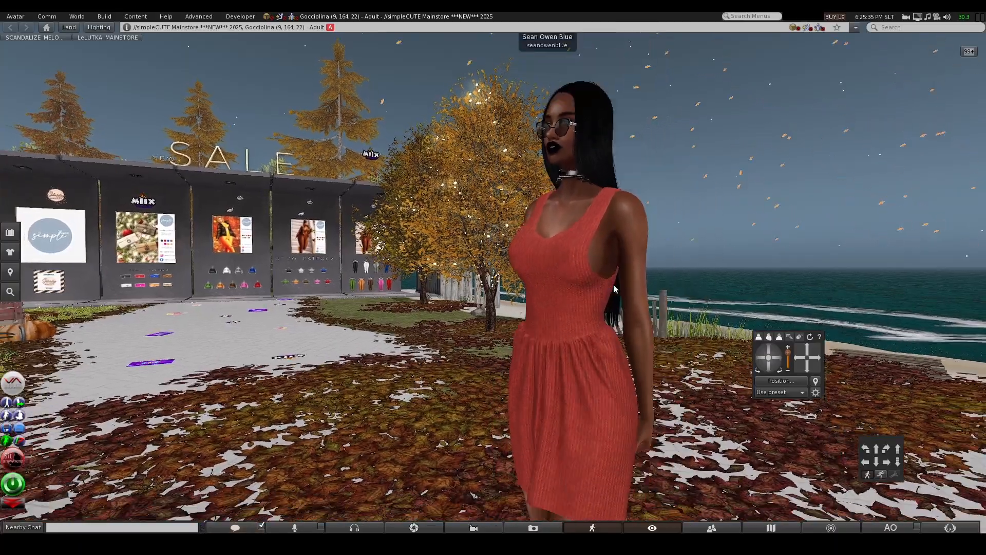
pyautogui.scroll(1, 613, 301)
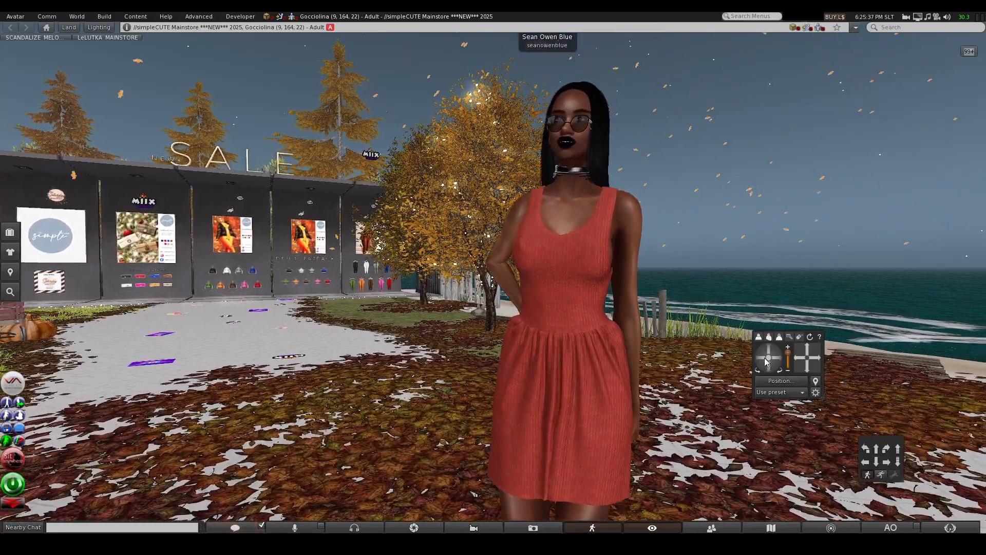
pyautogui.click(775, 359)
pyautogui.moveTo(775, 359); pyautogui.dragTo(638, 339)
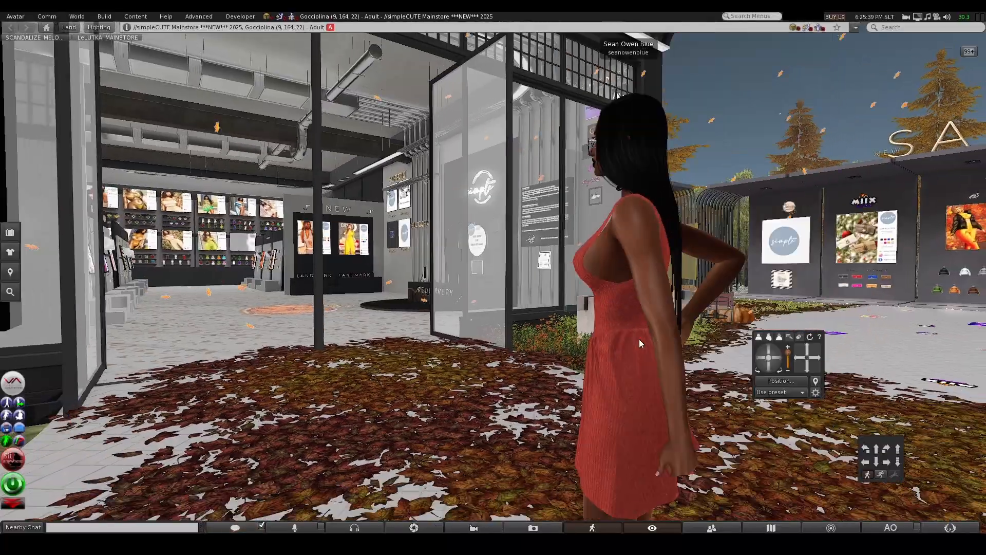
pyautogui.scroll(-2, 639, 339)
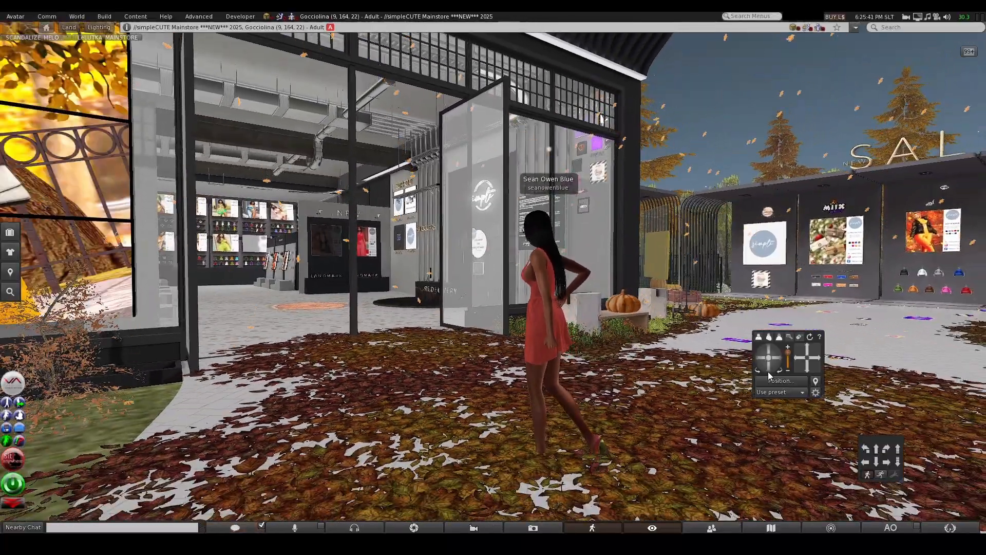
pyautogui.moveTo(765, 361); pyautogui.dragTo(765, 361)
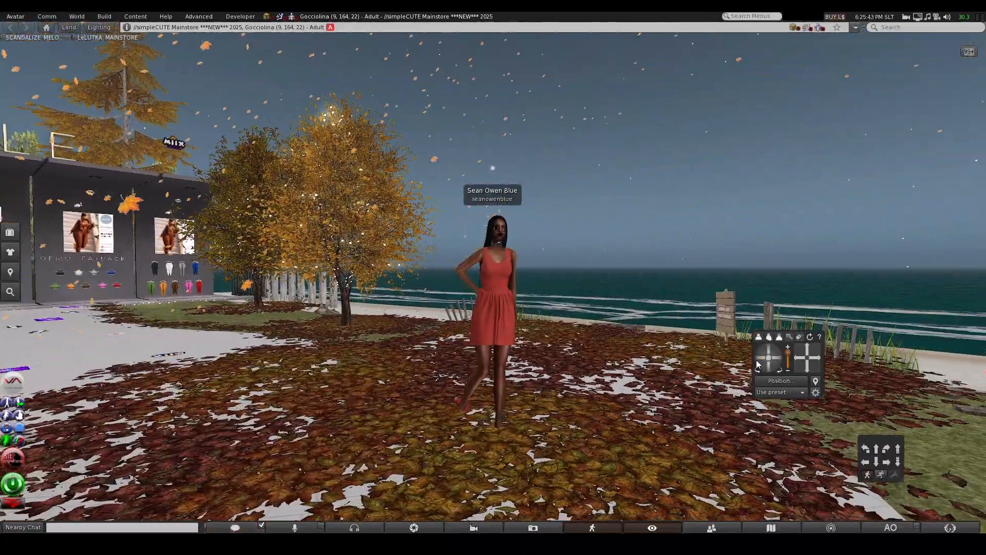
pyautogui.scroll(3, 633, 406)
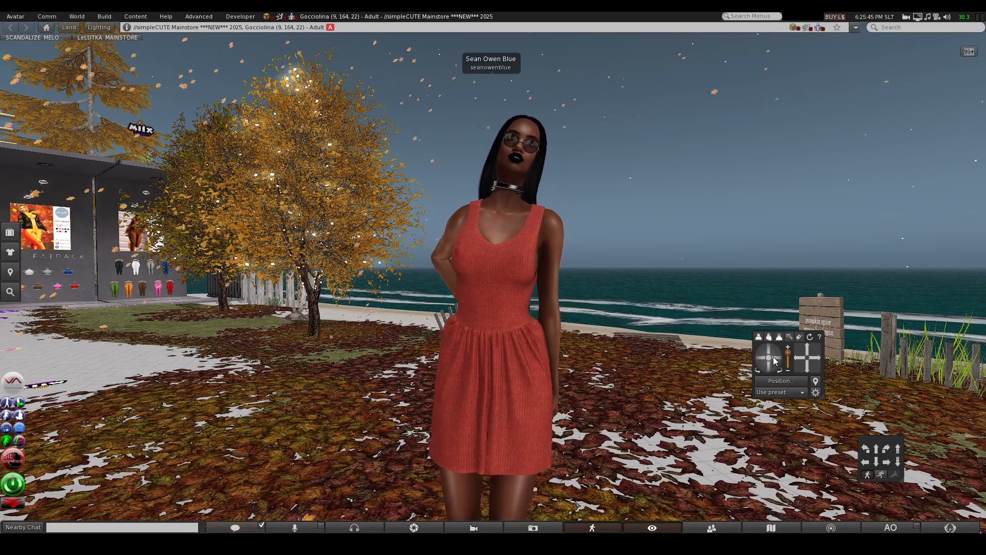
pyautogui.scroll(-3, 610, 360)
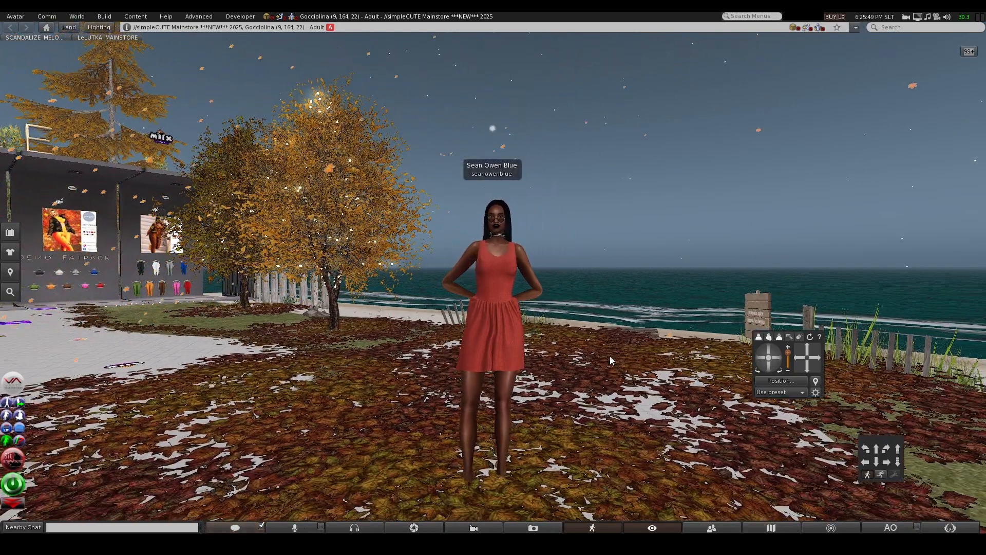
pyautogui.scroll(-3, 508, 359)
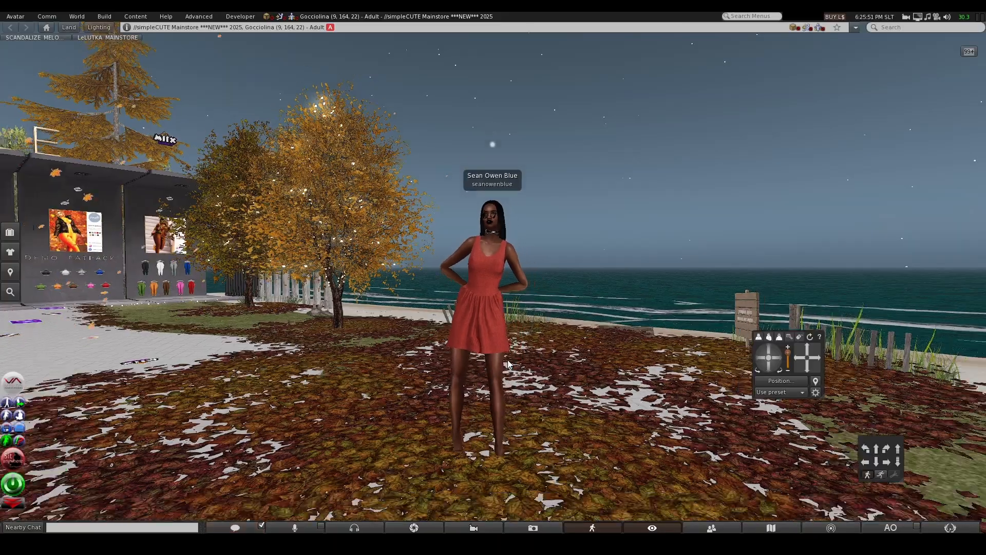